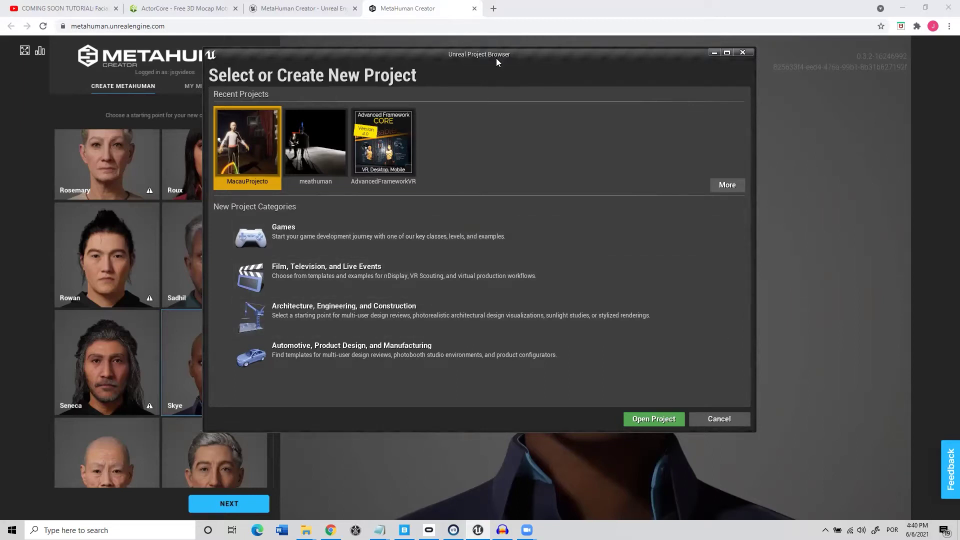
Minimize the Unreal Project Browser window to return to MetaHuman Creator in the browser
drag(496, 58, 553, 71)
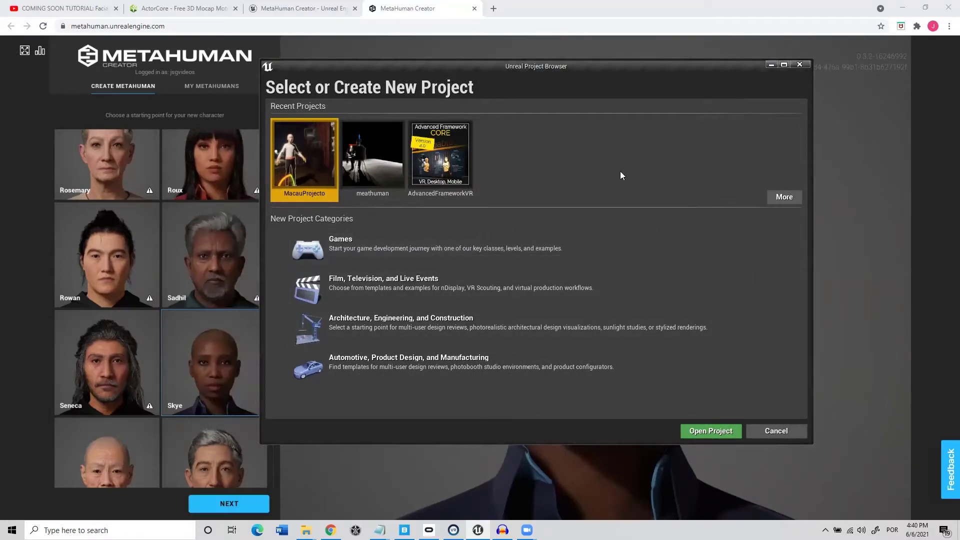
click(774, 67)
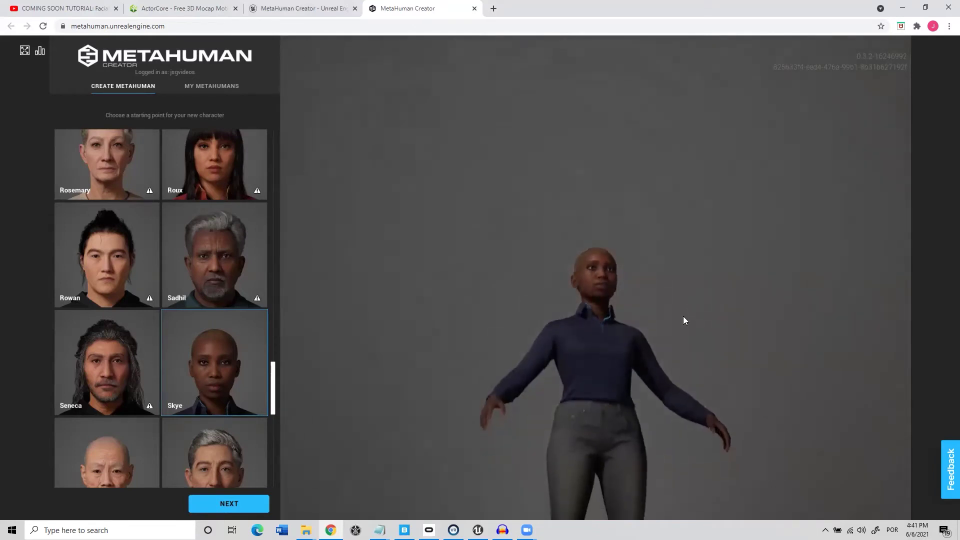
Examine the Skye preset's face and body in the viewport from several angles and distances
middle_drag(675, 340, 627, 302)
scroll(648, 312, up, 5)
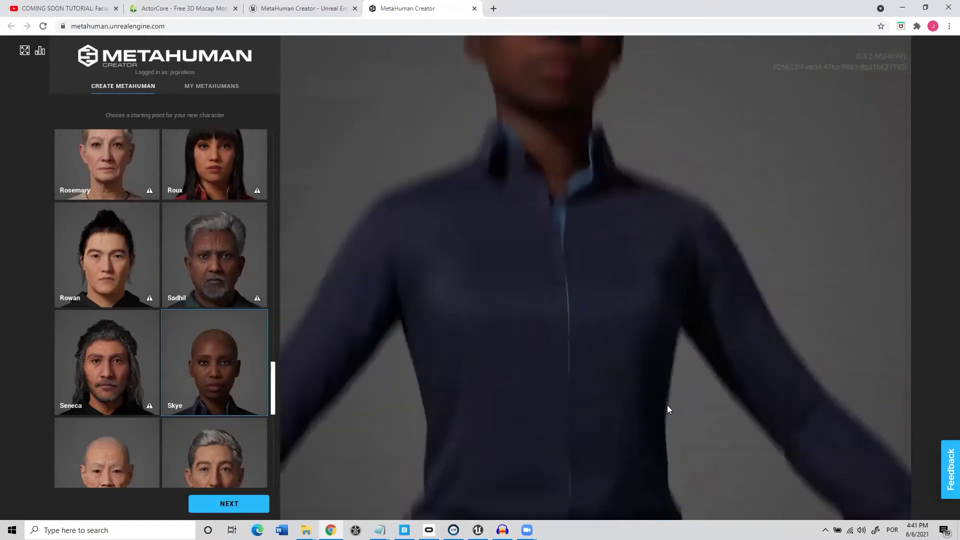
scroll(667, 409, up, 5)
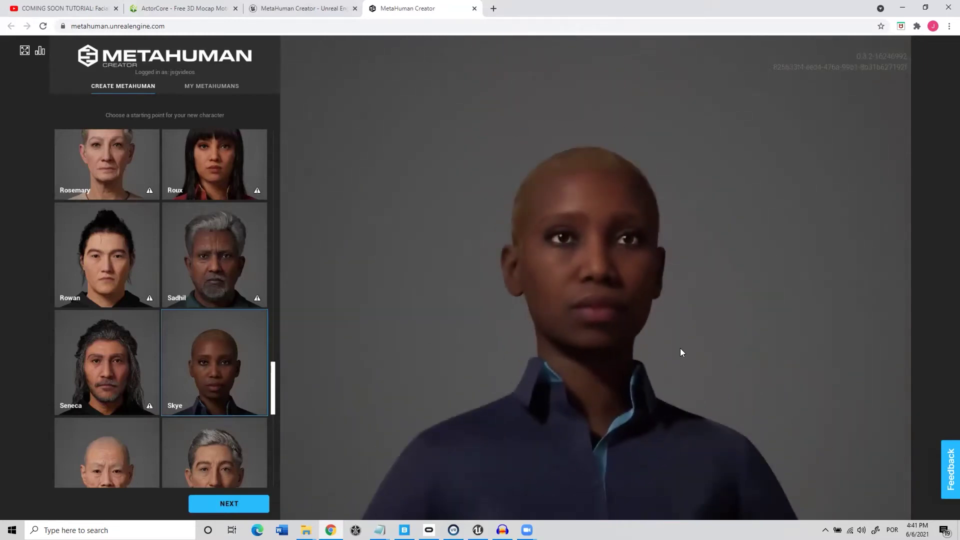
drag(670, 361, 605, 358)
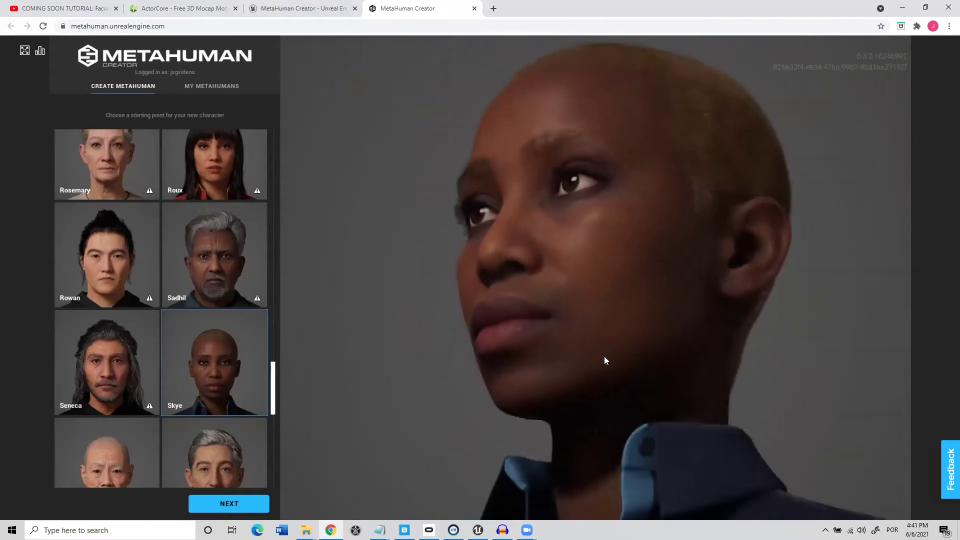
scroll(604, 358, down, 5)
scroll(604, 358, up, 5)
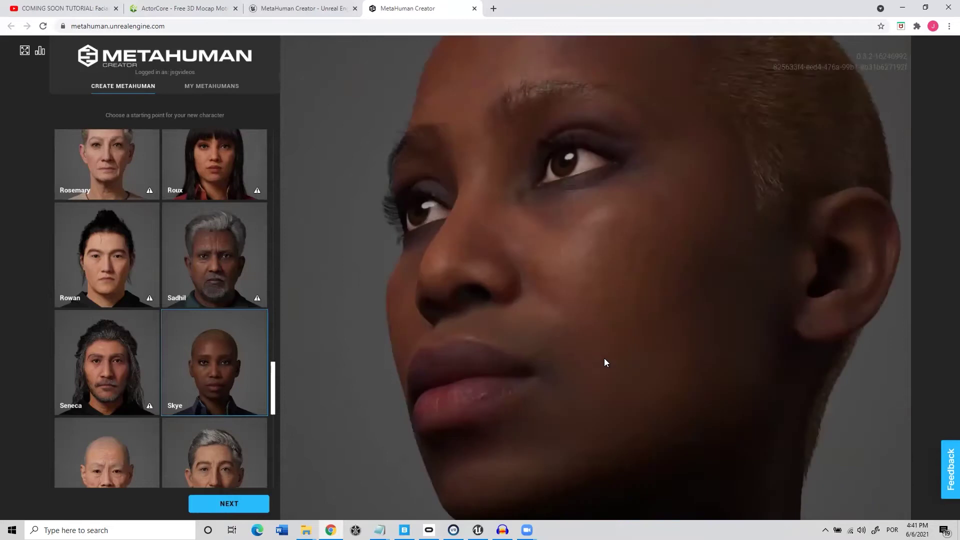
scroll(604, 339, up, 1)
scroll(595, 339, down, 1)
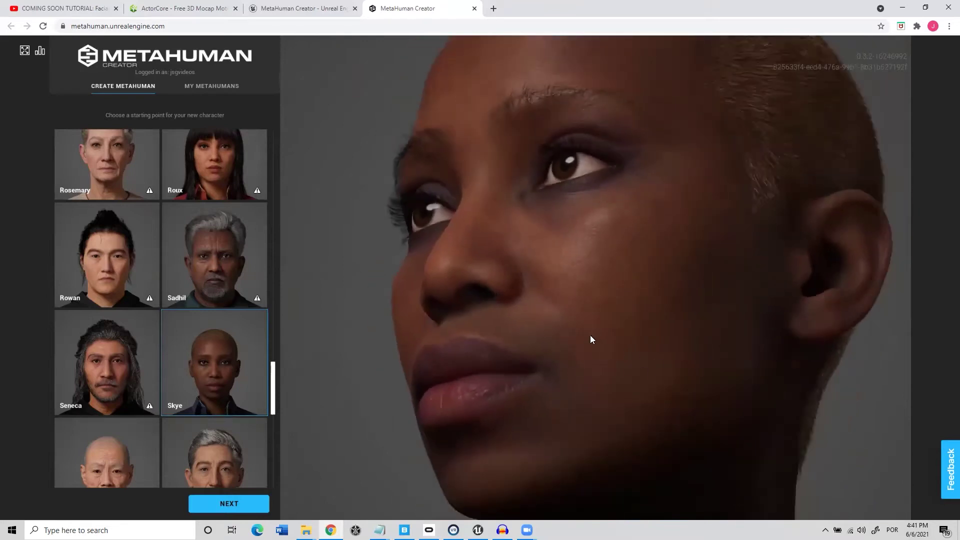
drag(555, 324, 684, 358)
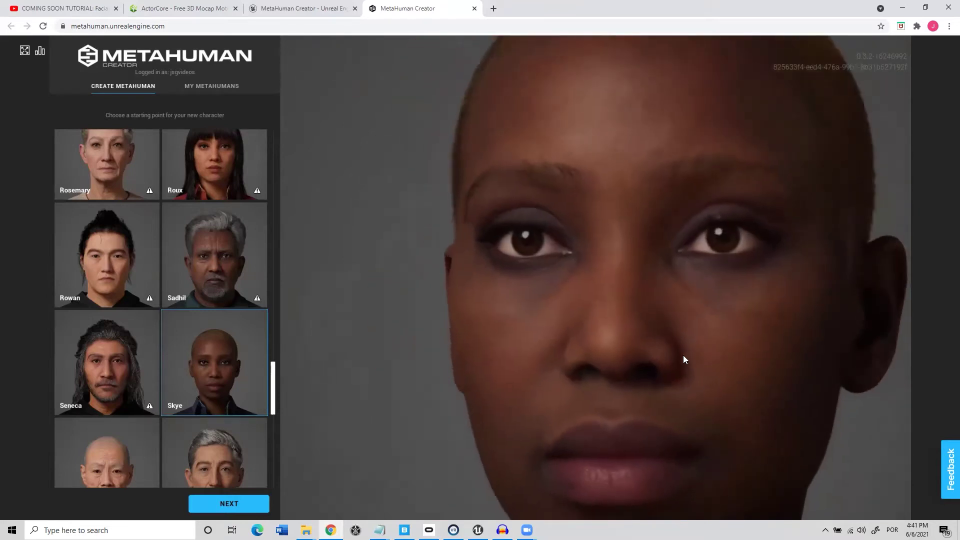
scroll(683, 359, down, 2)
scroll(683, 360, down, 2)
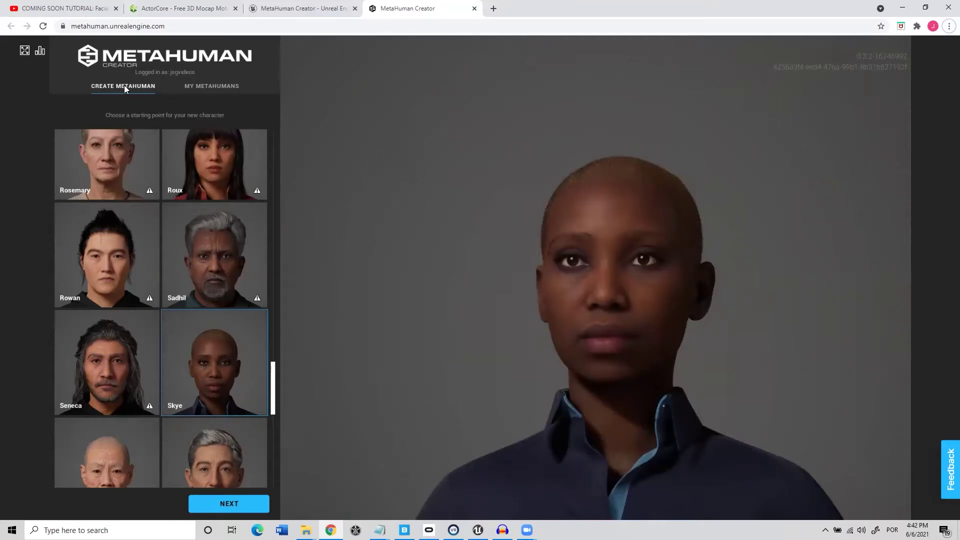
Choose the Myles preset as the starting point and open it for editing as a new MetaHuman
drag(272, 381, 279, 331)
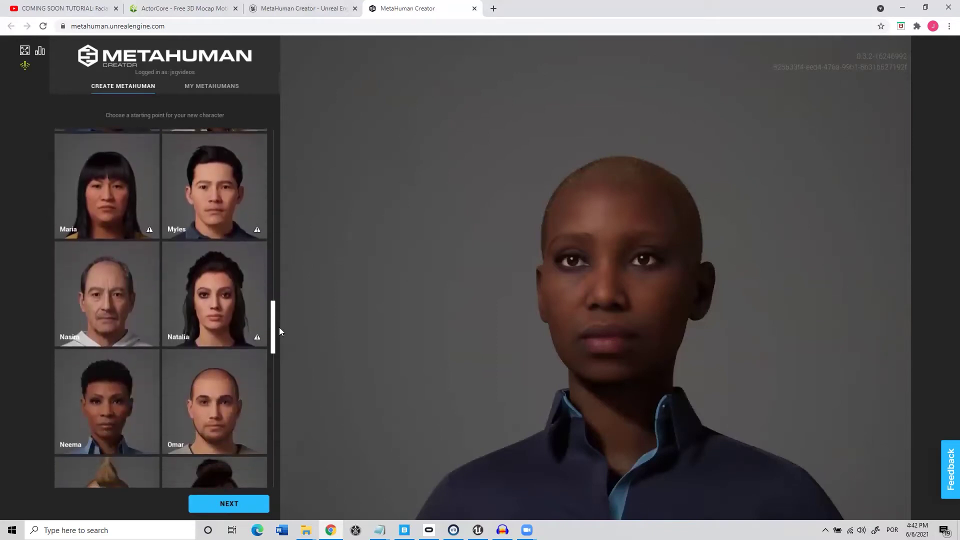
scroll(207, 235, up, 1)
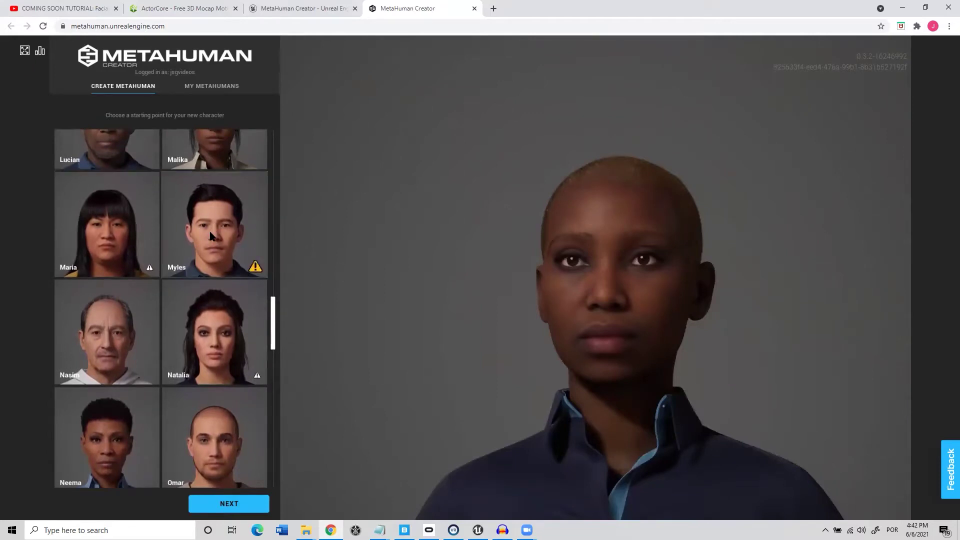
click(228, 240)
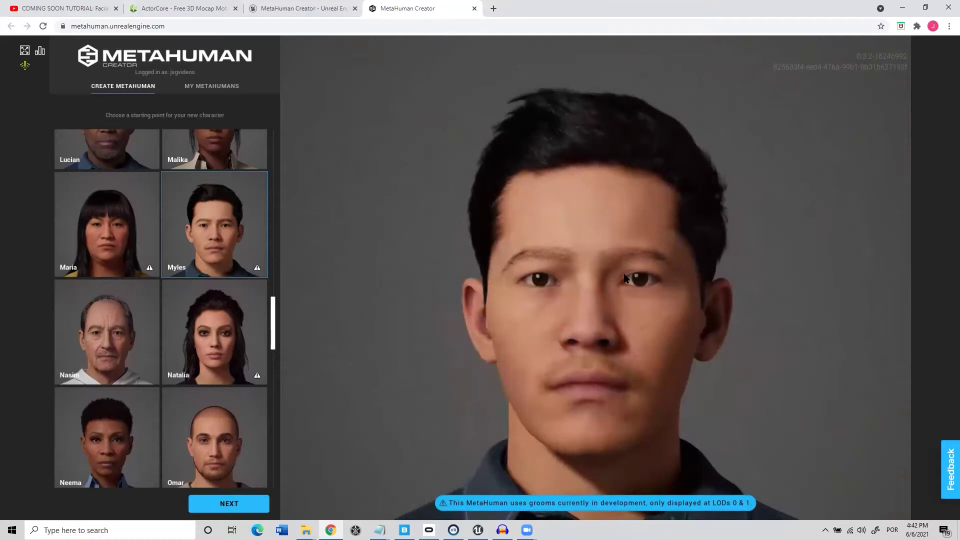
click(219, 504)
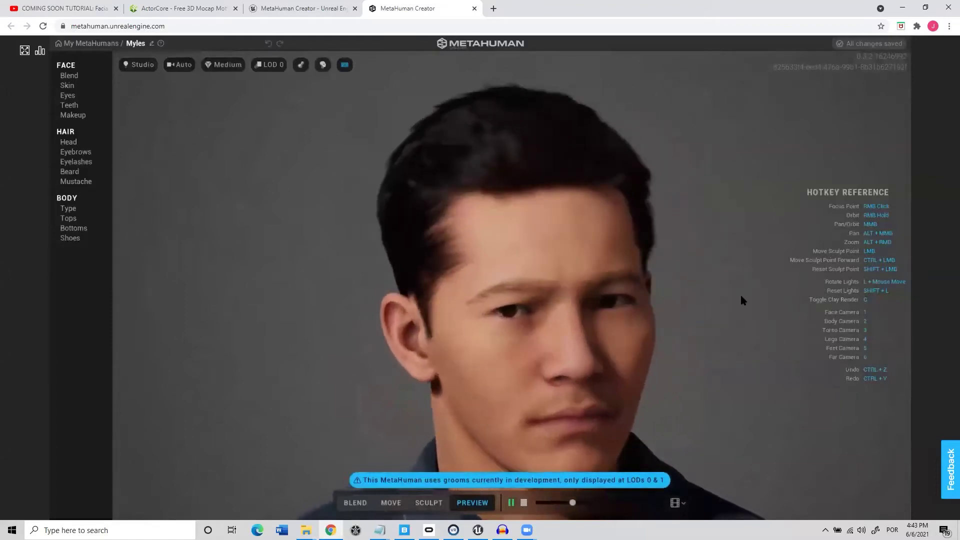
Stop the preview animation playing on the Myles character
click(67, 86)
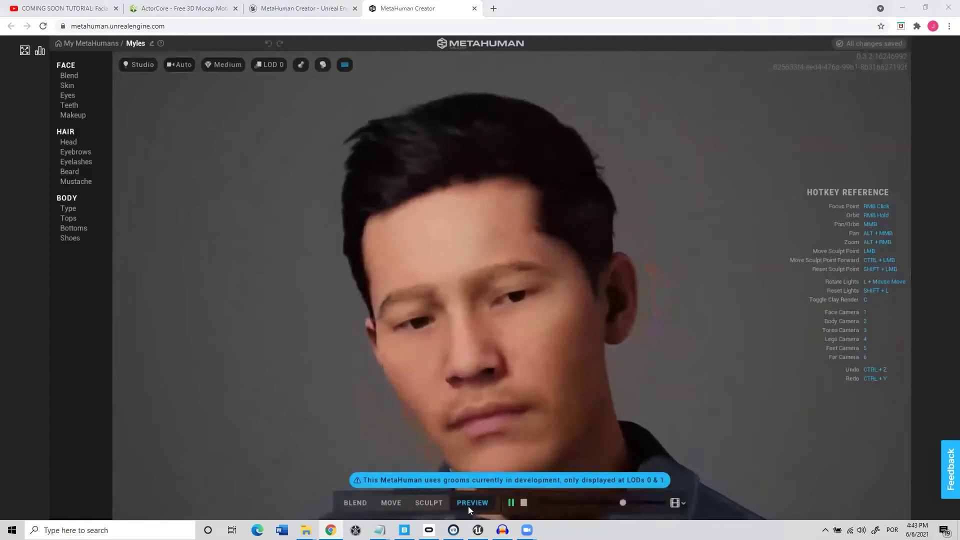
click(524, 503)
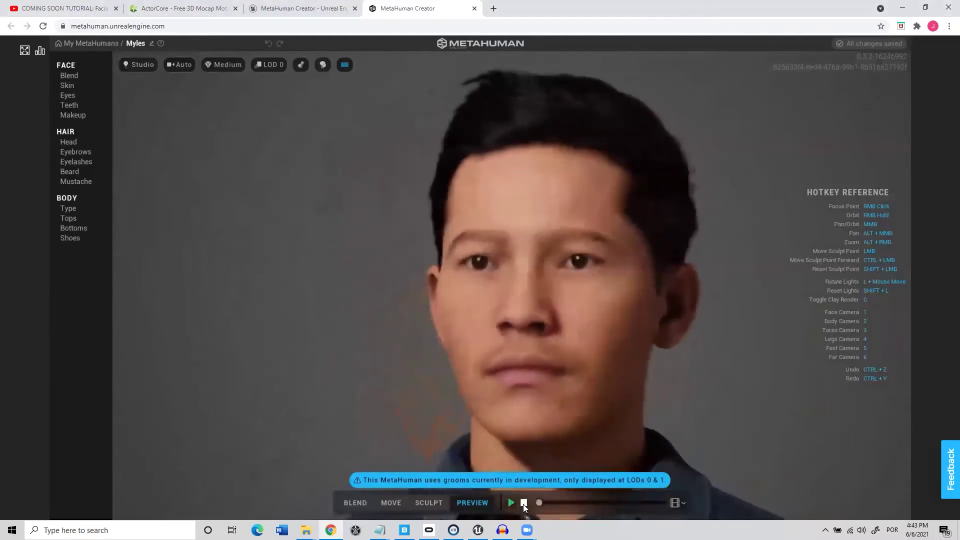
right_drag(772, 287, 623, 295)
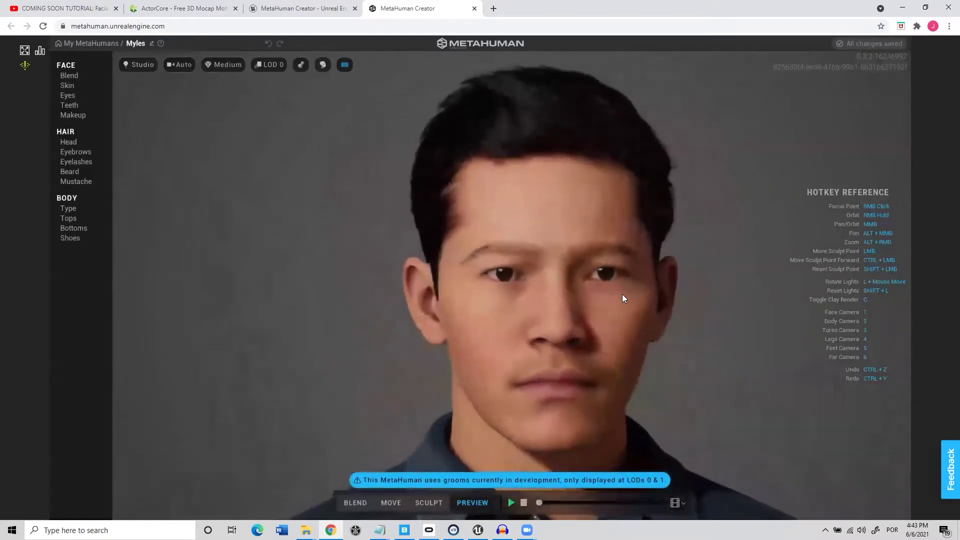
Preview the character in the Indoor, Outdoor and Silhouette environments, and set the environment back to Studio
click(139, 64)
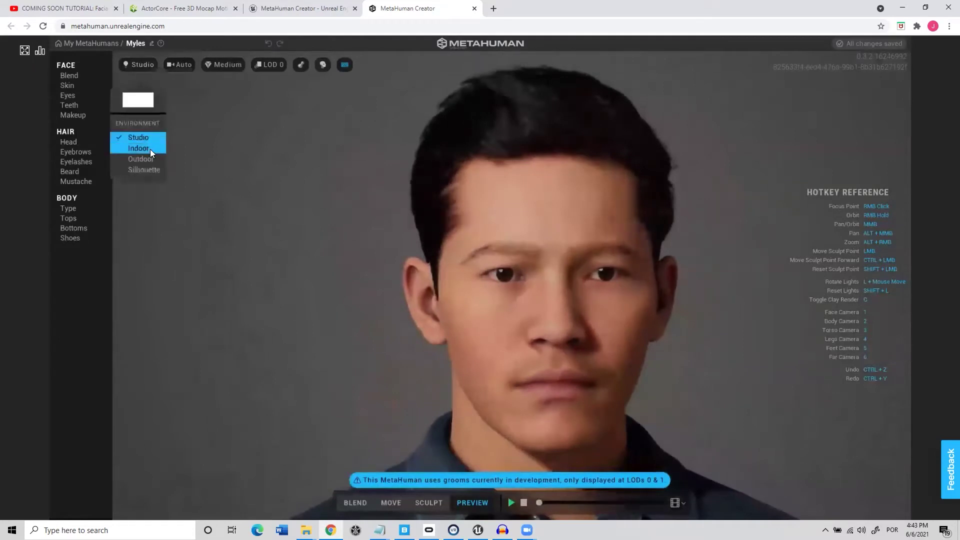
click(151, 166)
click(139, 64)
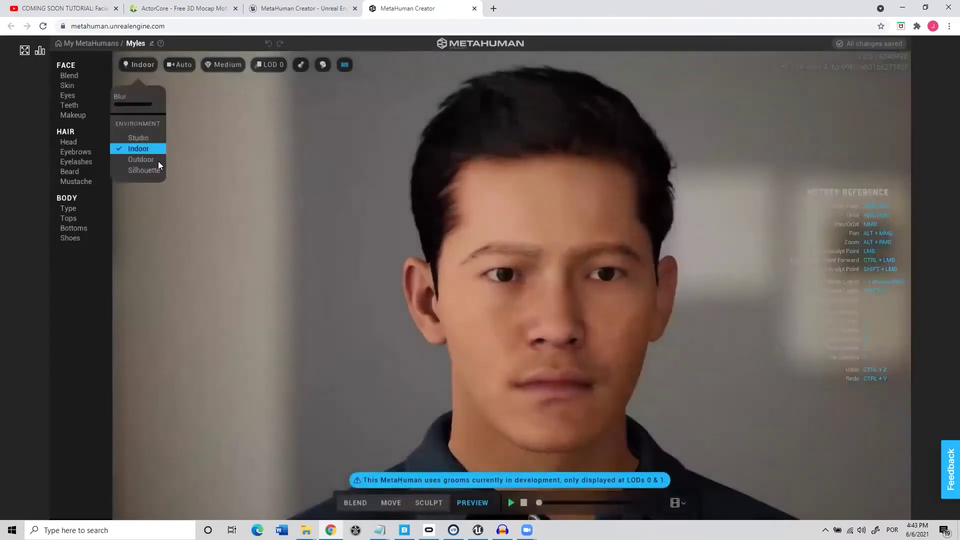
click(153, 163)
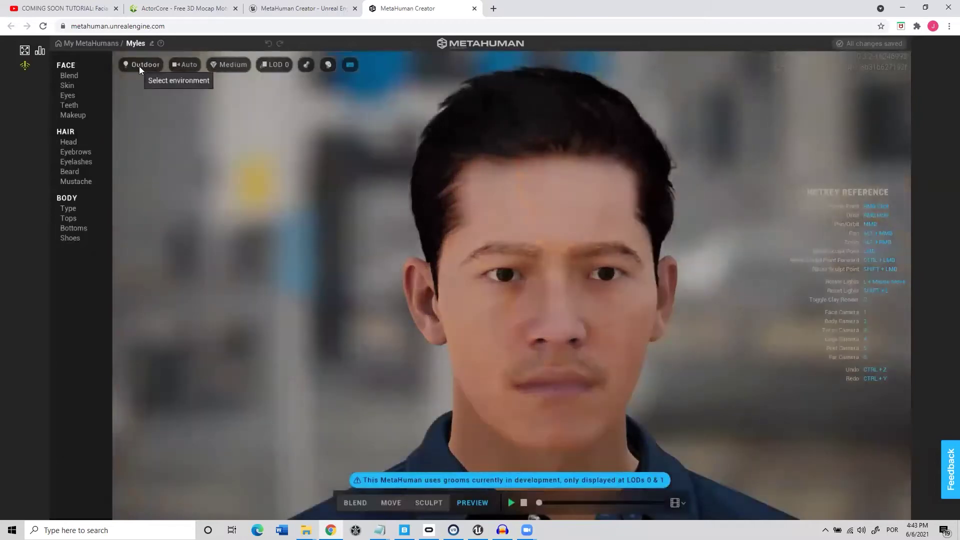
click(140, 67)
click(147, 170)
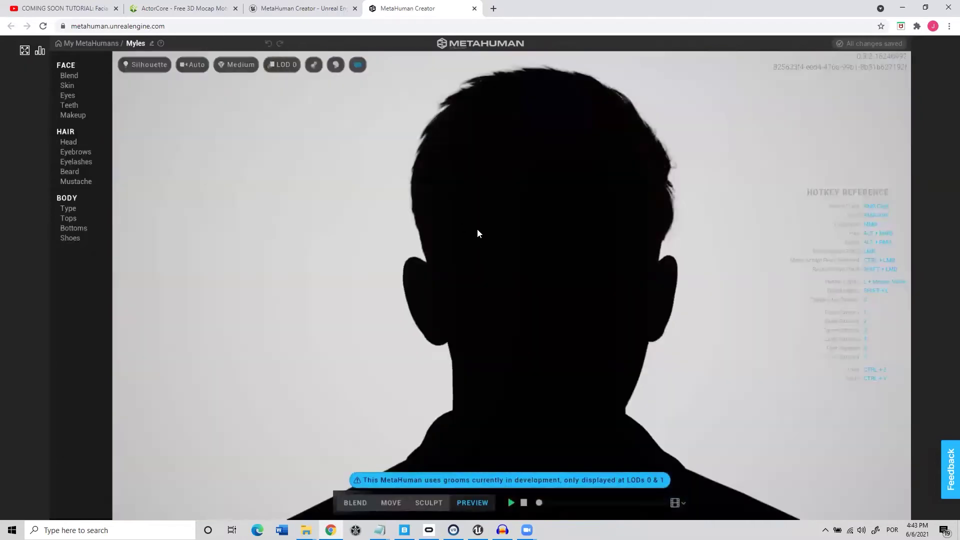
click(147, 66)
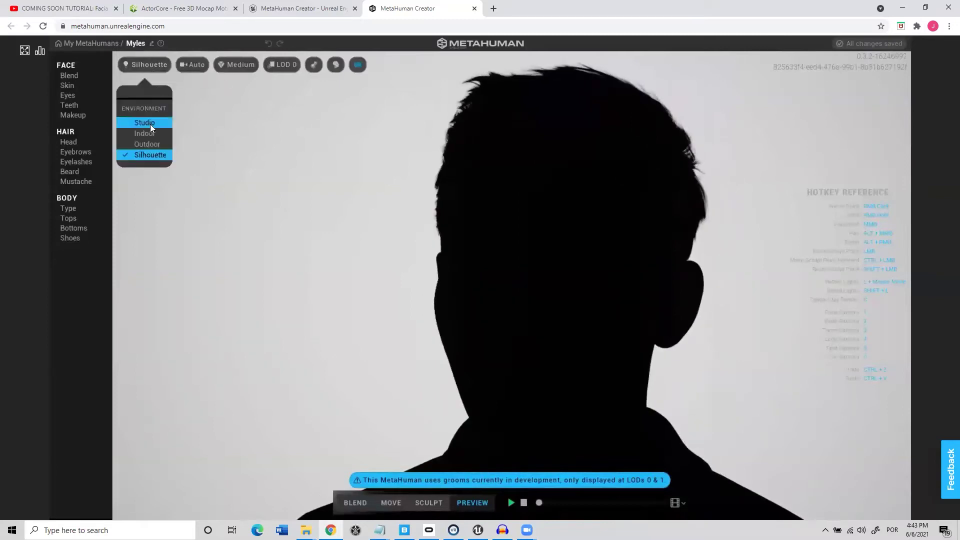
click(149, 124)
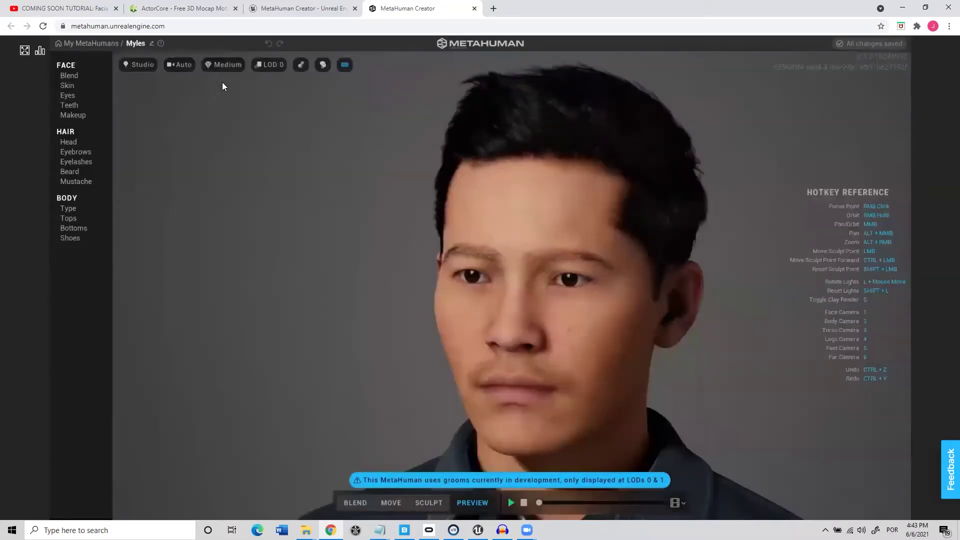
Preview the character in High (Ray Traced) and Epic (Ray Traced) render quality, and restore Medium
click(226, 66)
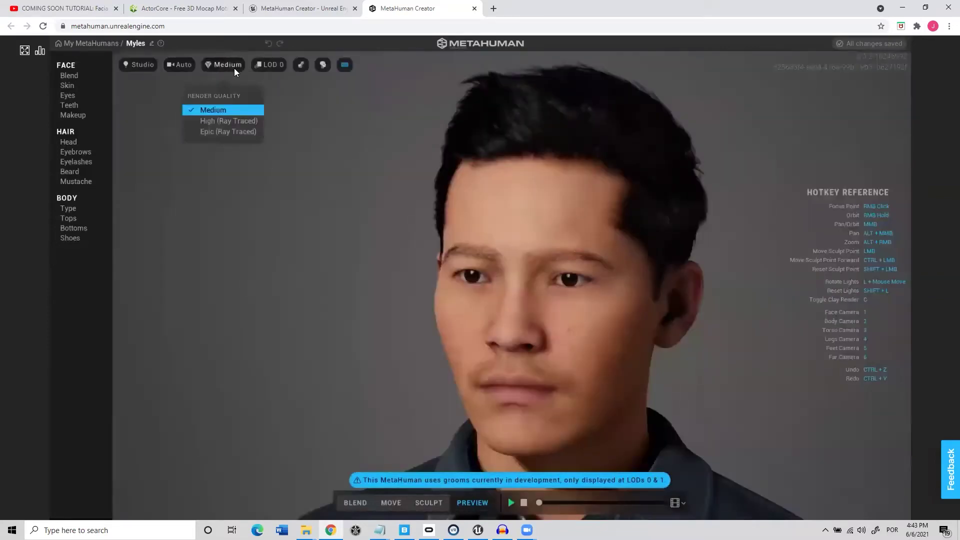
click(231, 123)
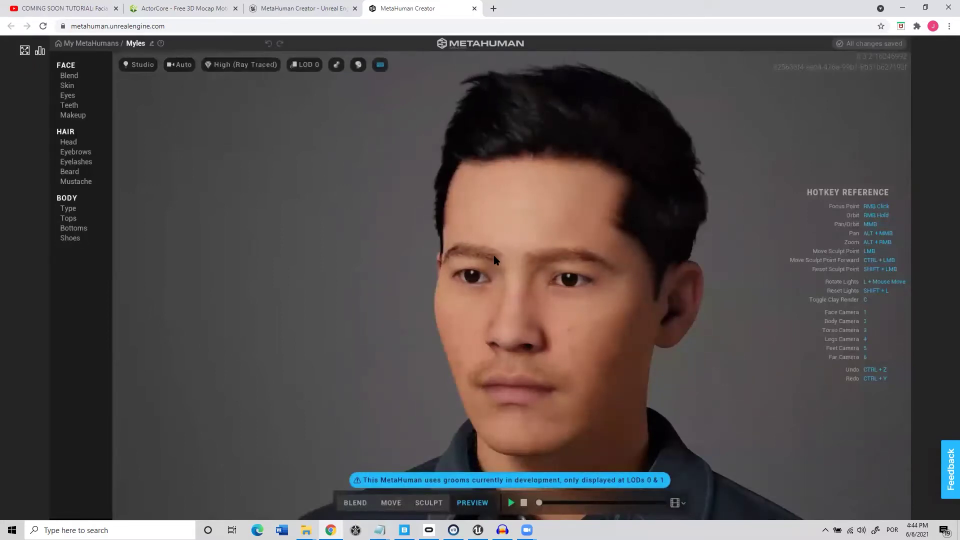
click(253, 68)
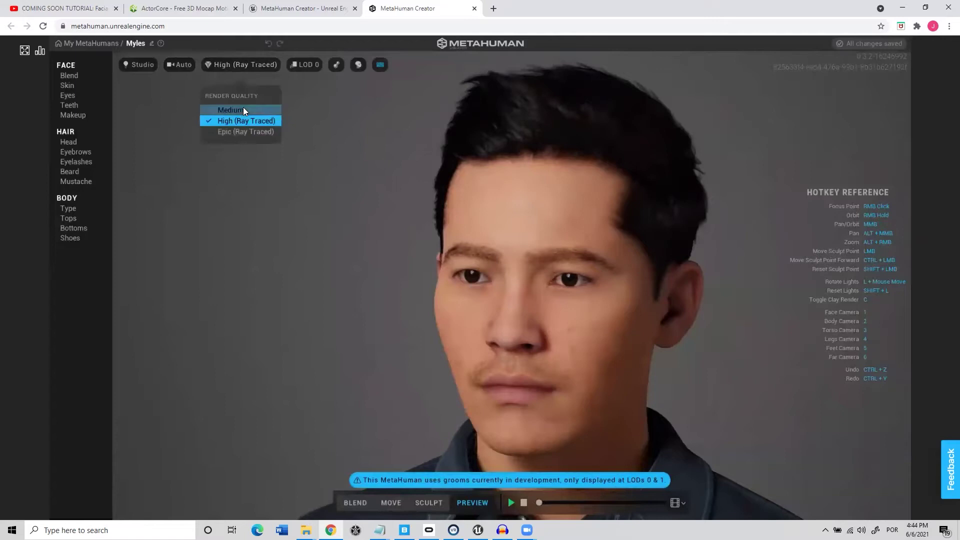
click(247, 132)
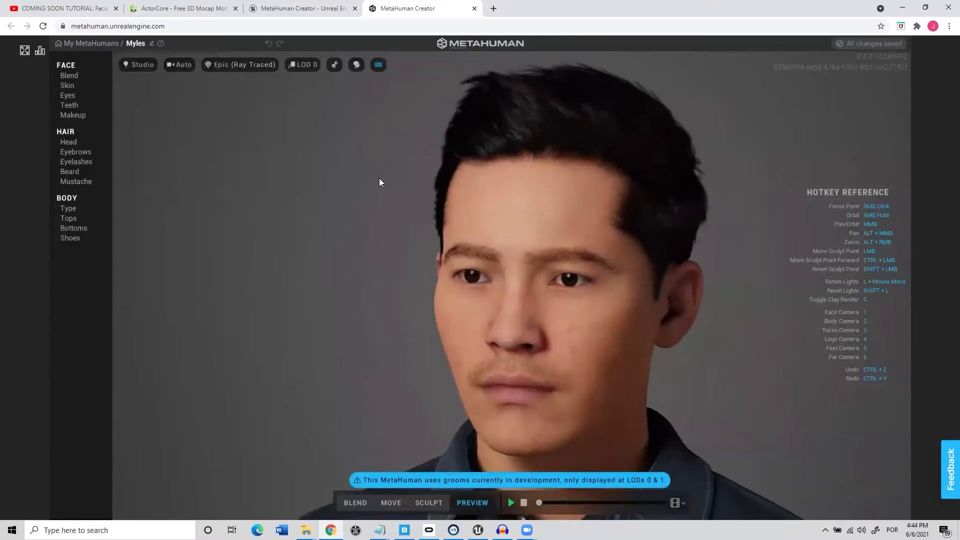
right_drag(478, 221, 637, 219)
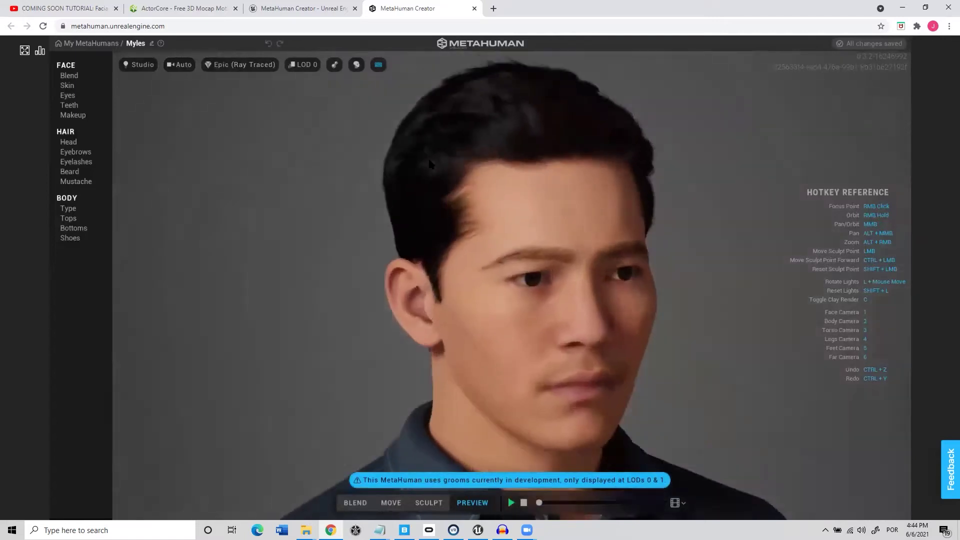
click(257, 67)
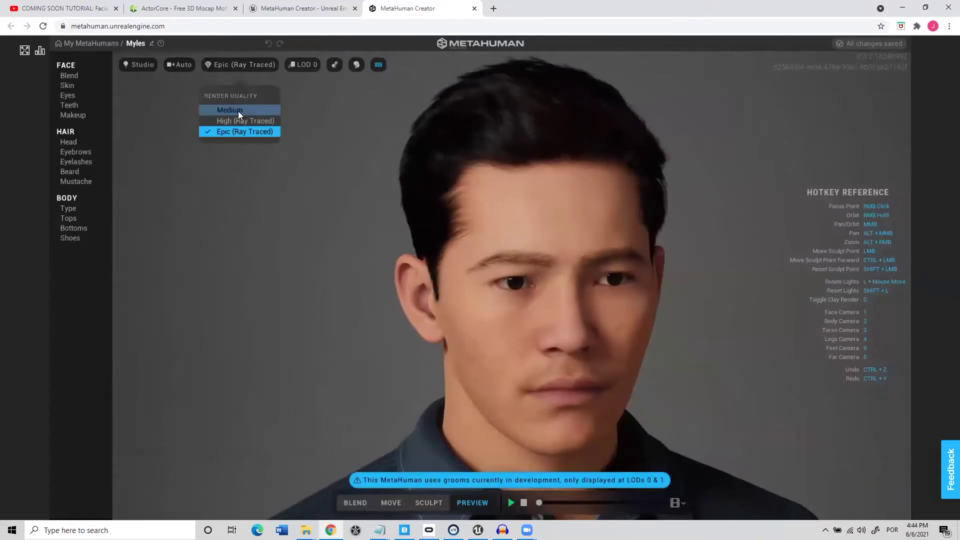
click(238, 111)
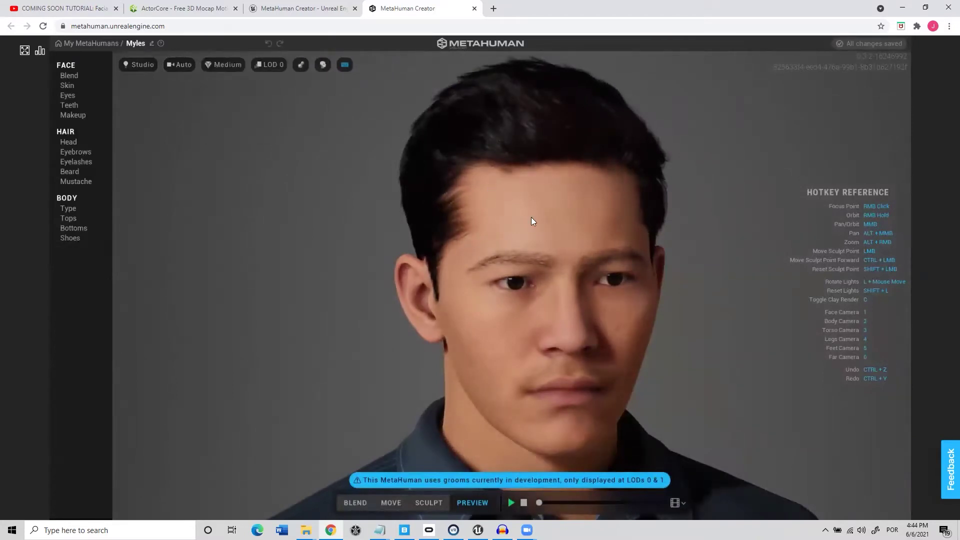
right_drag(531, 217, 487, 181)
Preview the character at levels of detail LOD 7 and LOD 3, and set it back to LOD 0
click(273, 68)
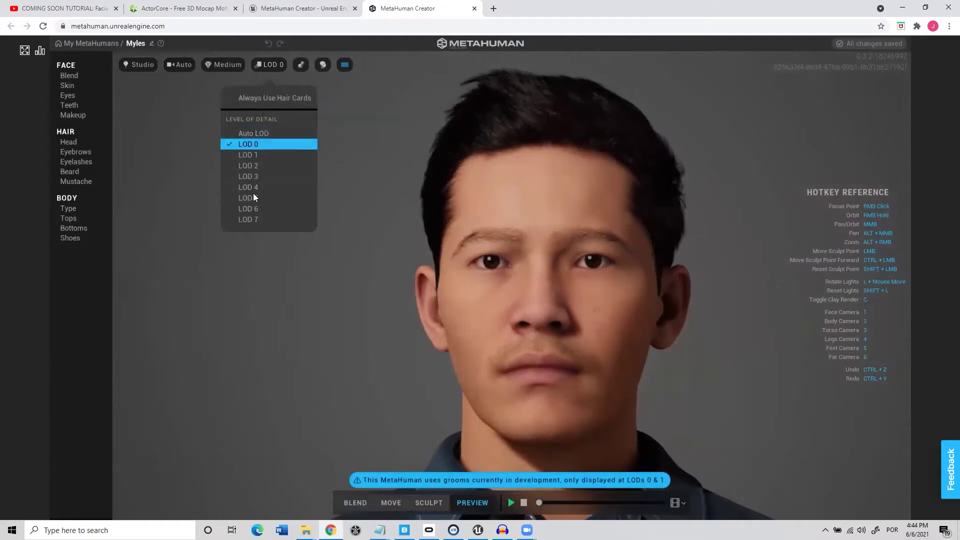
click(250, 219)
right_drag(621, 283, 628, 313)
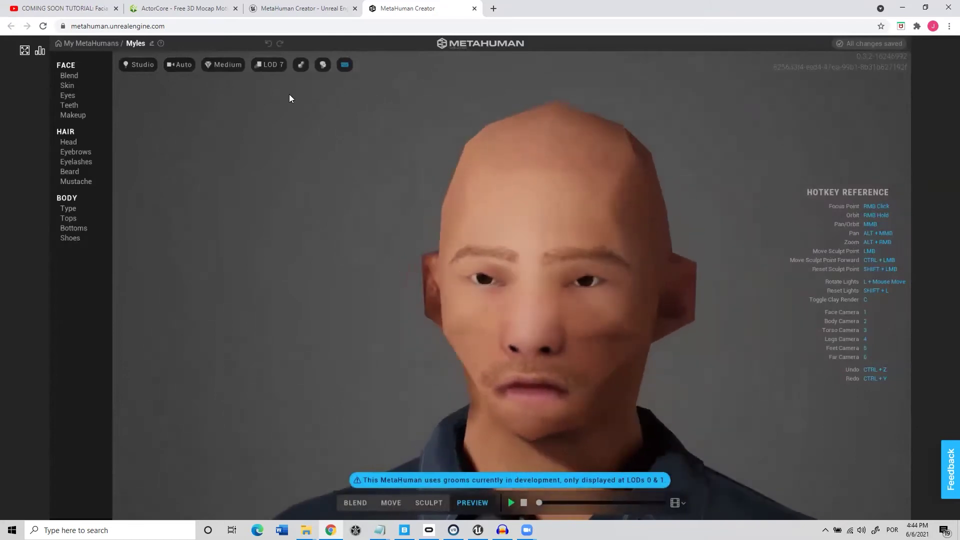
click(271, 65)
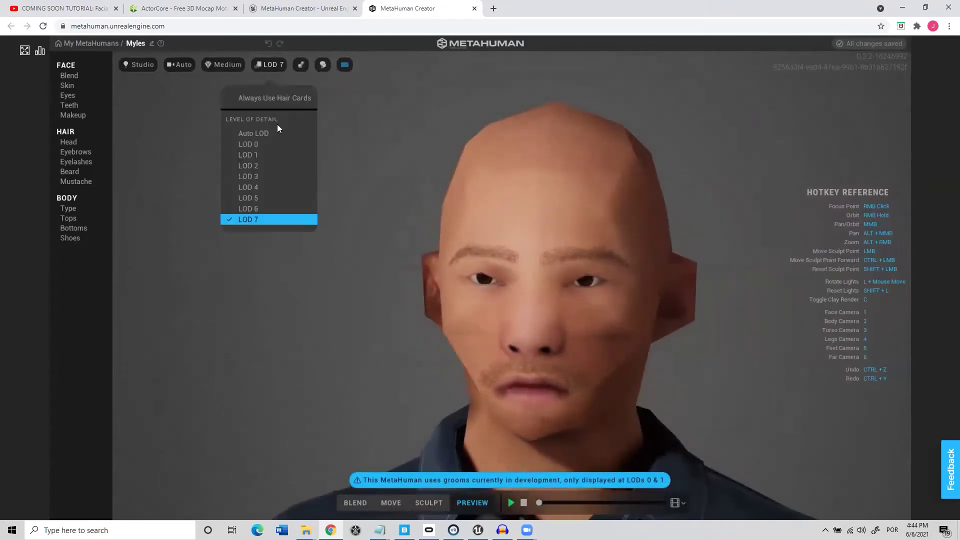
click(265, 177)
mouse_move(589, 257)
right_down()
mouse_move(490, 249)
mouse_move(503, 192)
mouse_move(596, 243)
right_up()
click(231, 67)
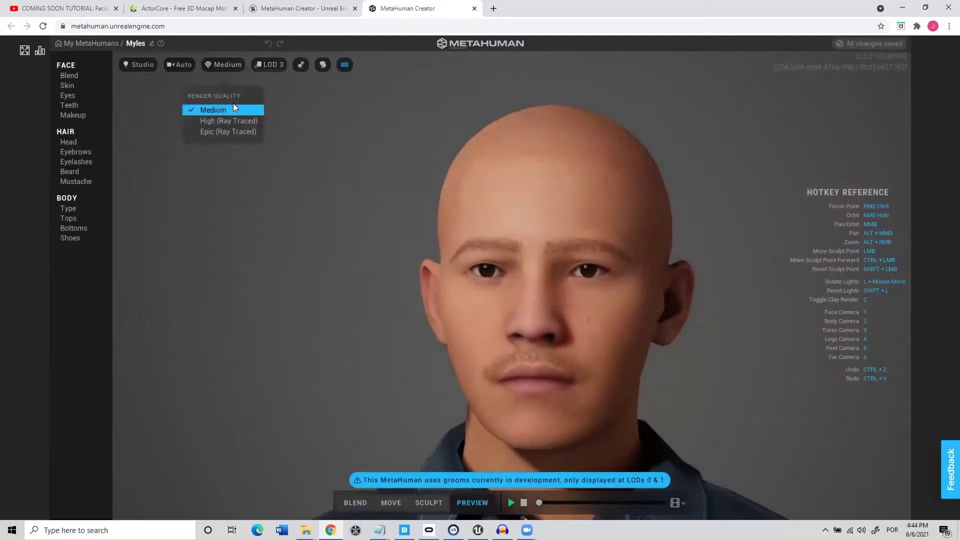
click(266, 63)
click(258, 144)
right_drag(372, 181, 257, 72)
Turn on the clay material display for the character
click(268, 69)
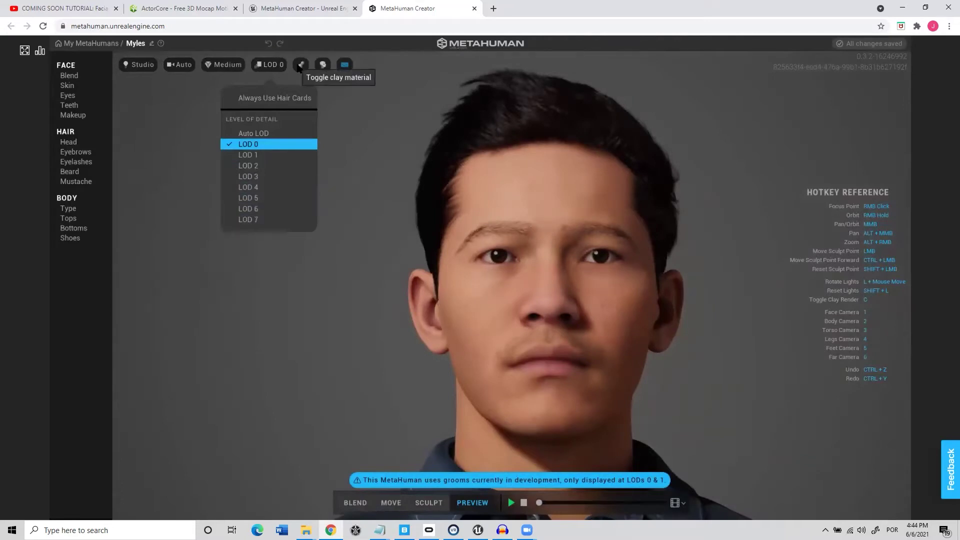
click(306, 66)
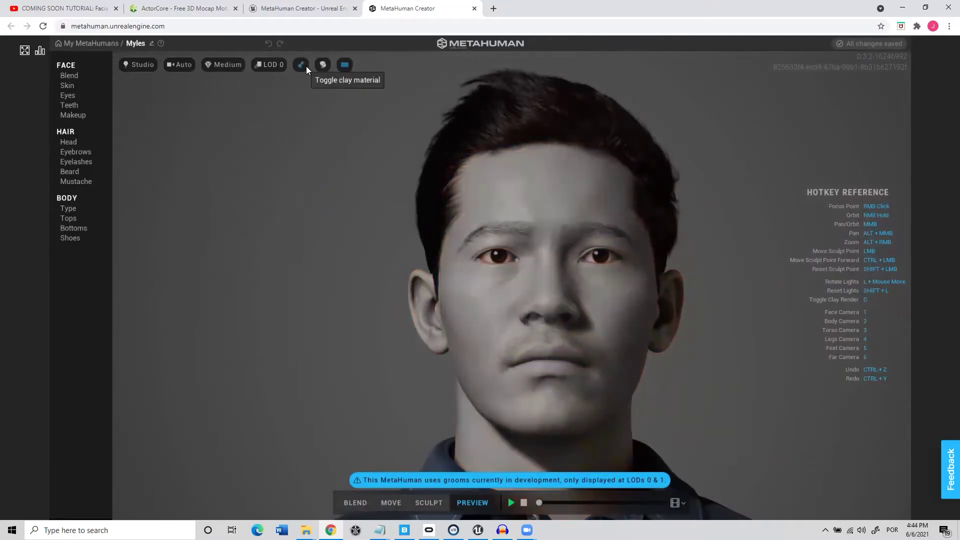
Inspect the clay-rendered head from the side, and turn the clay material display off
right_drag(522, 176, 473, 176)
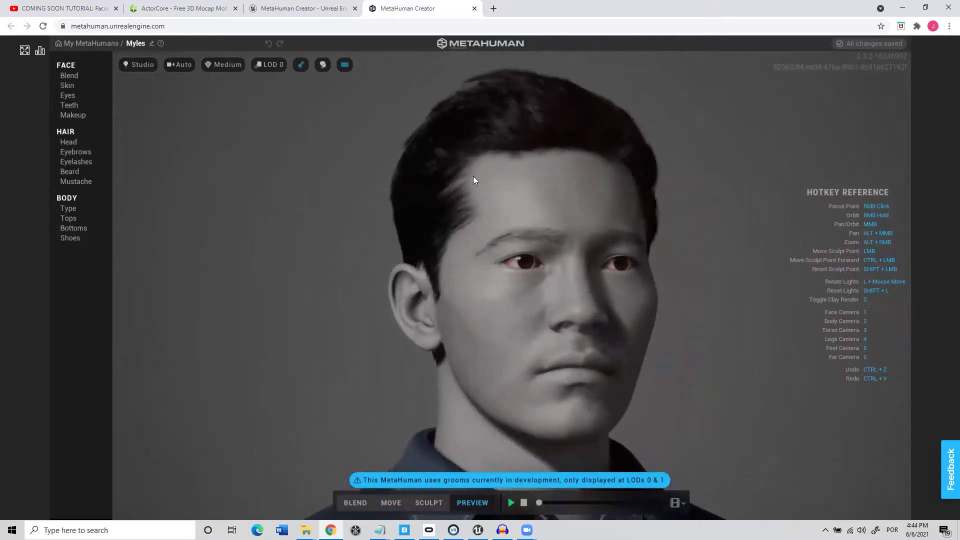
right_drag(561, 239, 468, 253)
click(305, 66)
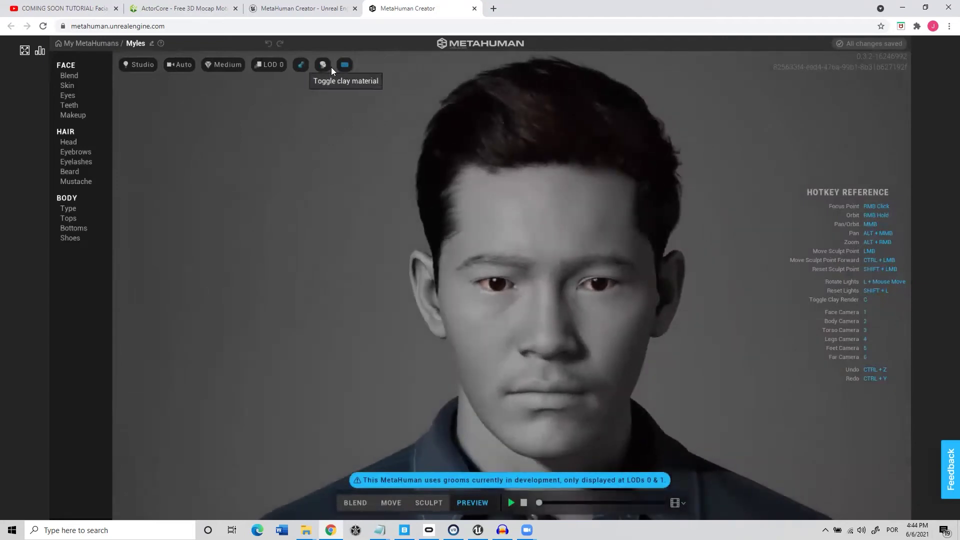
Toggle the character's hair off and on again, and hide and restore the hotkey reference overlay
click(326, 66)
click(326, 66)
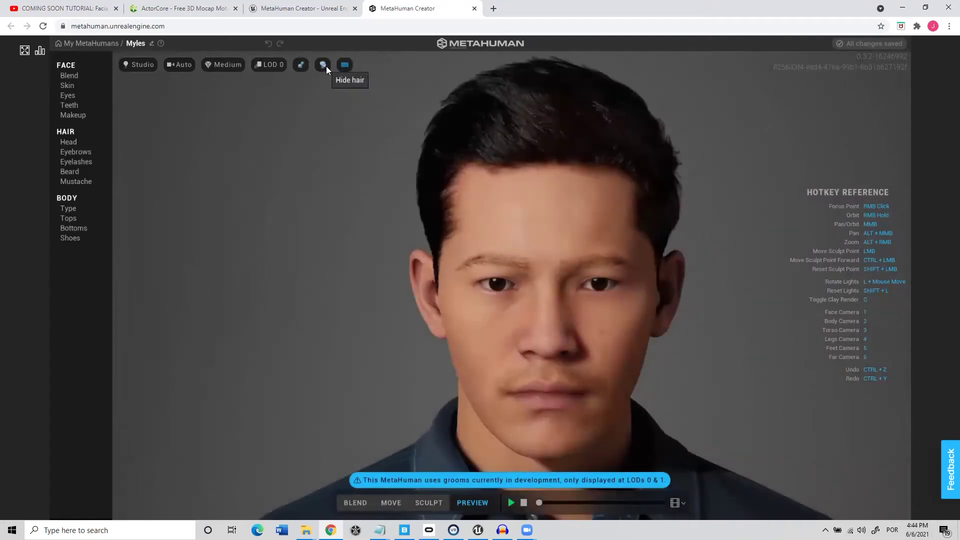
click(346, 65)
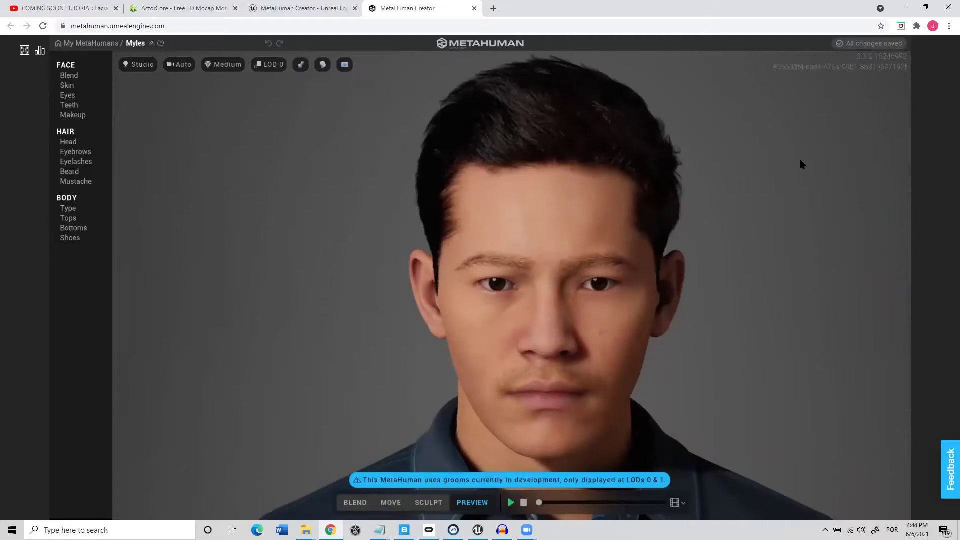
click(343, 67)
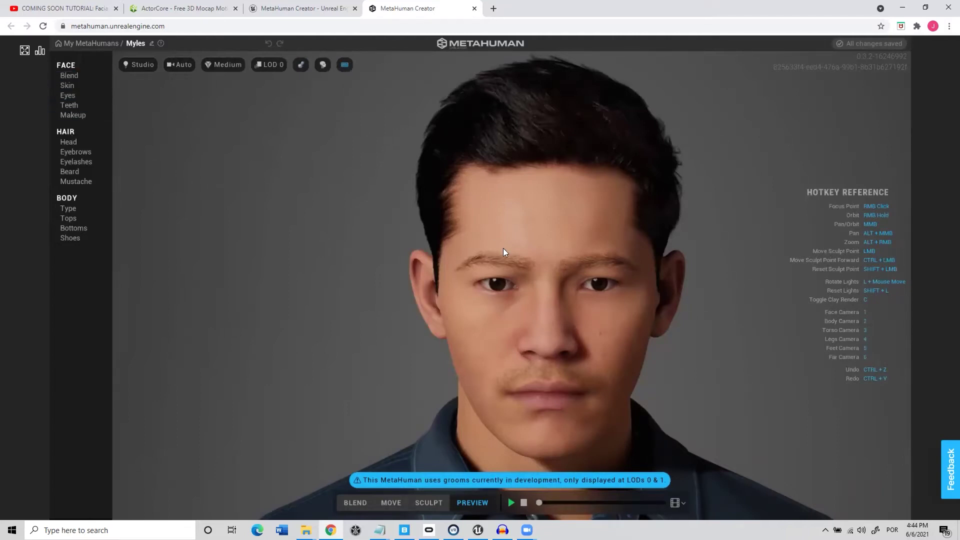
right_drag(503, 250, 471, 205)
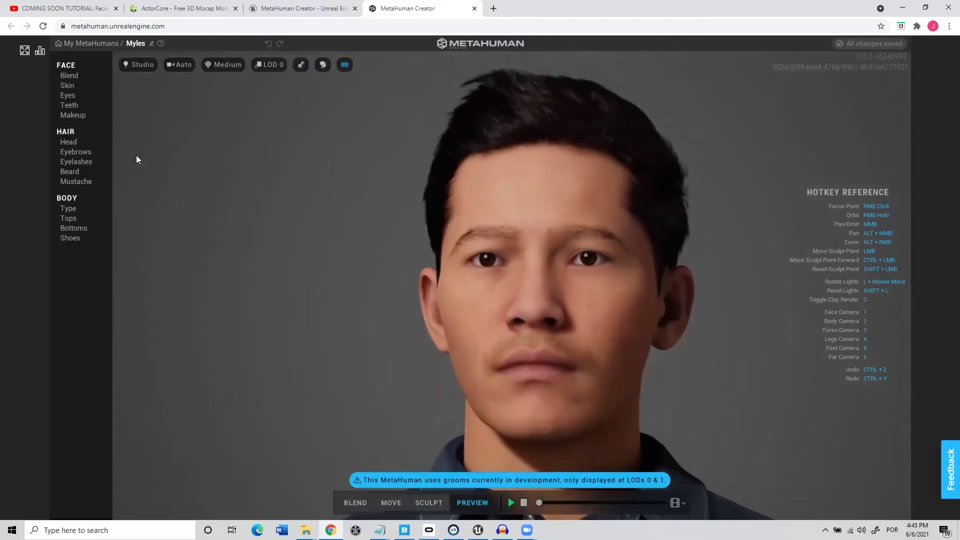
Fill four Blend slots with the Bryan, white-bearded man, short brown-haired man and black-haired woman presets
click(72, 75)
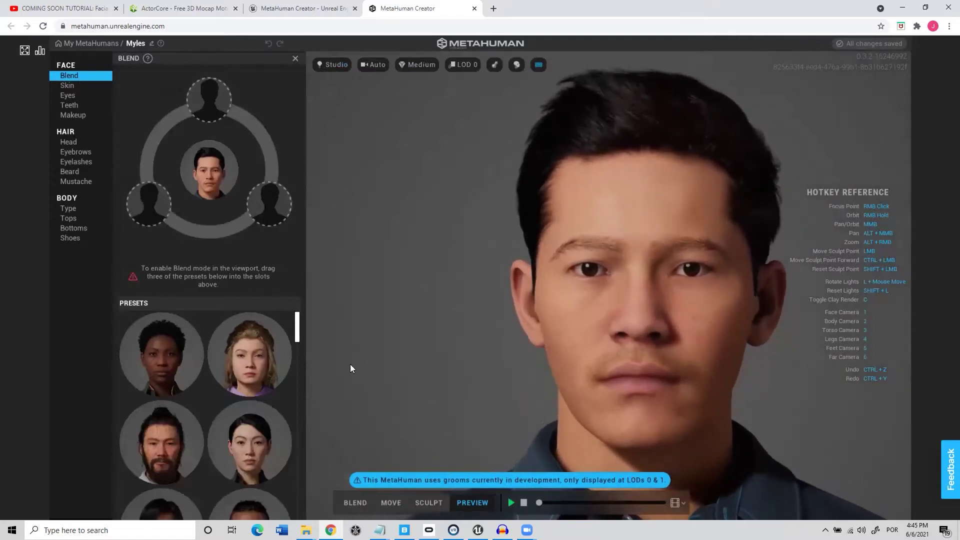
scroll(216, 351, down, 5)
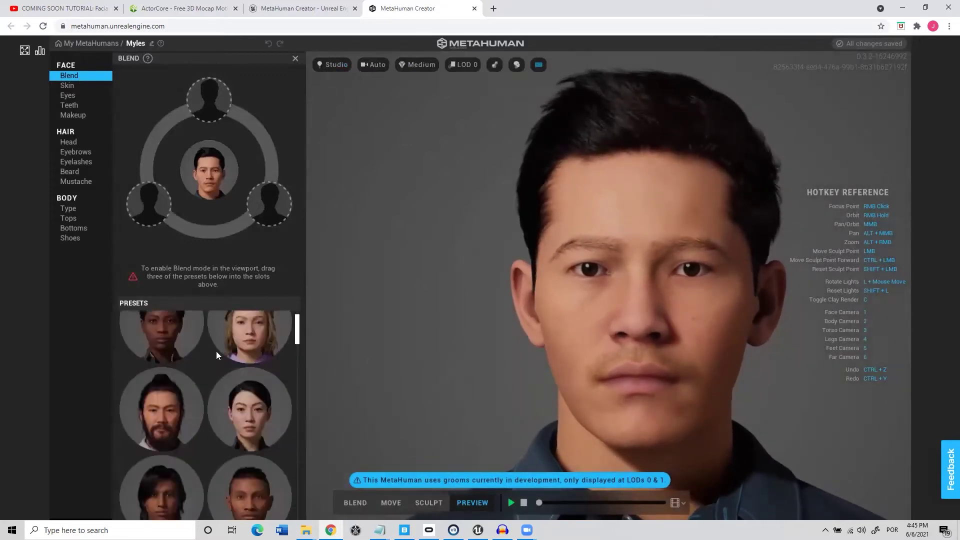
scroll(216, 351, up, 5)
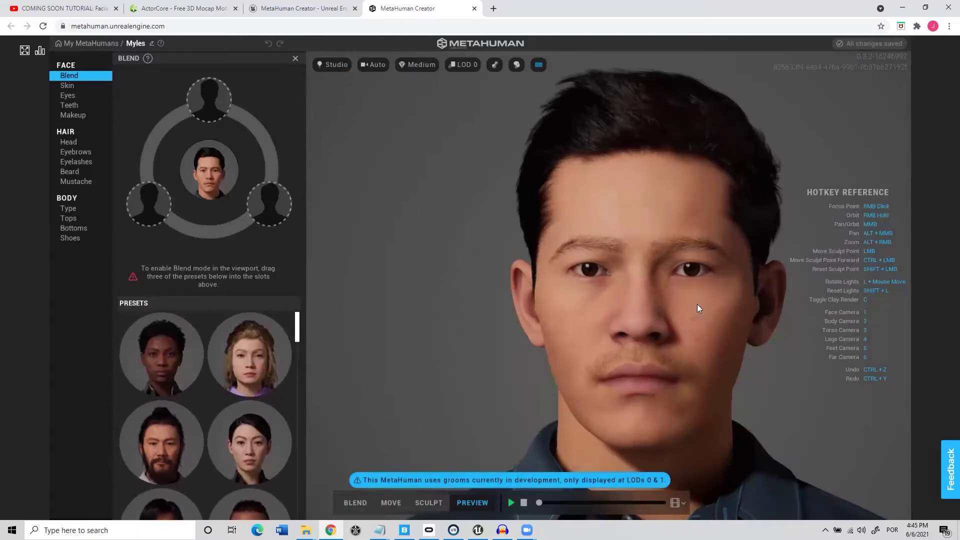
scroll(281, 358, down, 2)
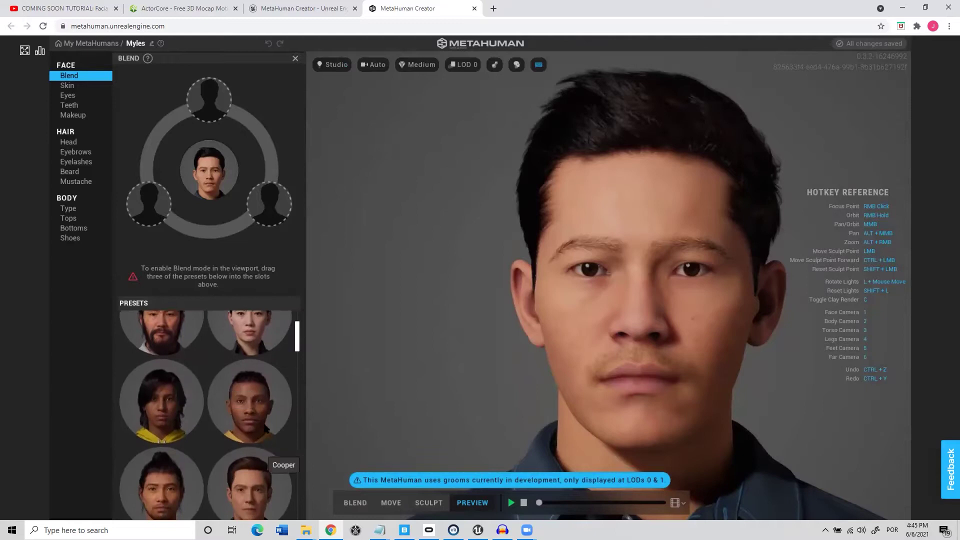
drag(258, 409, 210, 99)
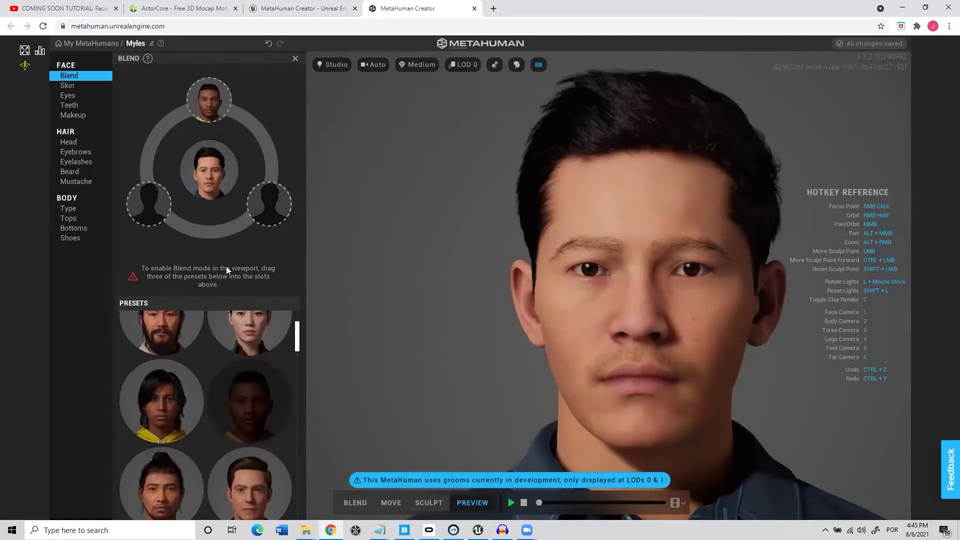
scroll(236, 417, down, 3)
drag(251, 335, 149, 206)
scroll(246, 439, down, 3)
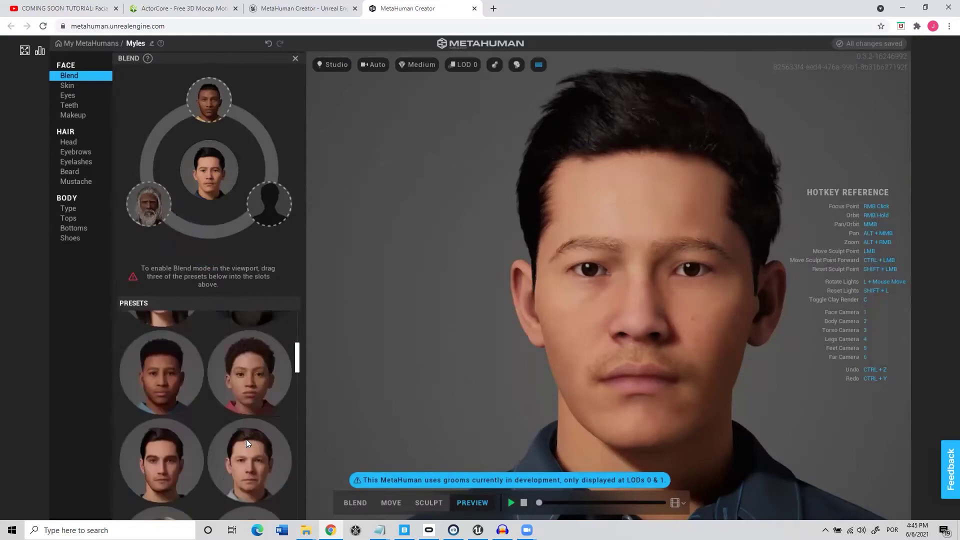
drag(246, 375, 270, 212)
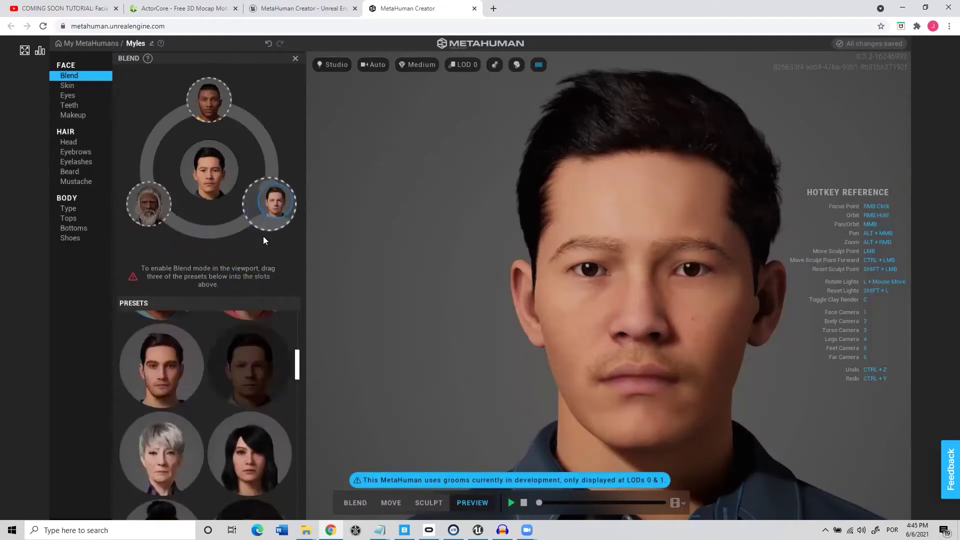
drag(253, 440, 215, 238)
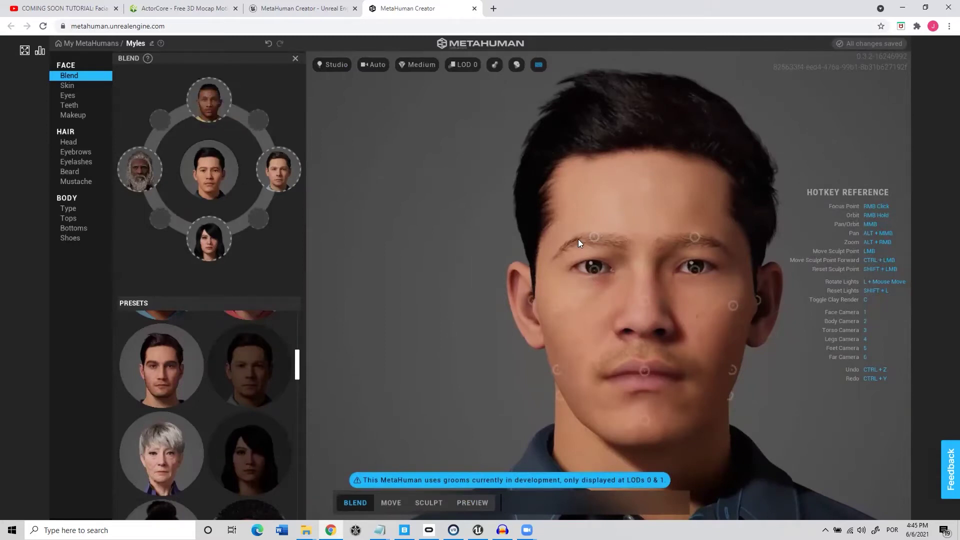
Blend the character's forehead, eyebrows and jaw with the assigned presets by pulling their blend points on the face
mouse_move(645, 185)
mouse_down()
mouse_move(646, 128)
mouse_move(644, 172)
mouse_move(643, 139)
mouse_up()
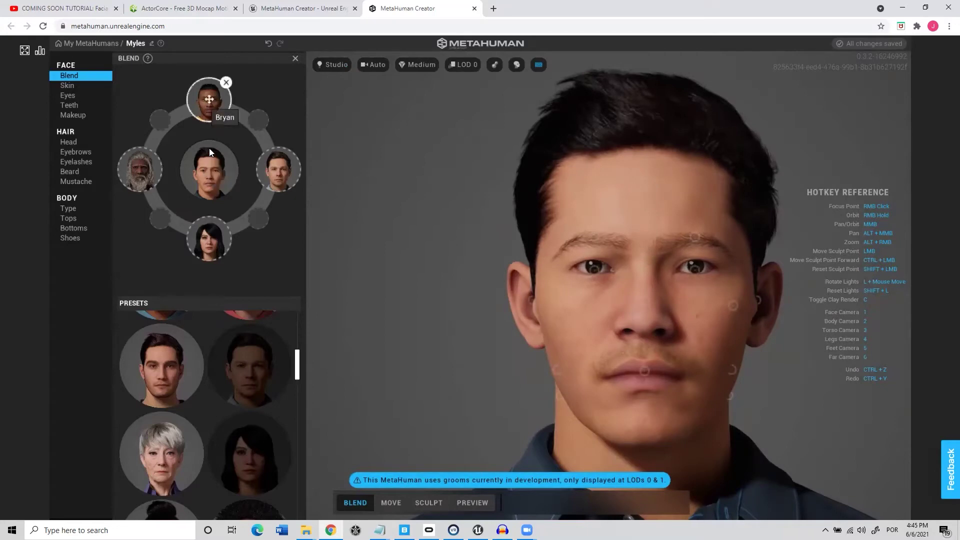
drag(643, 183, 648, 147)
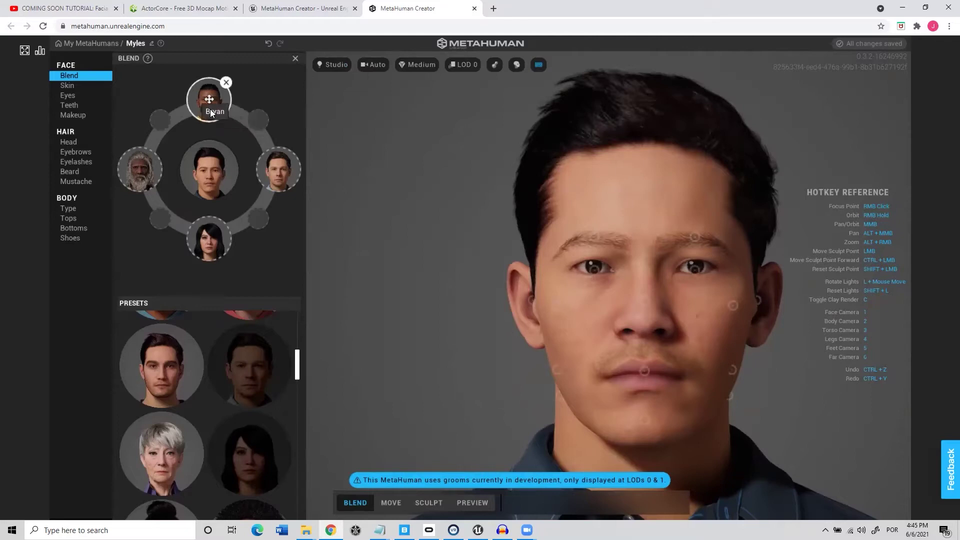
drag(589, 243, 593, 221)
drag(700, 231, 701, 222)
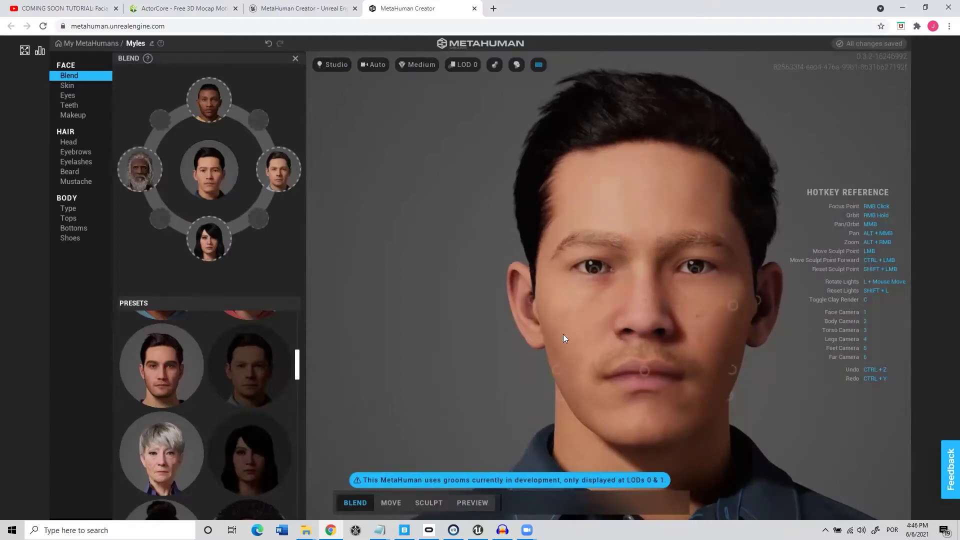
drag(556, 369, 528, 368)
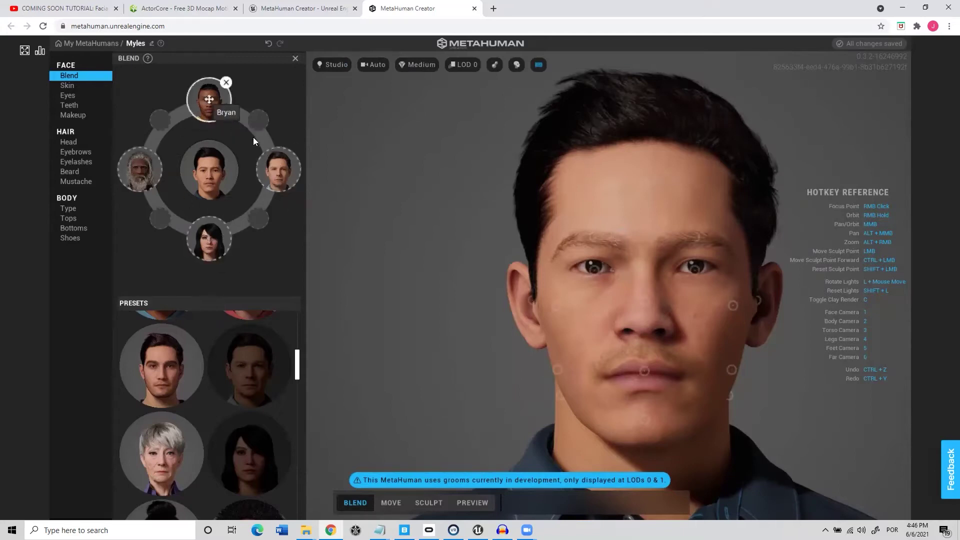
Switch to Move mode and reposition the character's ears, eyes and nose
click(383, 501)
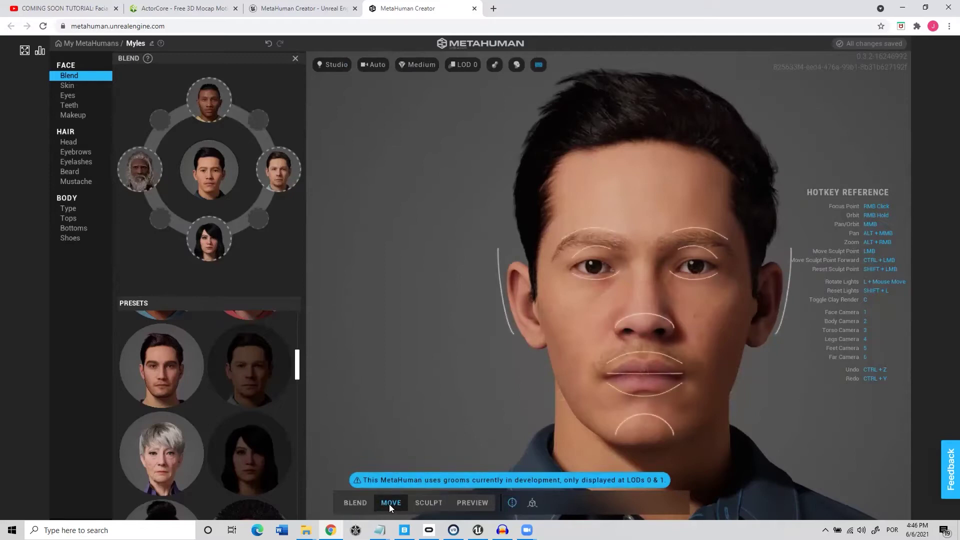
mouse_move(502, 279)
mouse_down()
mouse_move(478, 283)
mouse_move(499, 247)
mouse_move(504, 283)
mouse_move(489, 284)
mouse_move(493, 330)
mouse_move(498, 273)
mouse_move(511, 268)
mouse_up()
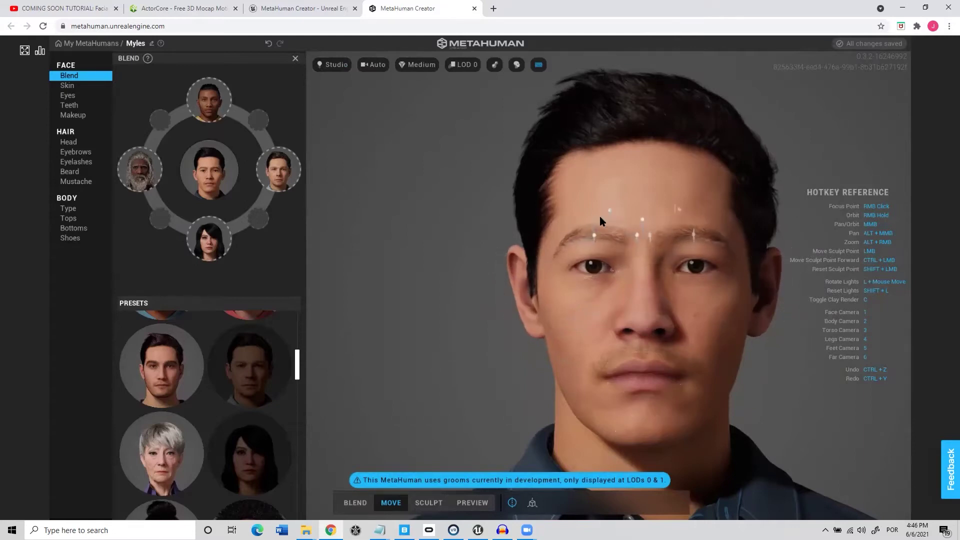
drag(596, 279, 634, 278)
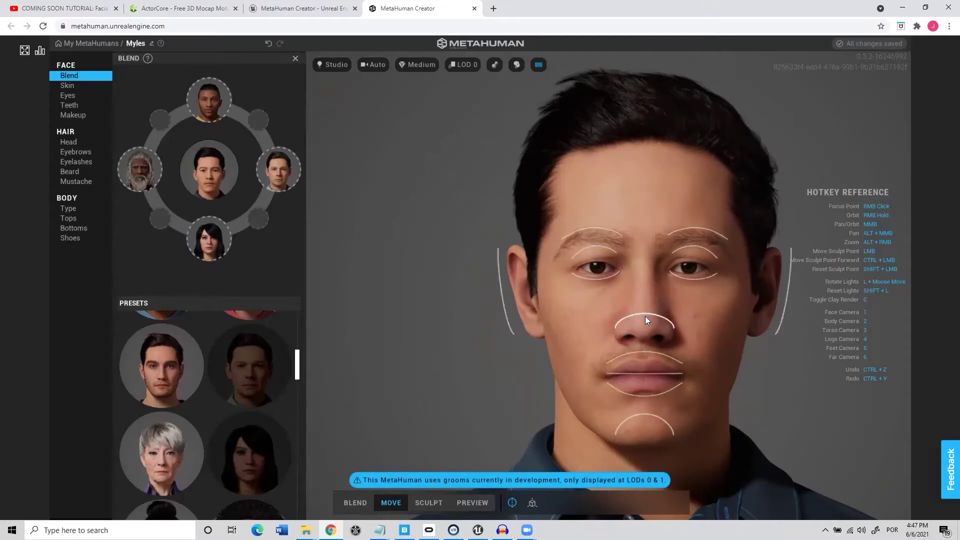
mouse_move(641, 325)
mouse_down()
mouse_move(643, 298)
mouse_move(645, 326)
mouse_up()
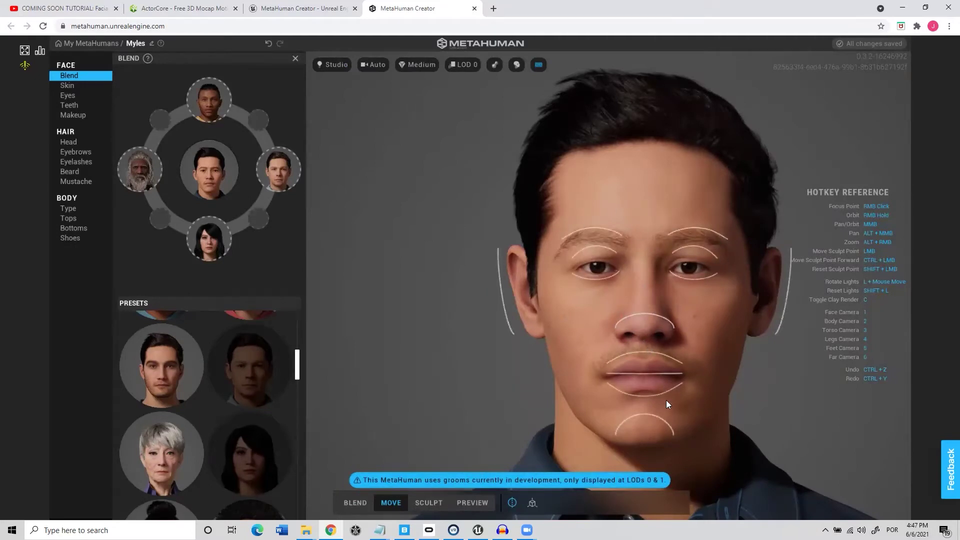
Switch to Sculpt mode, pull the mouth corner outward and extend the lower lip downward
click(423, 501)
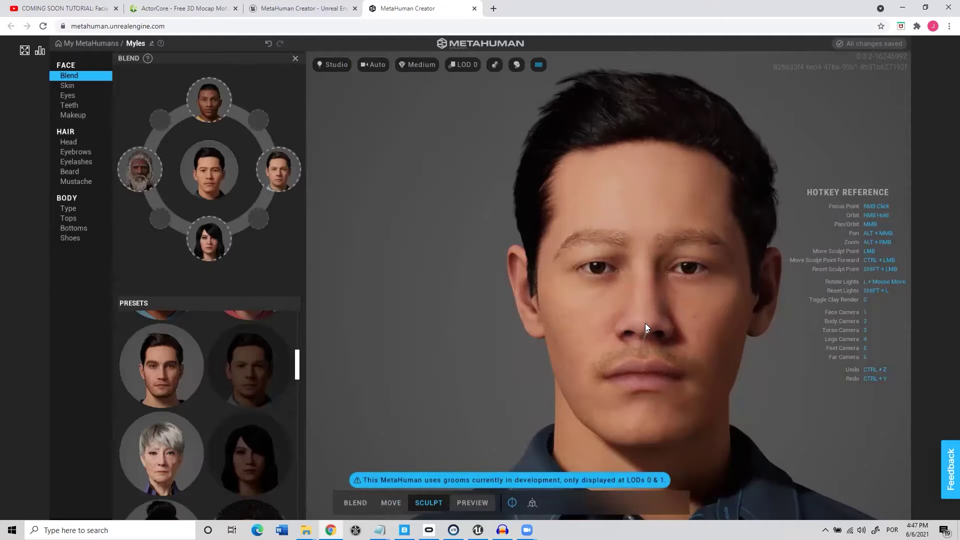
drag(681, 377, 722, 385)
drag(644, 387, 644, 405)
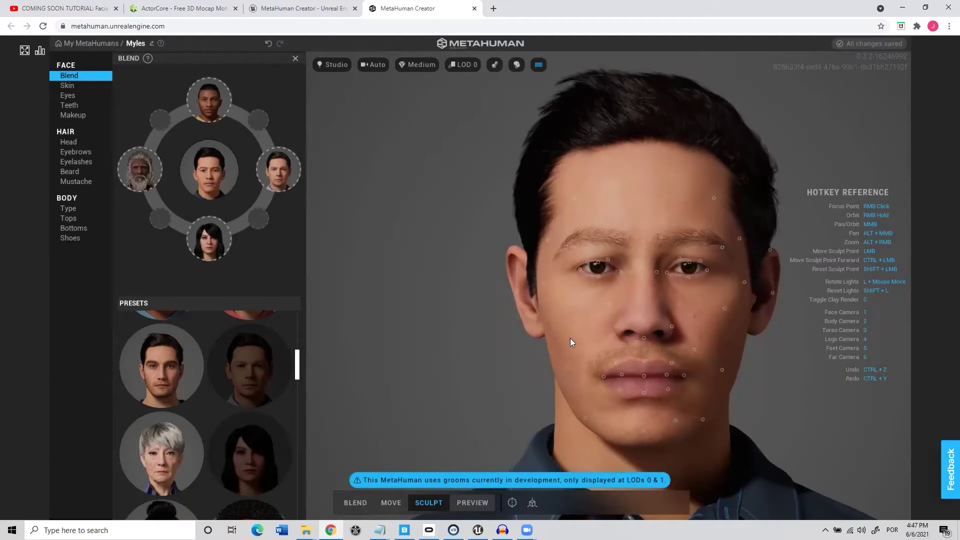
Switch the sculpt plane to Screen plane and set it back to Closest plane
click(531, 504)
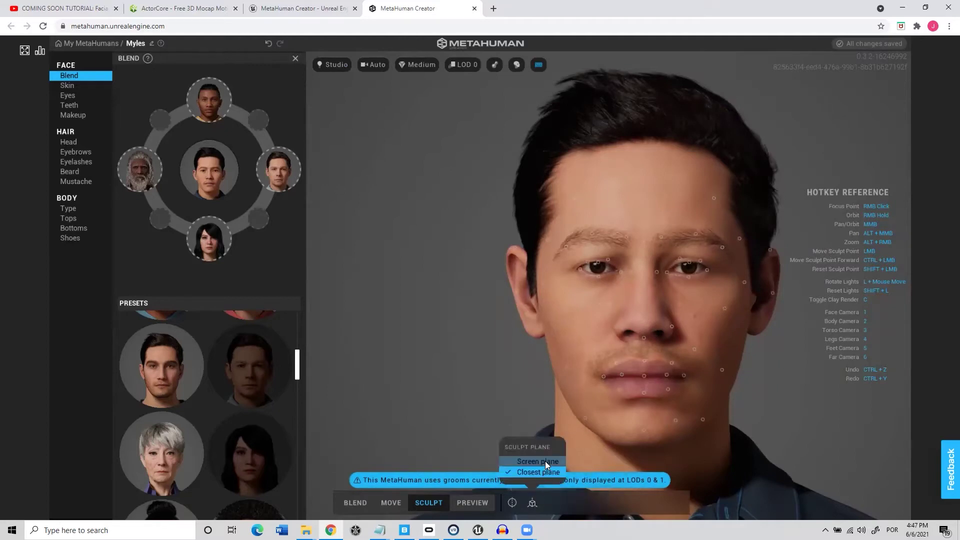
click(545, 461)
click(532, 502)
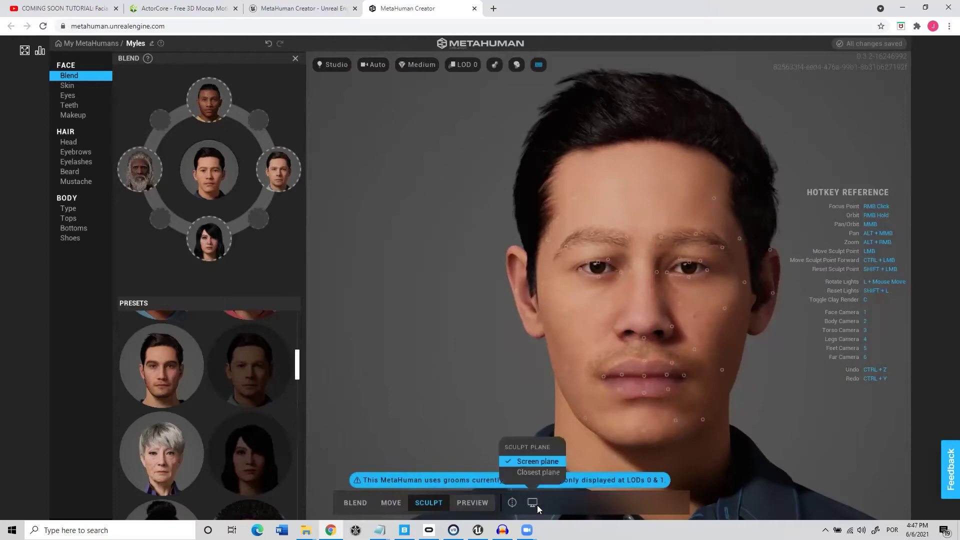
click(542, 472)
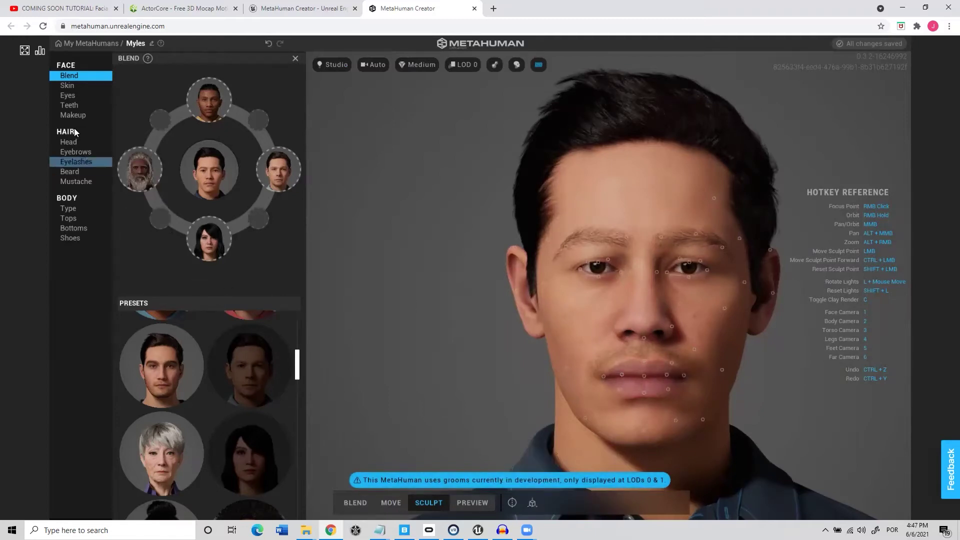
Open the Skin settings and examine the skin color palette with its U and V values
click(69, 85)
click(55, 85)
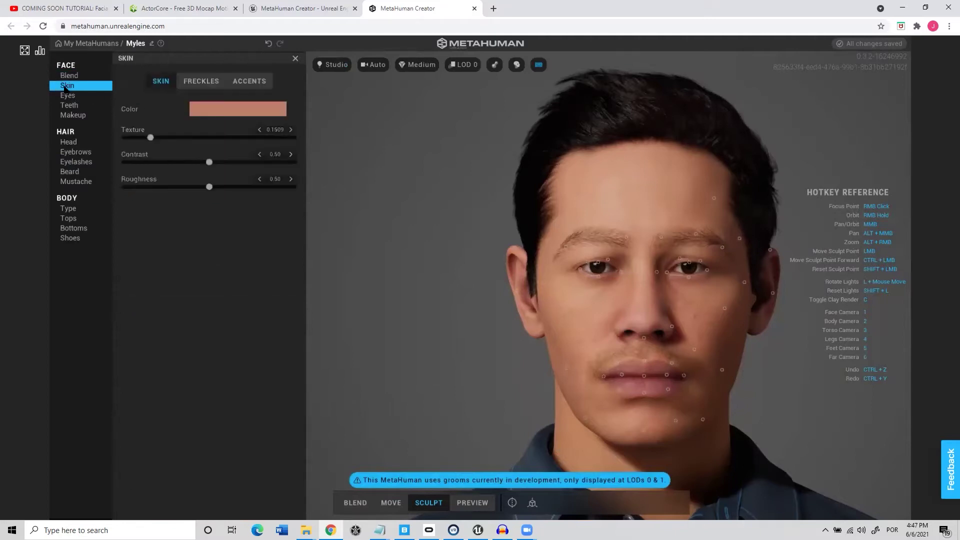
click(249, 110)
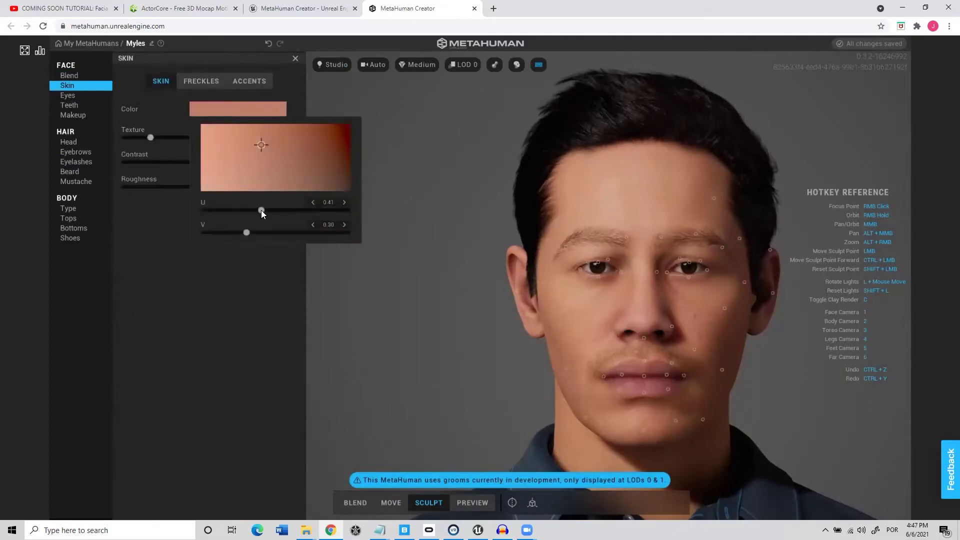
Apply the middle freckle pattern to the skin, view the face in Preview mode, and set the freckle saturation to 0.52
click(196, 80)
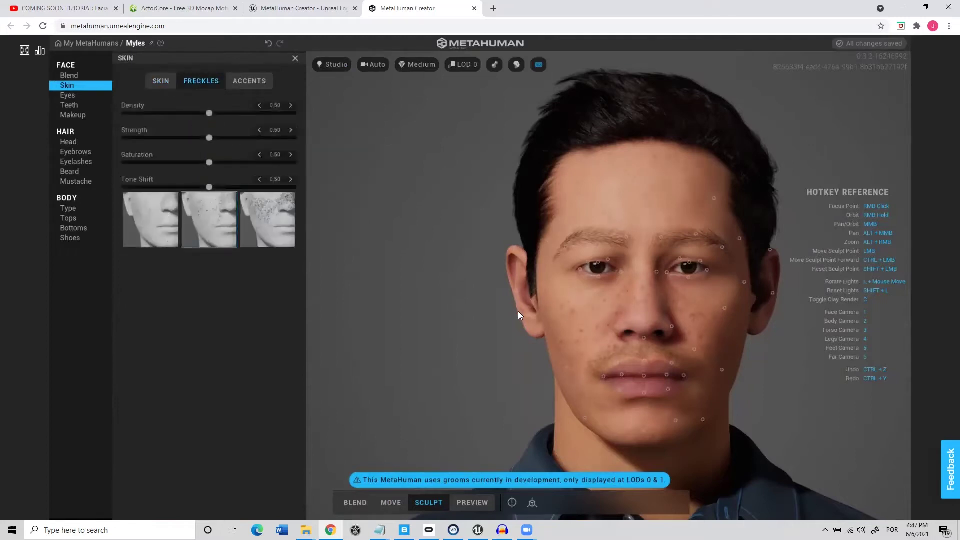
click(355, 503)
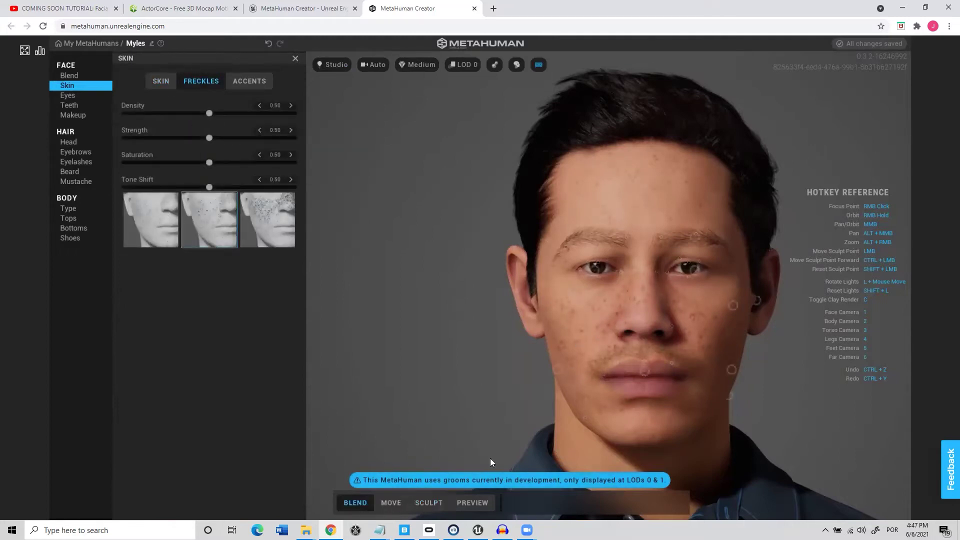
click(472, 502)
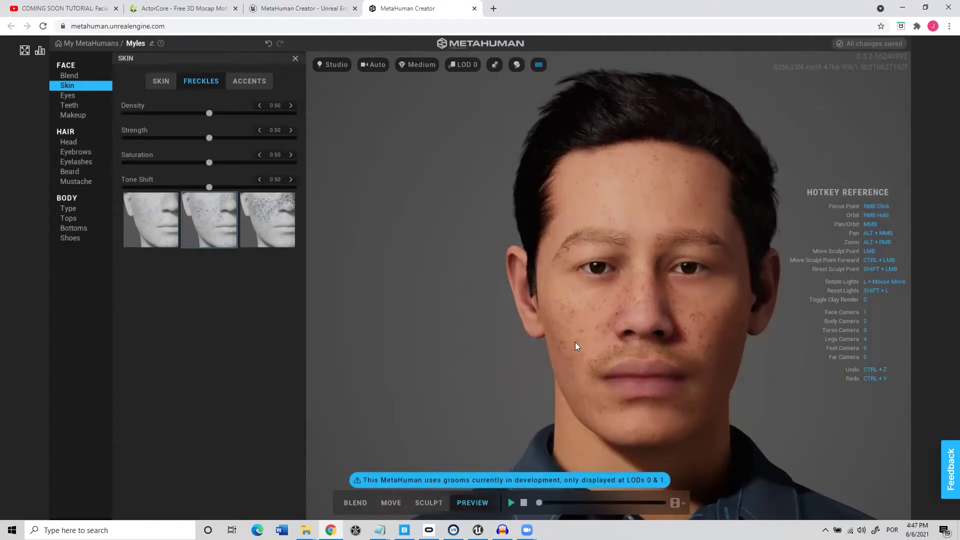
click(213, 170)
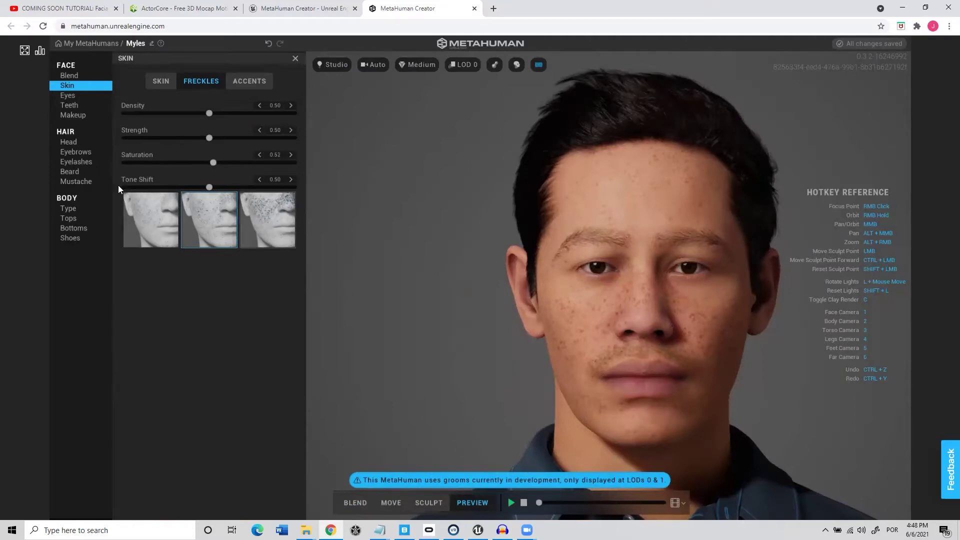
Set the cheeks' skin accents to redness 0.35, saturation 0.72 and lightness 0.33, and check the cheek from the side
click(263, 84)
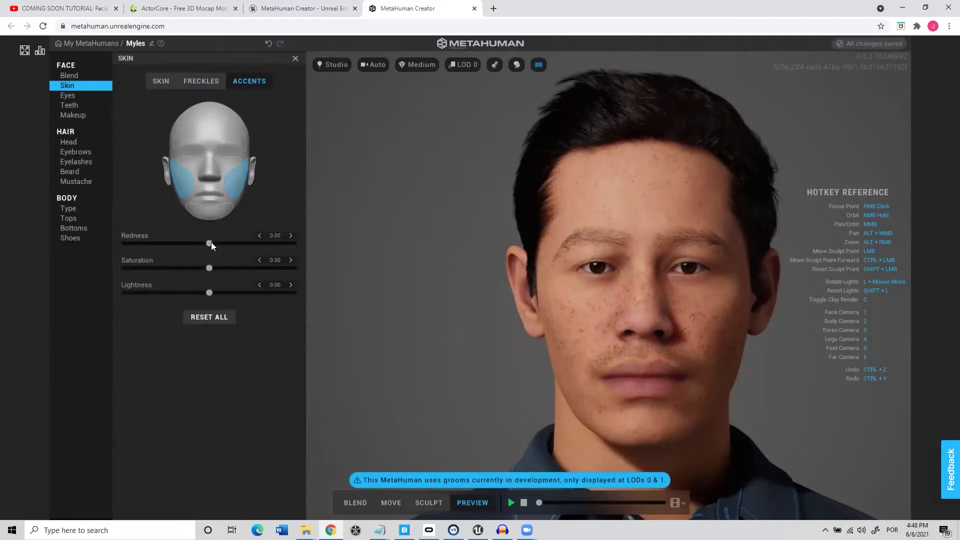
click(190, 245)
drag(190, 243, 235, 250)
click(233, 258)
drag(228, 292, 238, 293)
right_drag(599, 321, 710, 332)
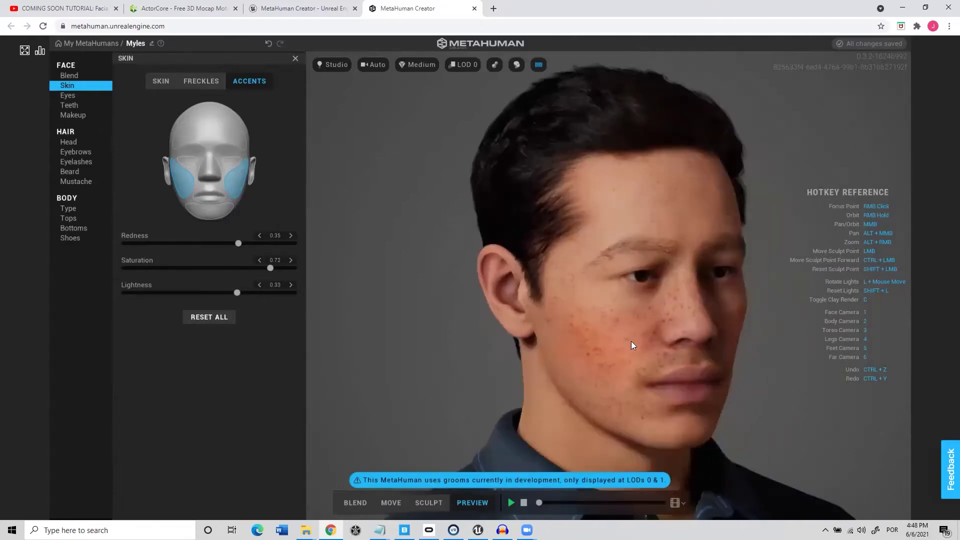
Try several eye presets, apply the middle brown one of the first row, and pick a different iris pattern for both eyes
right_drag(631, 345, 538, 330)
click(68, 95)
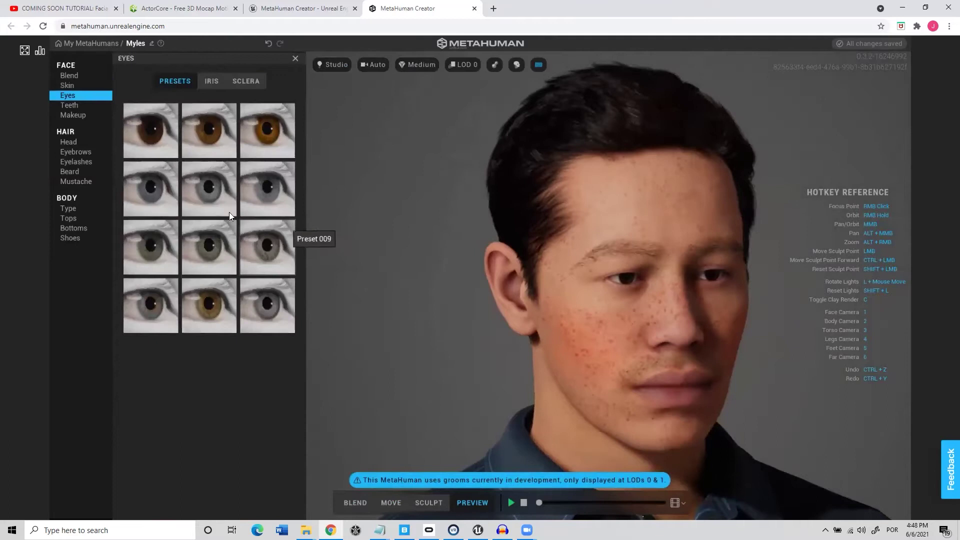
click(206, 184)
right_drag(605, 322, 502, 273)
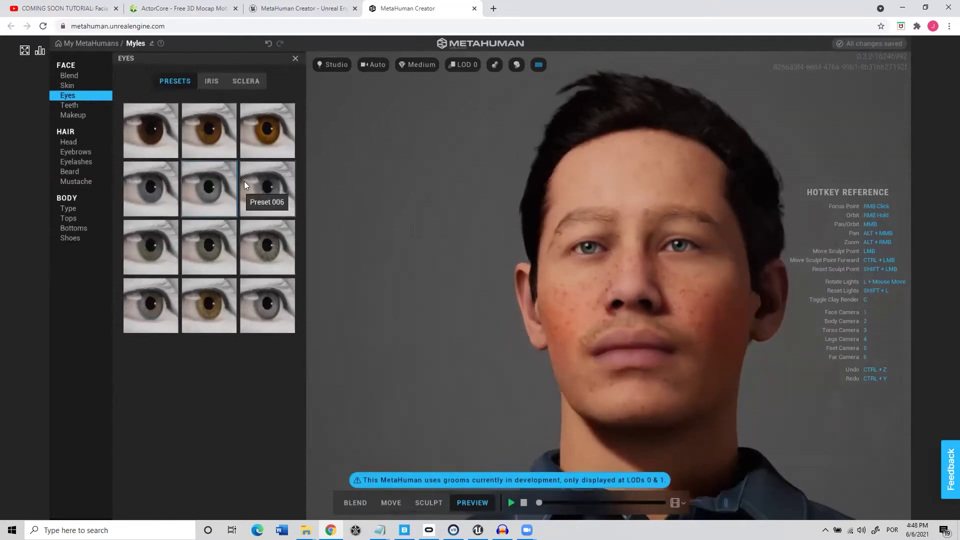
click(267, 196)
click(258, 250)
click(221, 120)
right_drag(508, 250, 545, 287)
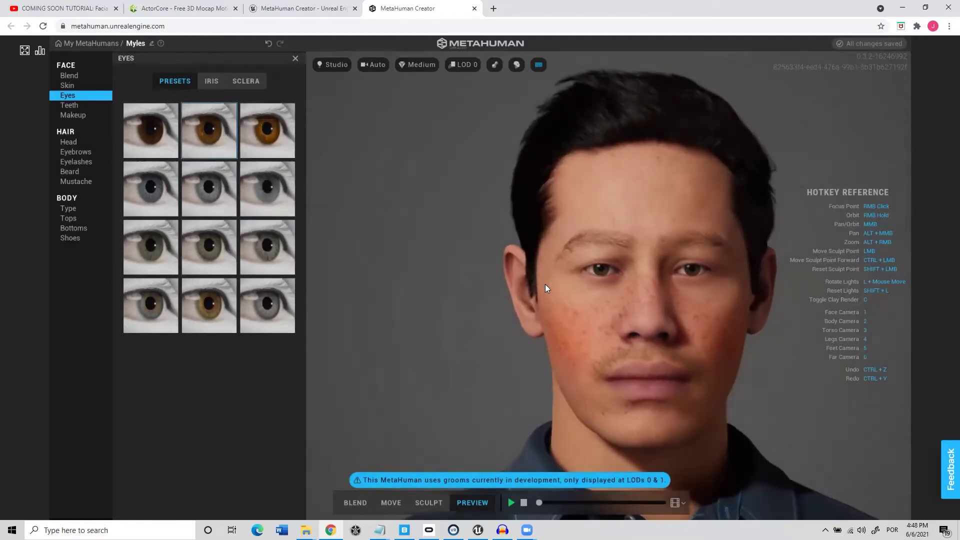
click(211, 81)
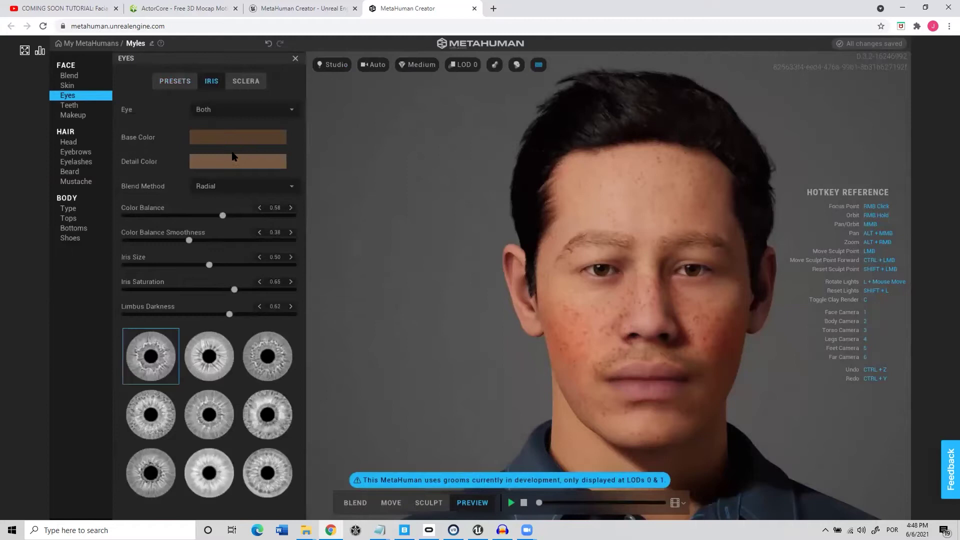
click(268, 356)
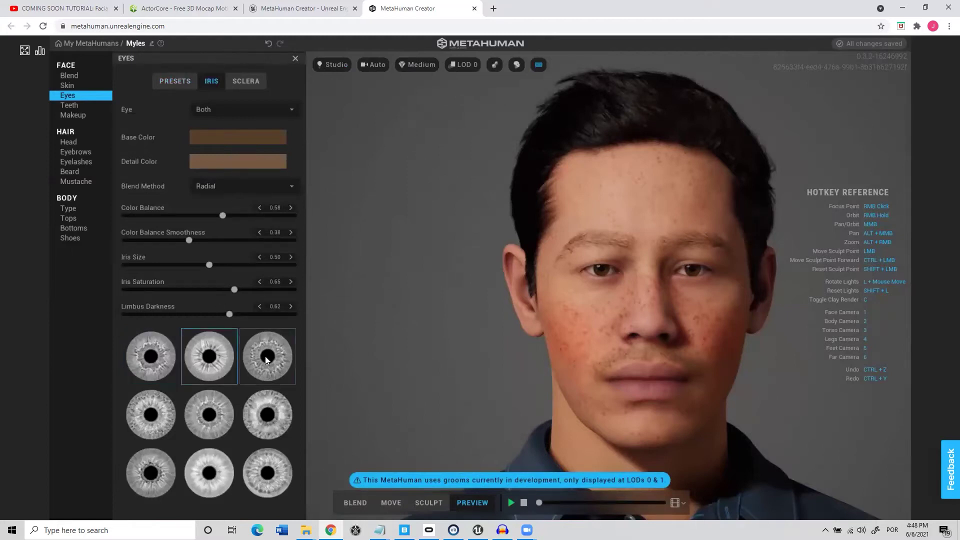
Set the sclera brightness to 0.62 and its vascularity to 0.85 for both eyes, checking the eye up close
click(246, 81)
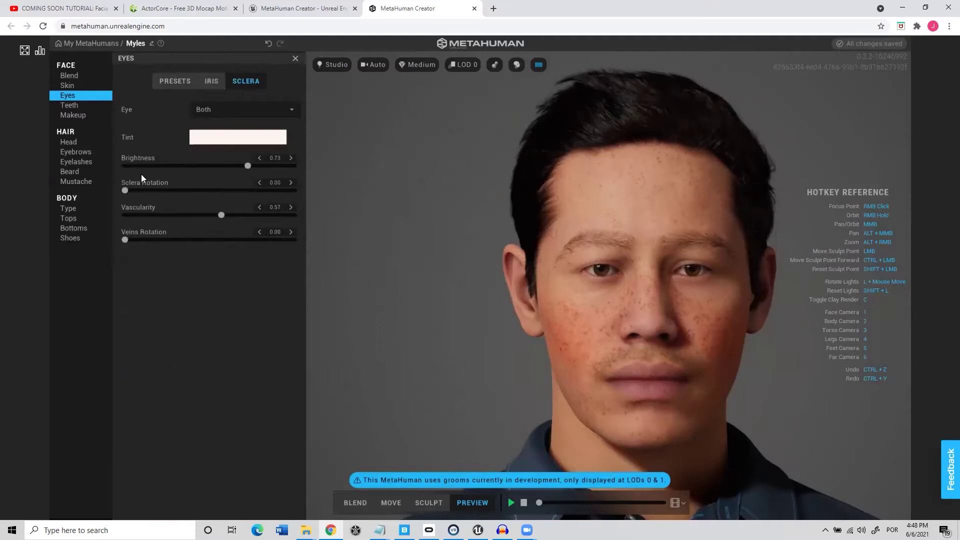
drag(272, 168, 170, 172)
right_click(602, 323)
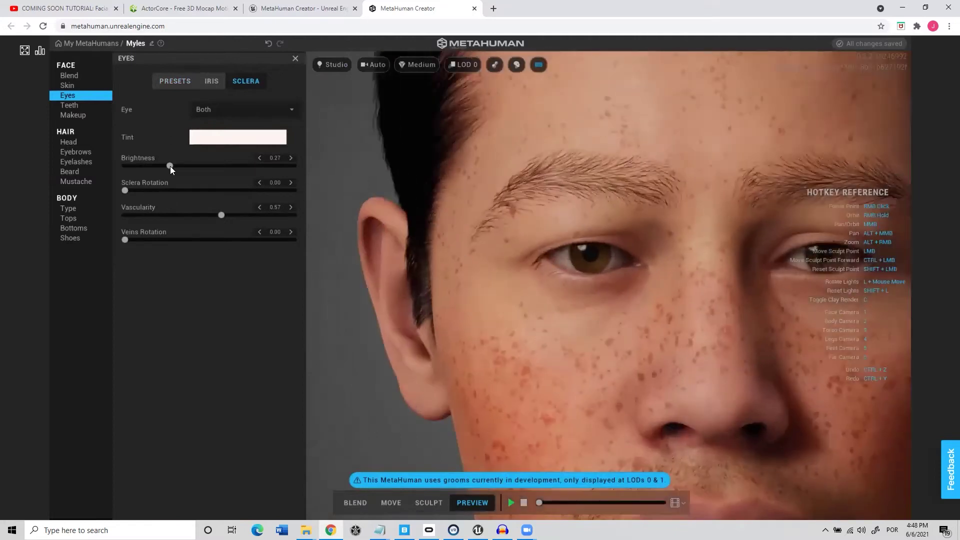
drag(170, 166, 230, 189)
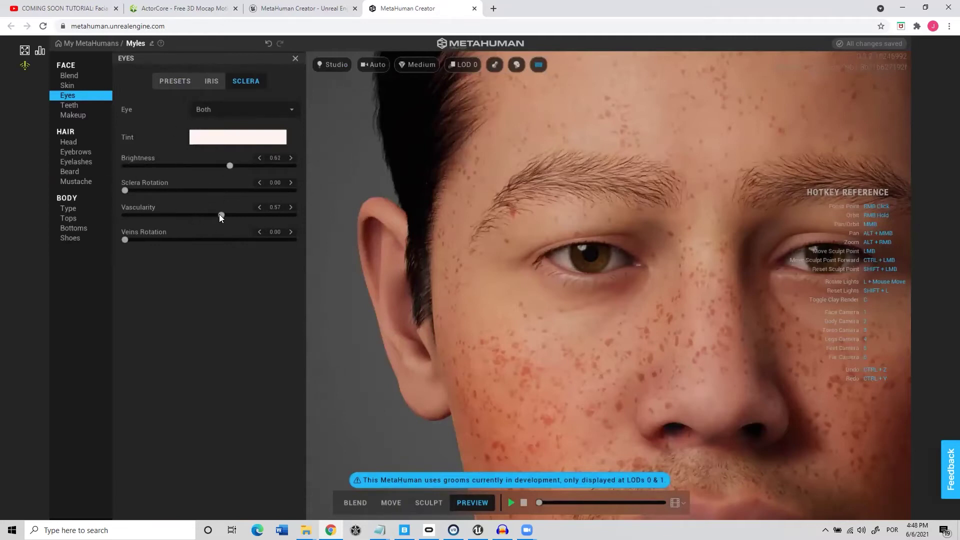
drag(173, 218, 122, 216)
drag(233, 222, 268, 222)
scroll(543, 277, up, 3)
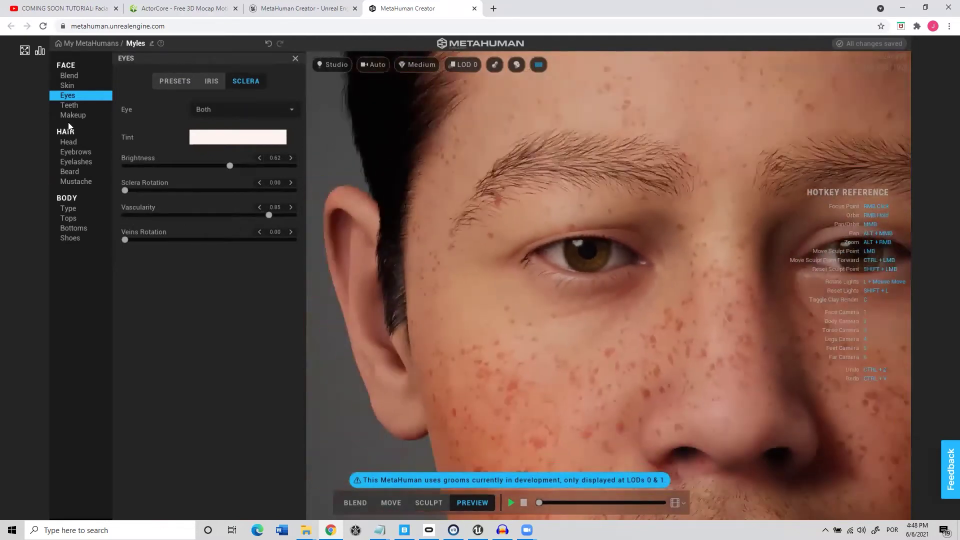
Set the teeth's Lower Shift to 1.00 and adjust another control point on the teeth model
click(69, 105)
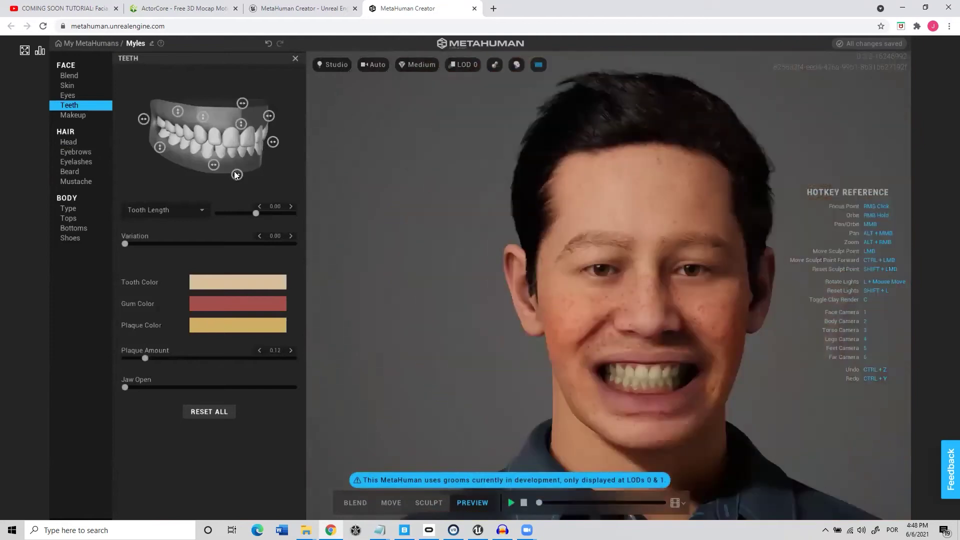
click(237, 175)
drag(250, 182, 261, 179)
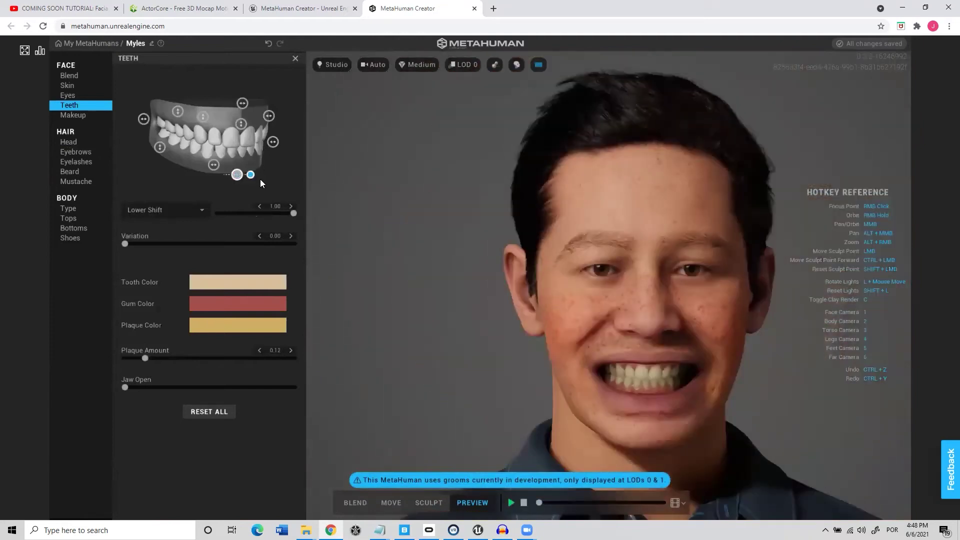
mouse_move(273, 142)
mouse_down()
mouse_move(289, 145)
mouse_move(269, 145)
mouse_up()
Apply the Thin Liner eye makeup to the face
click(83, 116)
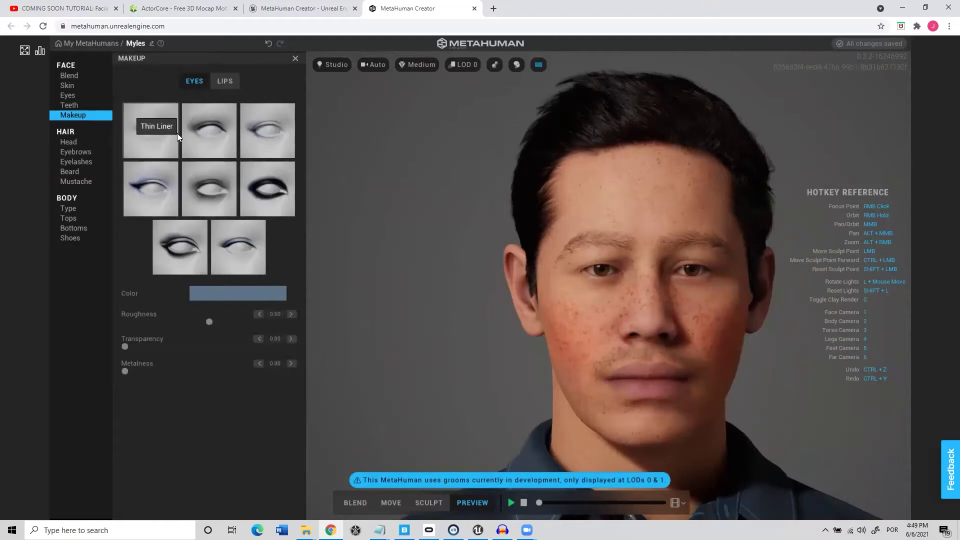
click(162, 118)
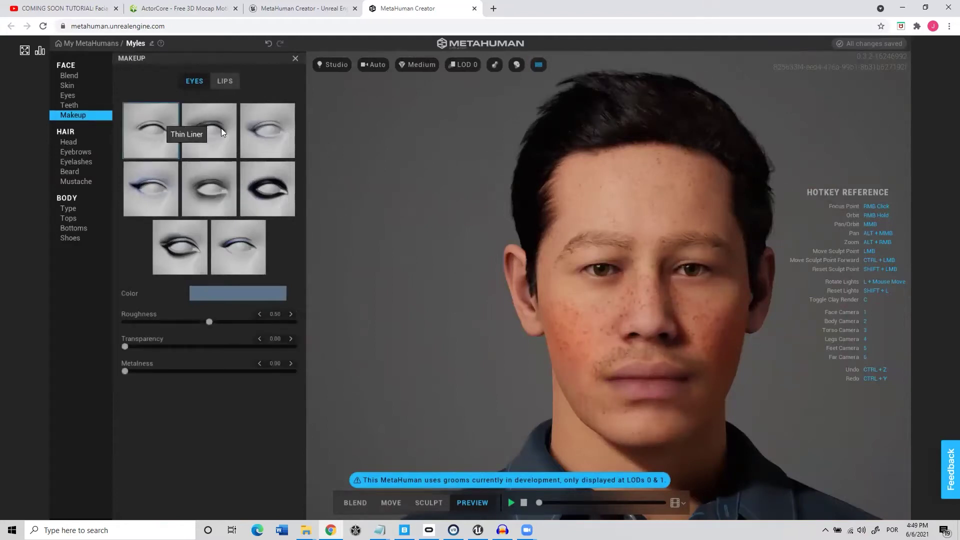
Try the Medium Bob Curly hairstyle, view it from an angle, and replace it with the mohawk style
click(75, 143)
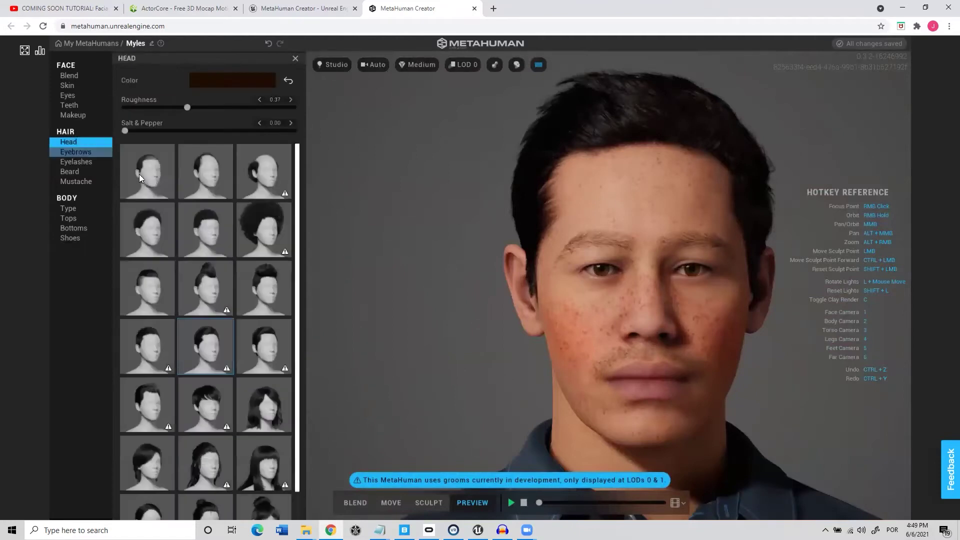
scroll(273, 345, down, 1)
click(265, 374)
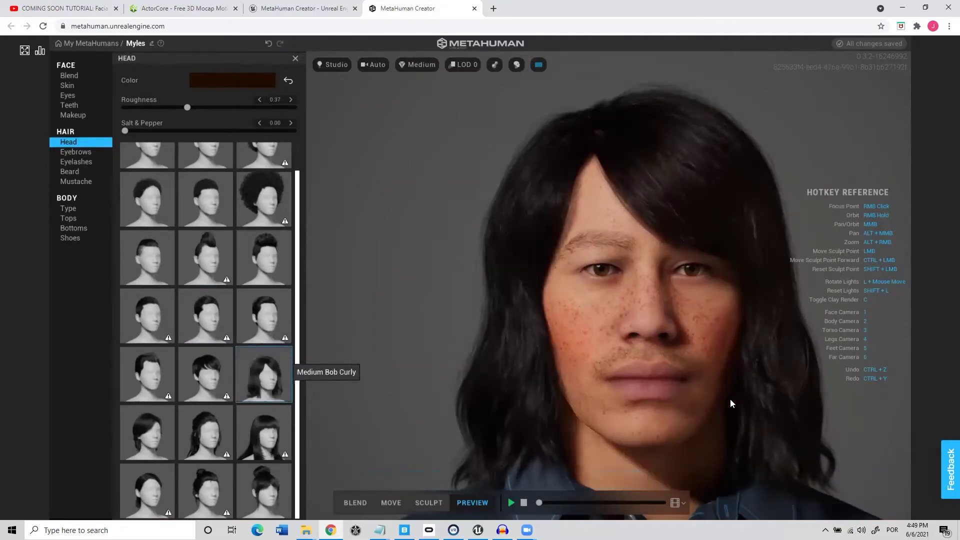
right_drag(606, 375, 724, 332)
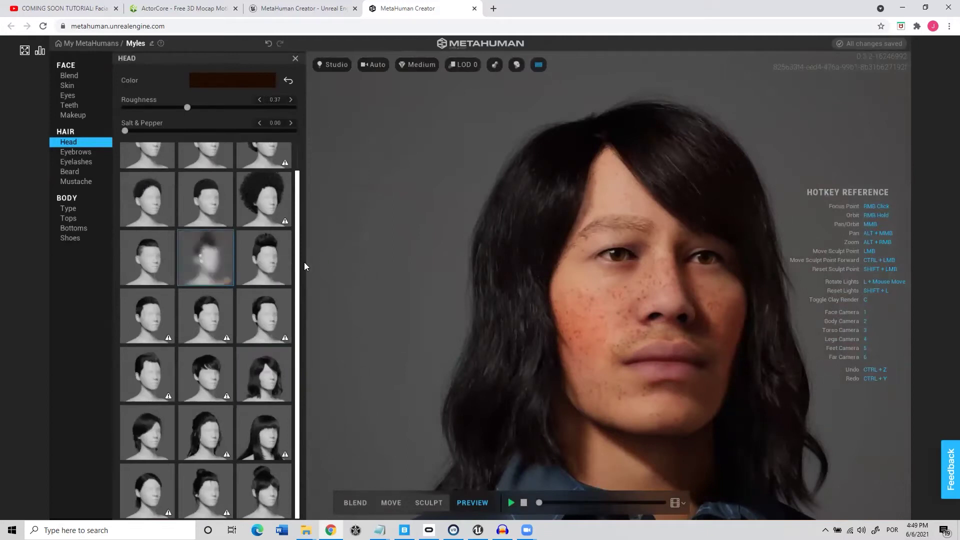
Look into the Eyebrows and Eyelashes options, give the face the goatee beard and enable custom color settings for it
click(86, 153)
click(85, 162)
click(79, 173)
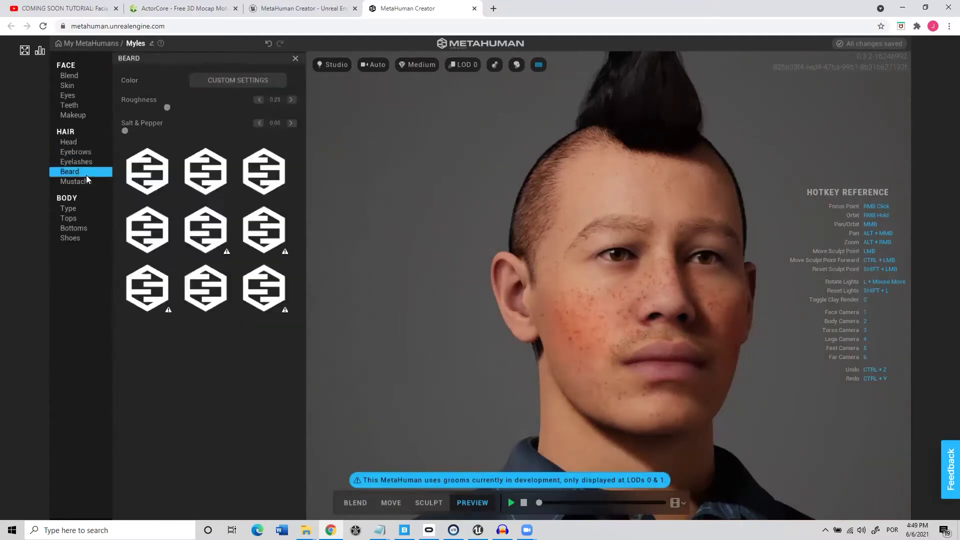
click(212, 224)
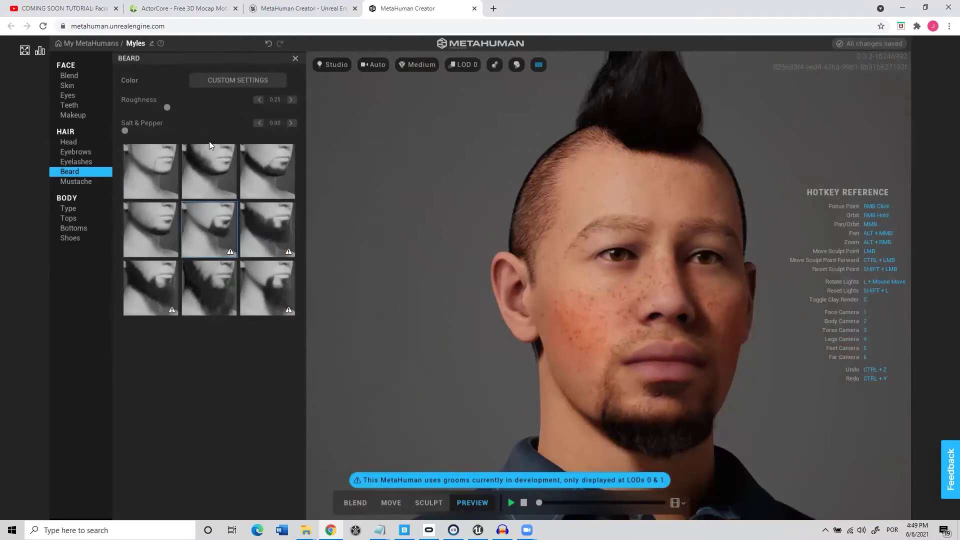
click(238, 81)
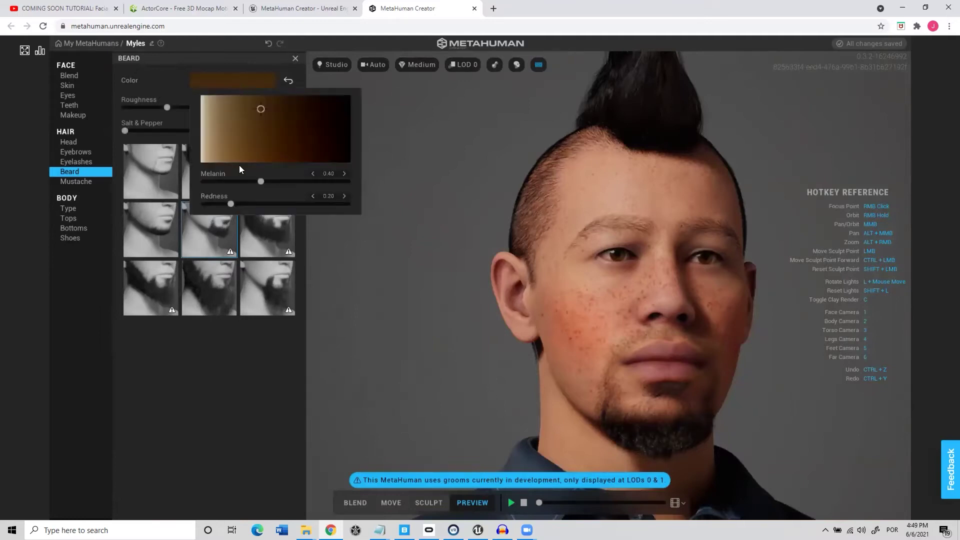
click(250, 247)
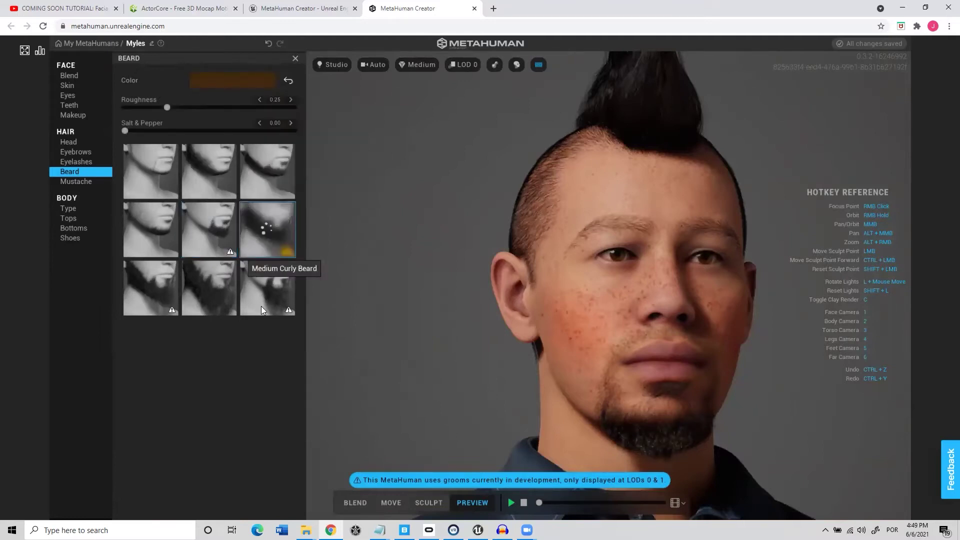
click(222, 234)
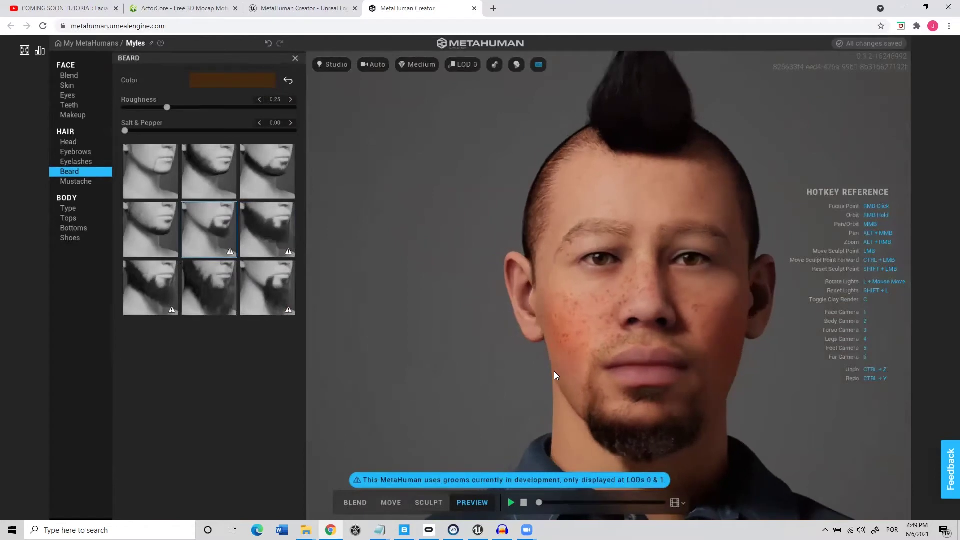
Set the beard's roughness to 0.78 and its Salt & Pepper to 0.43, checking the goatee from different angles
click(130, 130)
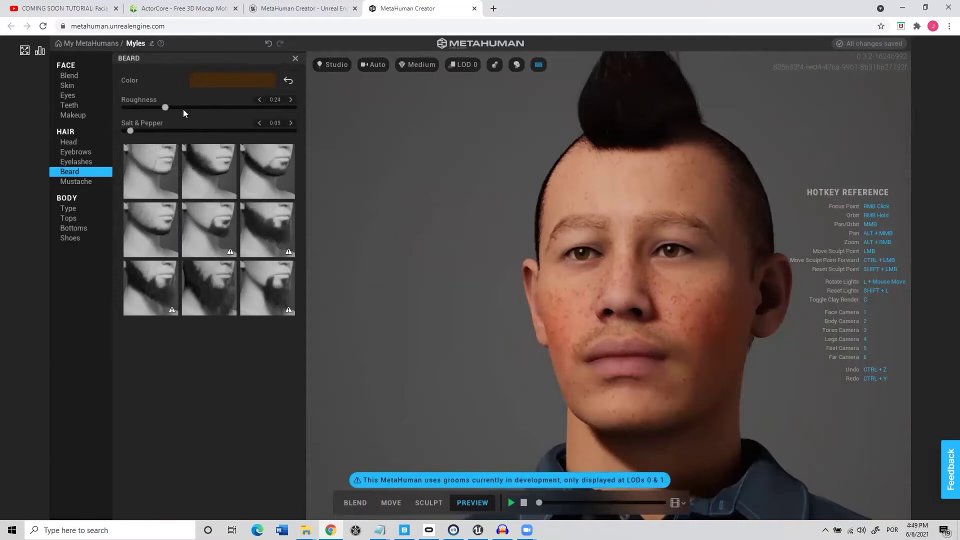
click(159, 107)
scroll(563, 290, up, 2)
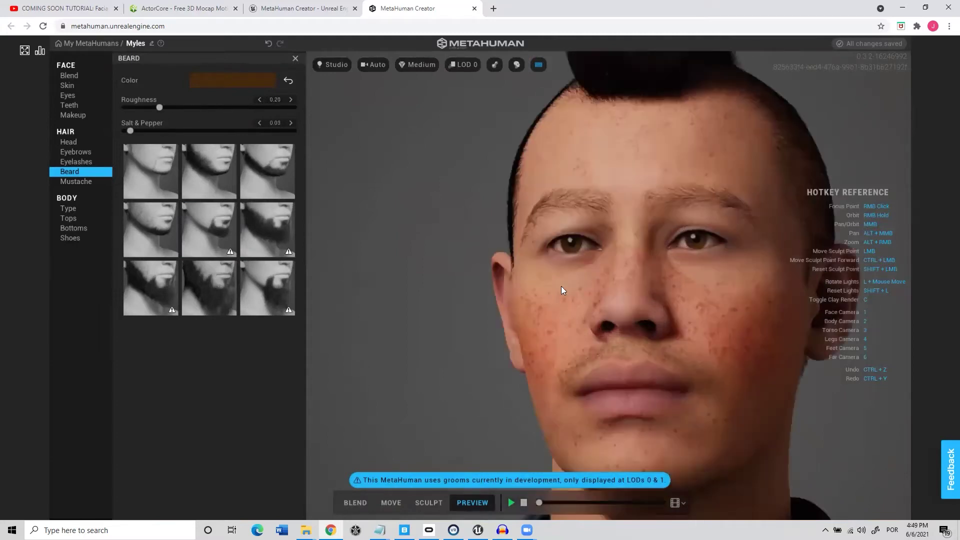
drag(160, 107, 224, 108)
right_drag(592, 324, 584, 215)
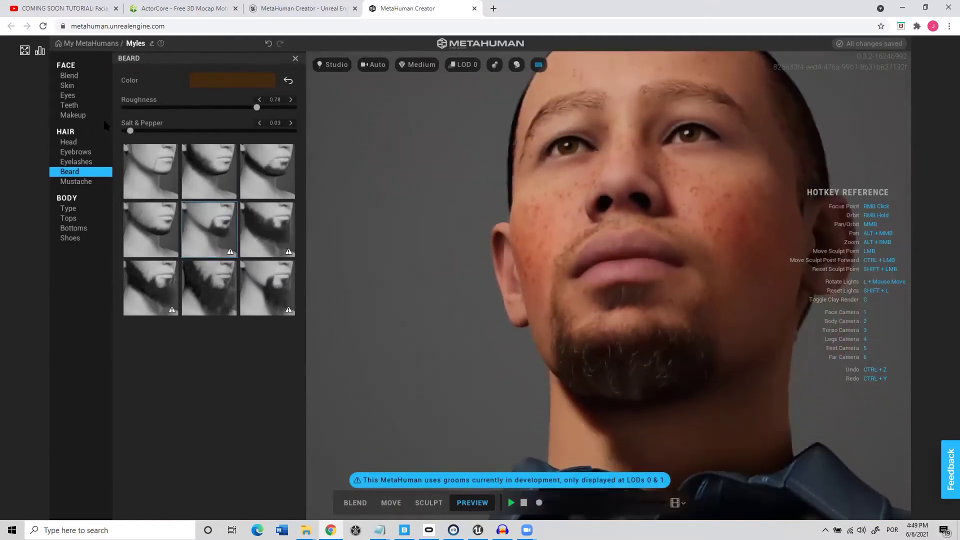
drag(129, 130, 271, 139)
drag(204, 143, 197, 144)
key(1)
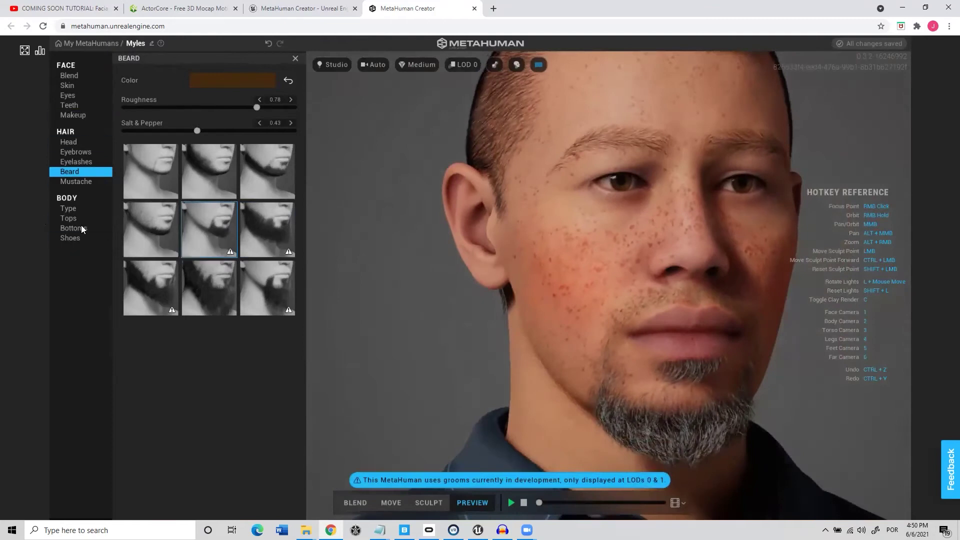
Try the heavier female and male body types at average height, and apply the slimmer female type of the first row
click(80, 183)
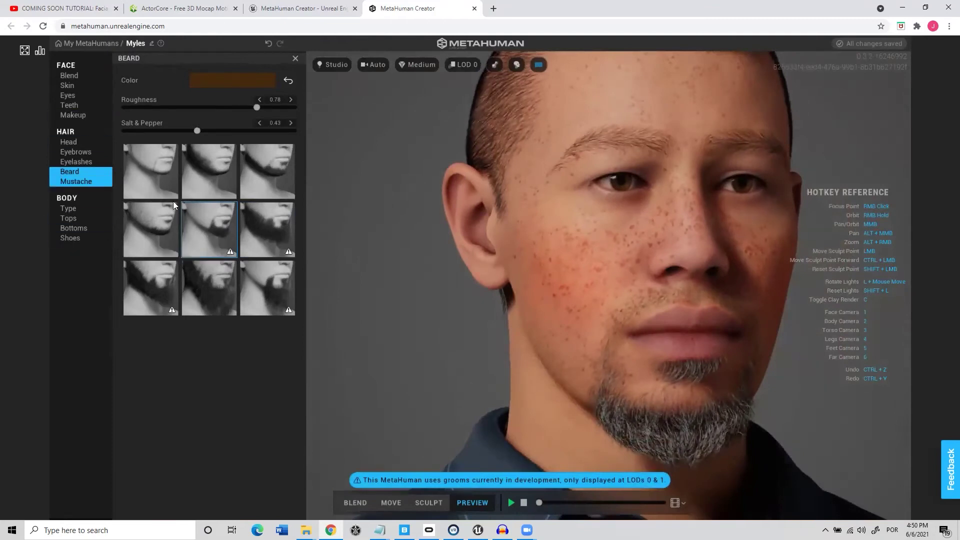
click(71, 210)
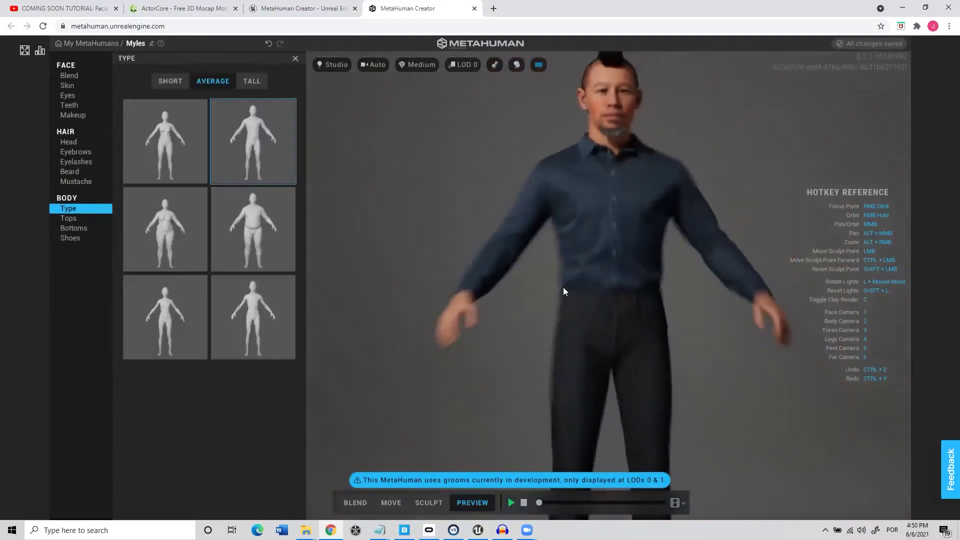
click(170, 246)
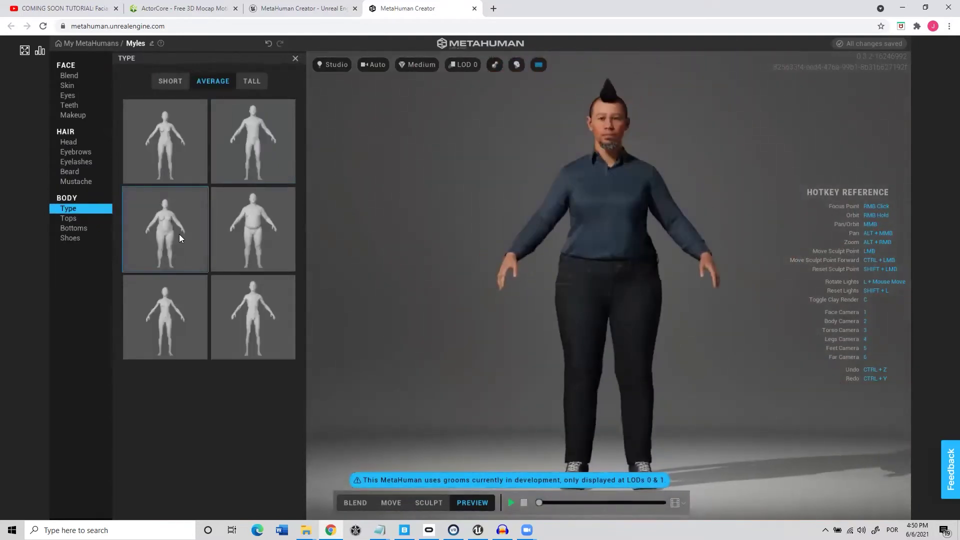
click(259, 236)
click(175, 125)
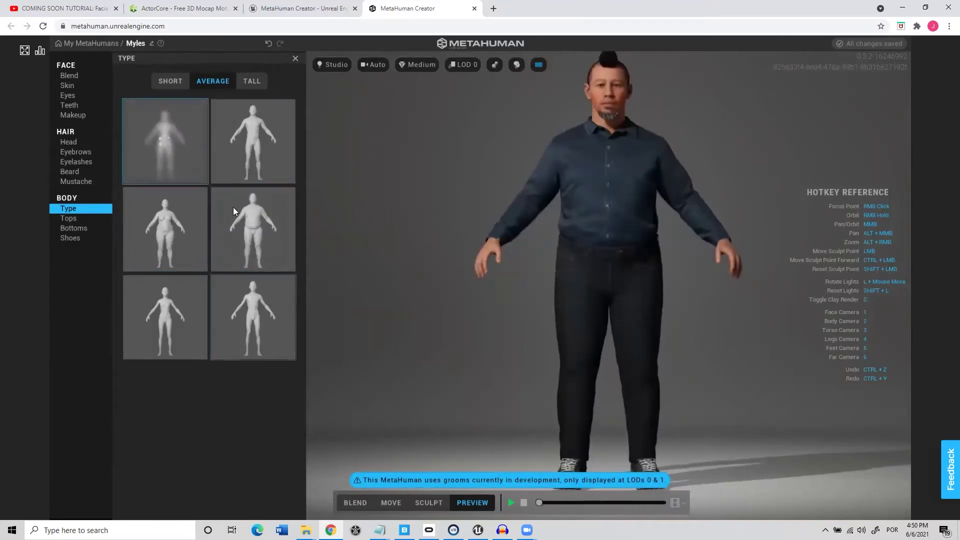
Dress the character in the Sweater top, check its fit, and open the Bottoms options
click(66, 218)
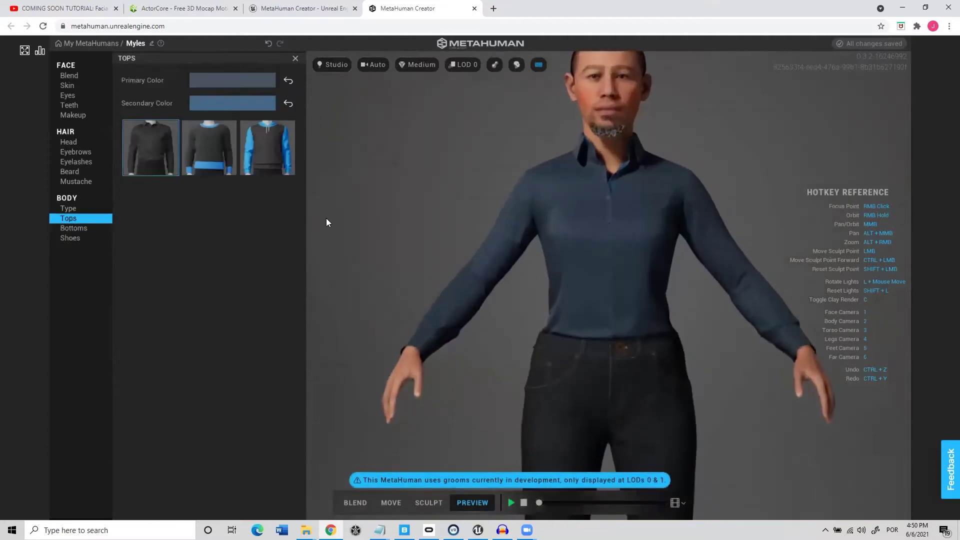
right_drag(409, 255, 435, 236)
click(199, 158)
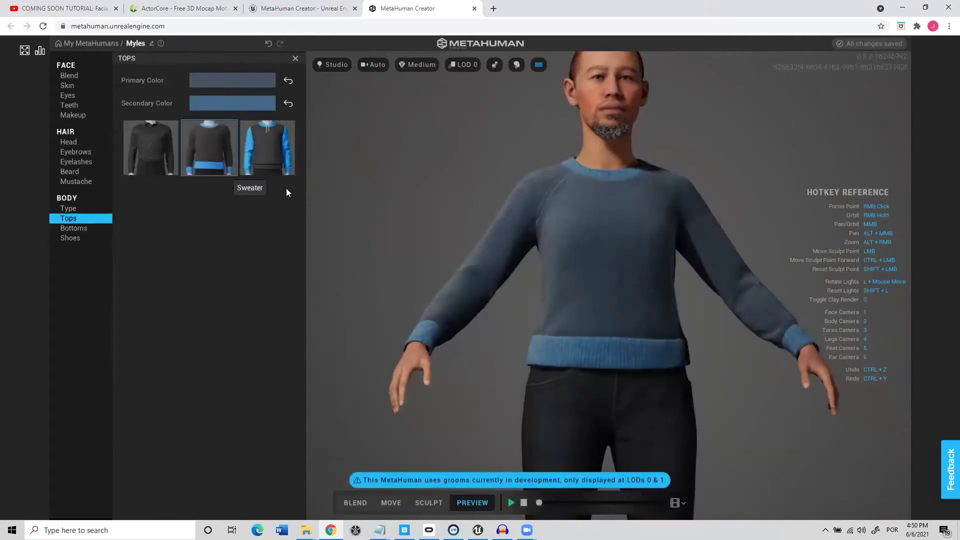
right_drag(652, 285, 615, 286)
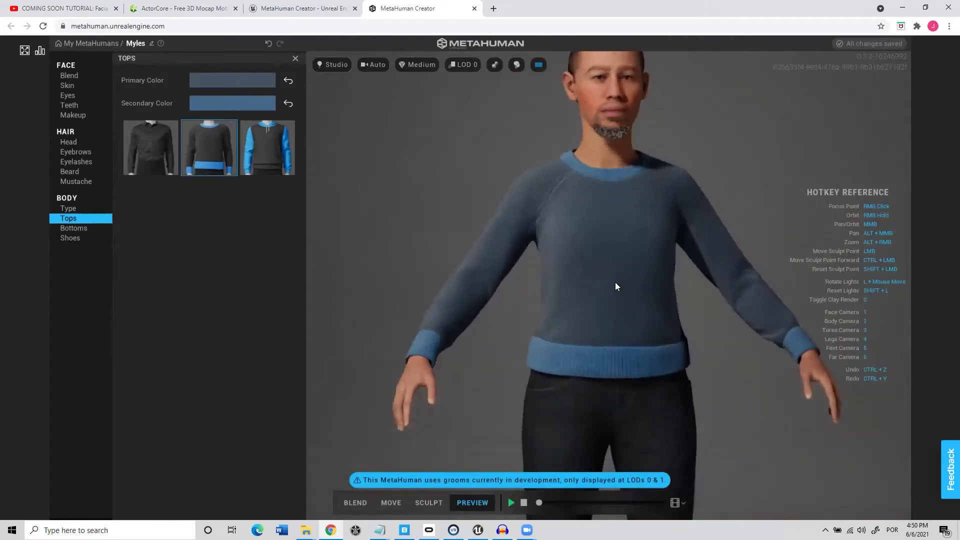
click(76, 231)
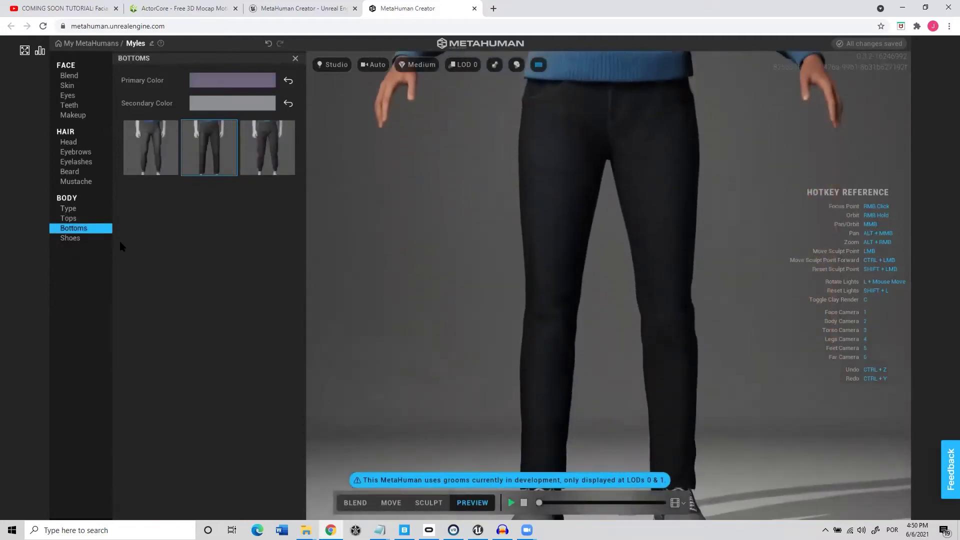
Put the lace-up boots on the character, set their secondary color to turquoise 00FCDC, and check the full outfit
click(87, 239)
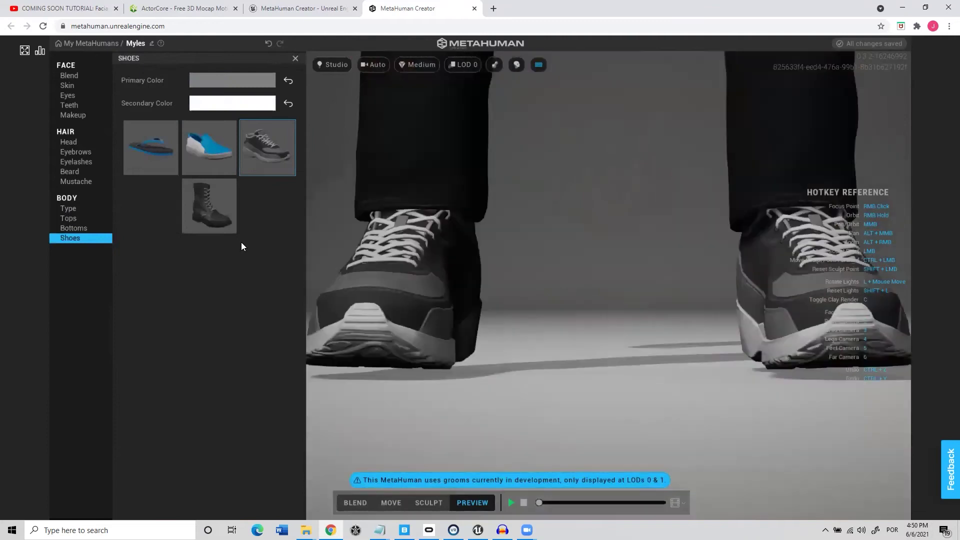
click(213, 213)
click(233, 106)
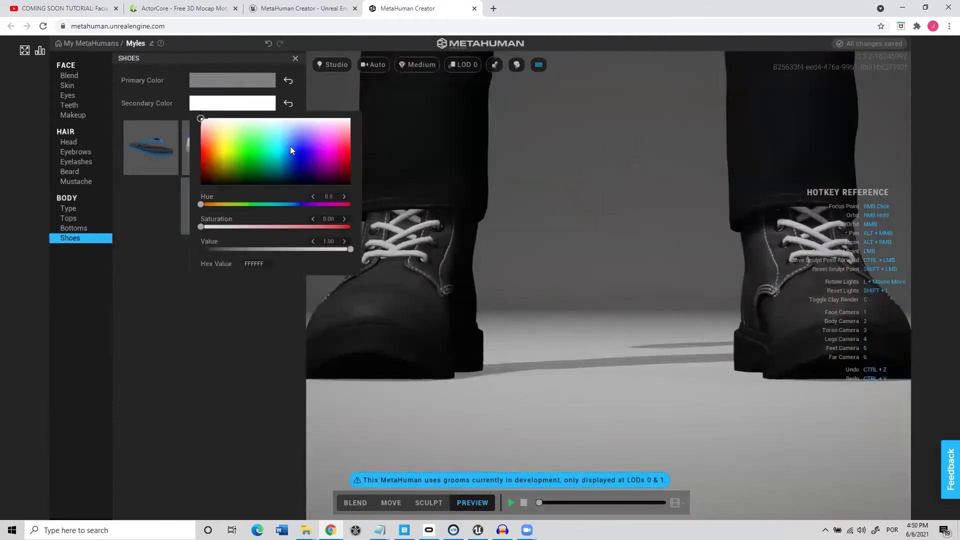
click(272, 152)
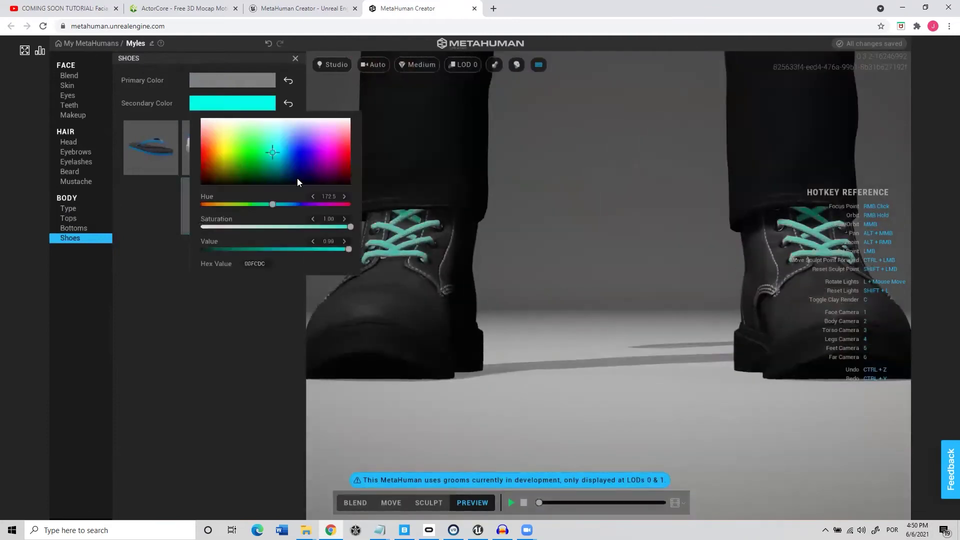
click(158, 327)
scroll(649, 303, up, 2)
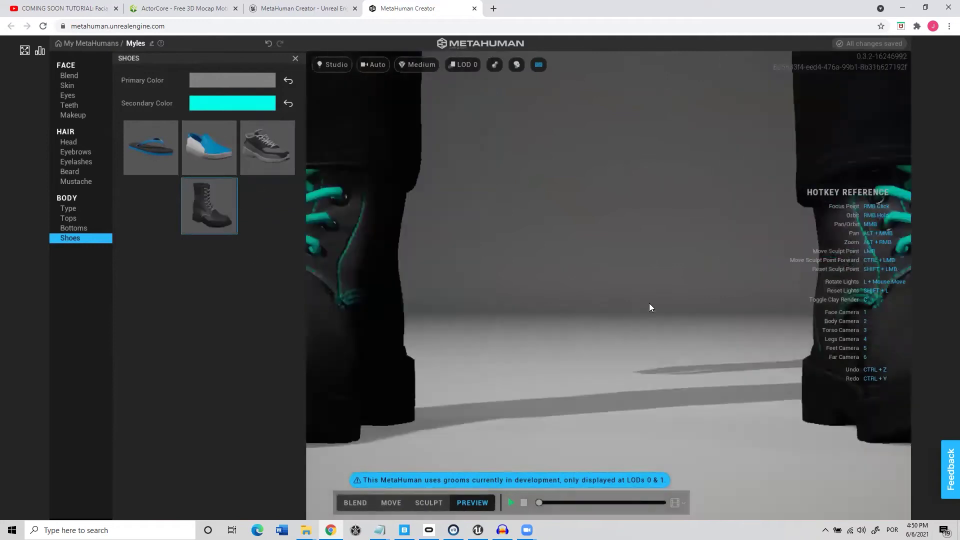
scroll(645, 310, down, 8)
right_drag(640, 311, 642, 202)
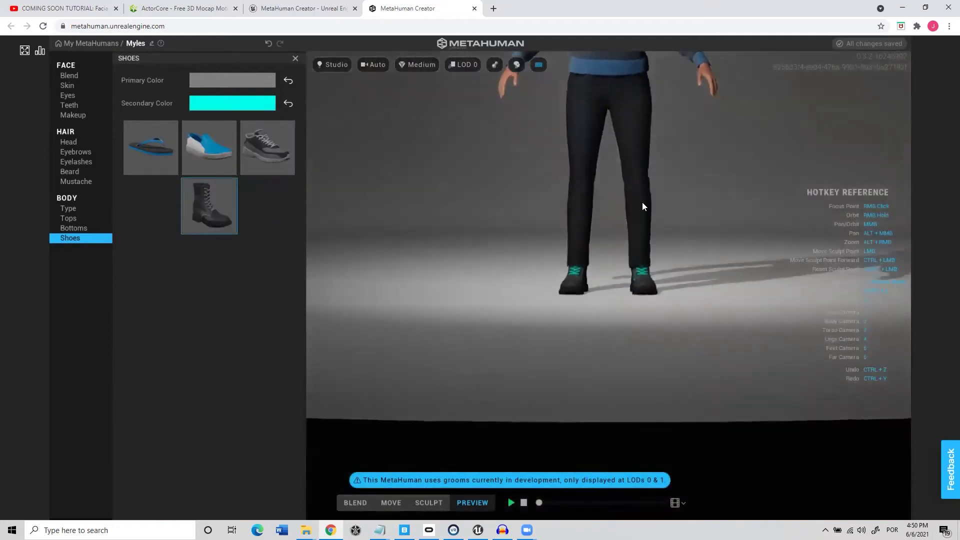
middle_drag(659, 197, 619, 365)
scroll(631, 270, up, 3)
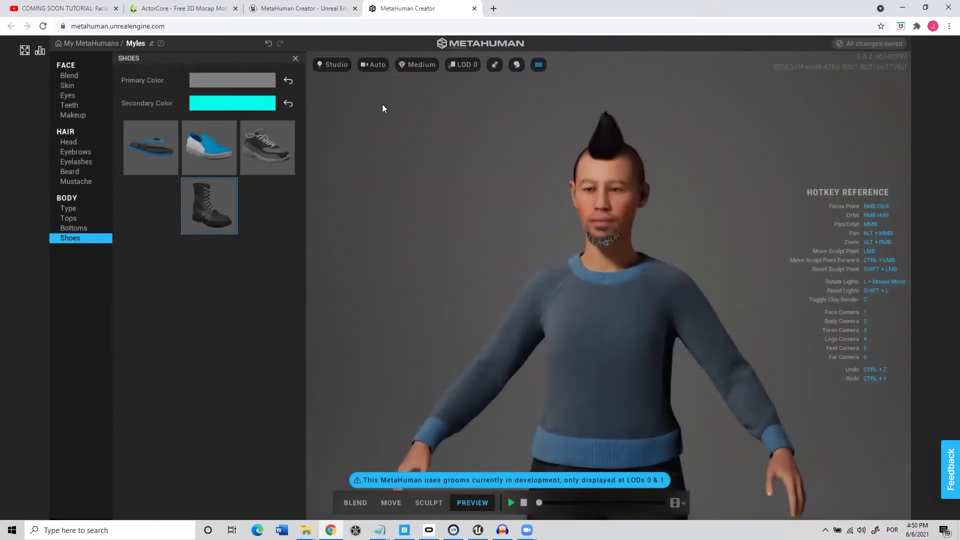
Look through the saved characters in the My MetaHumans gallery at full-screen size
click(25, 50)
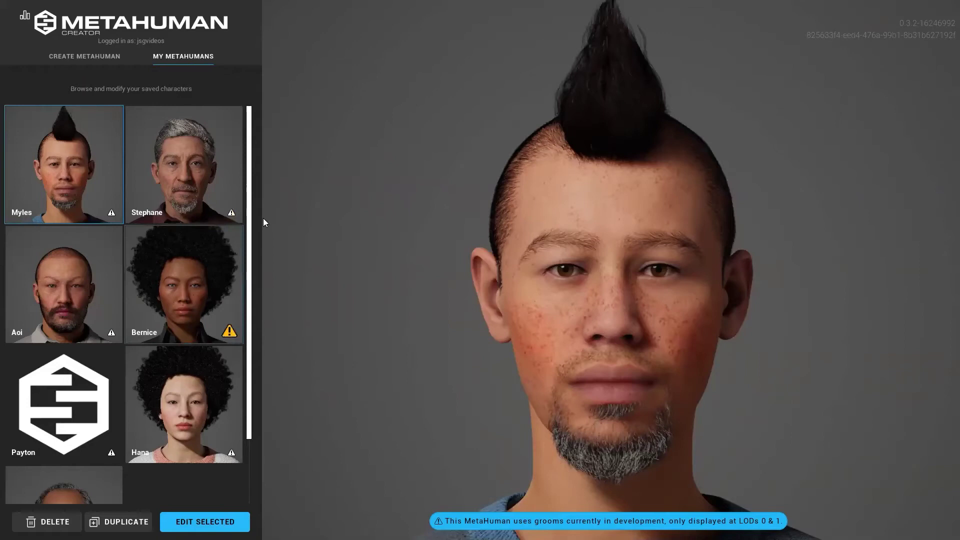
scroll(249, 318, down, 1)
scroll(249, 332, down, 4)
scroll(248, 345, up, 5)
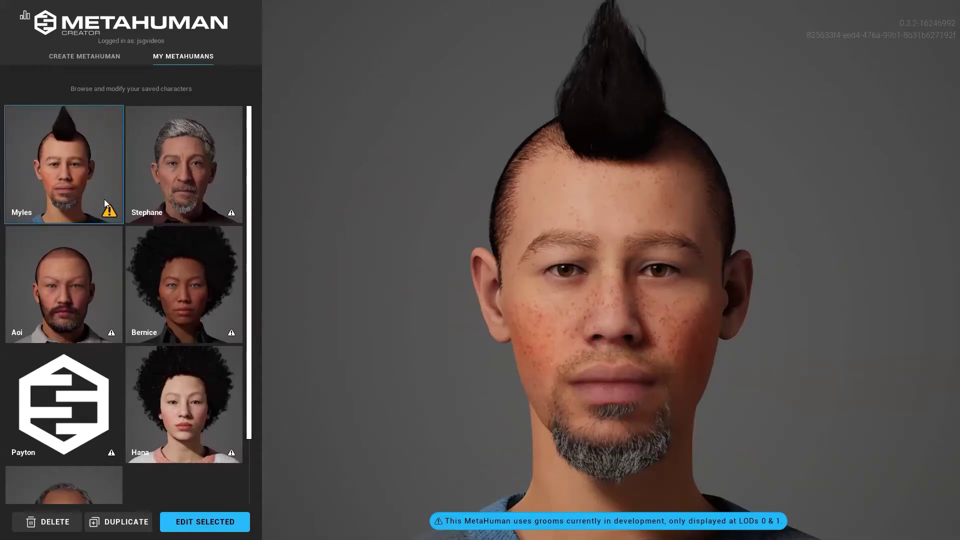
key(Escape)
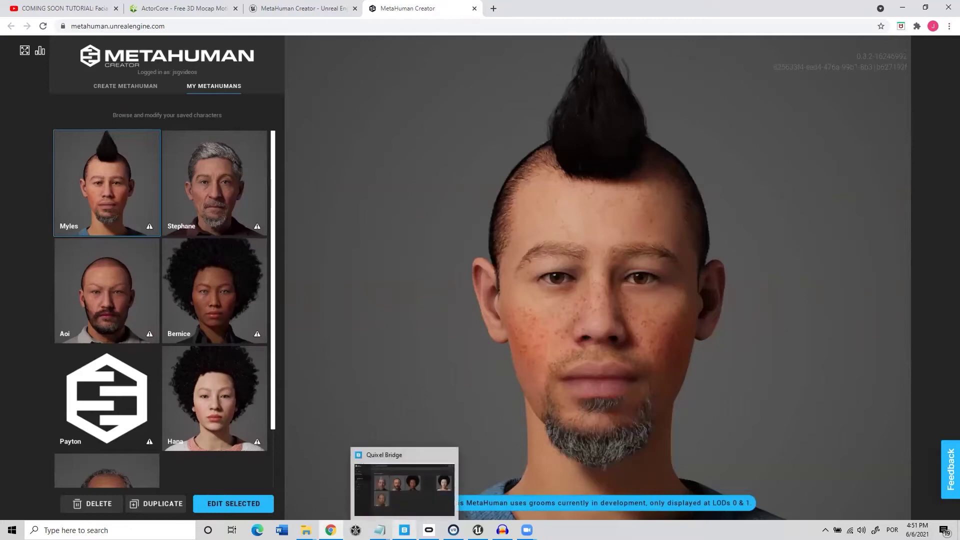
Switch to Quixel Bridge and browse its MetaHuman Presets collection
click(404, 531)
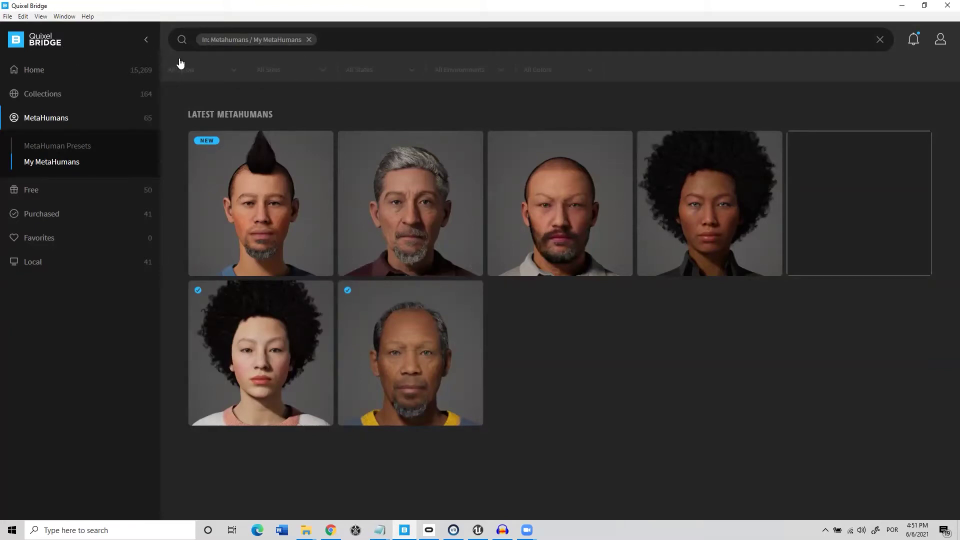
mouse_move(764, 136)
click(66, 119)
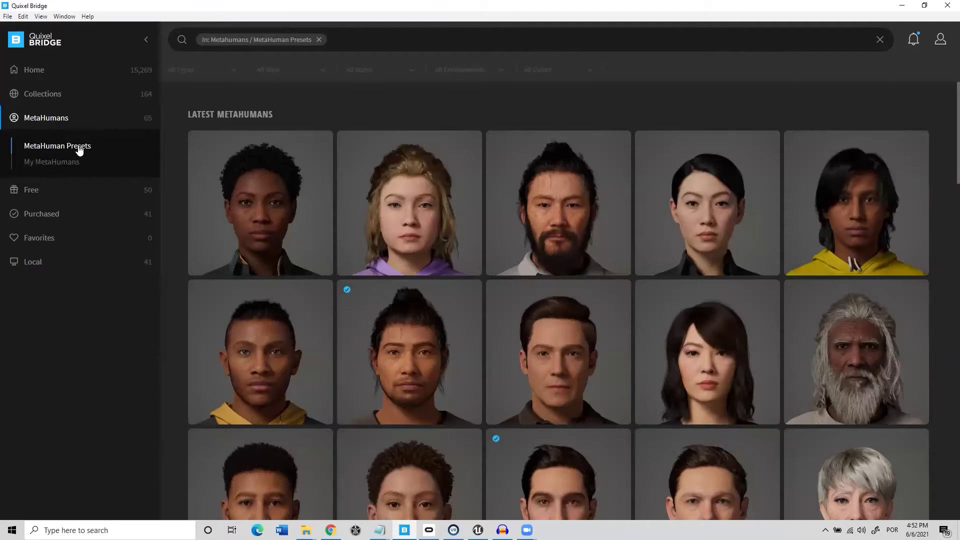
scroll(611, 315, down, 15)
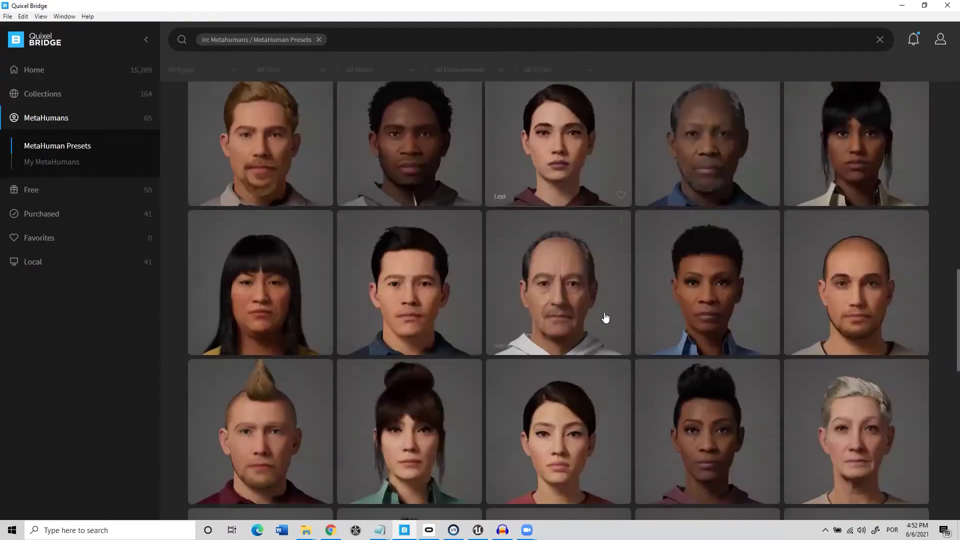
scroll(598, 328, down, 10)
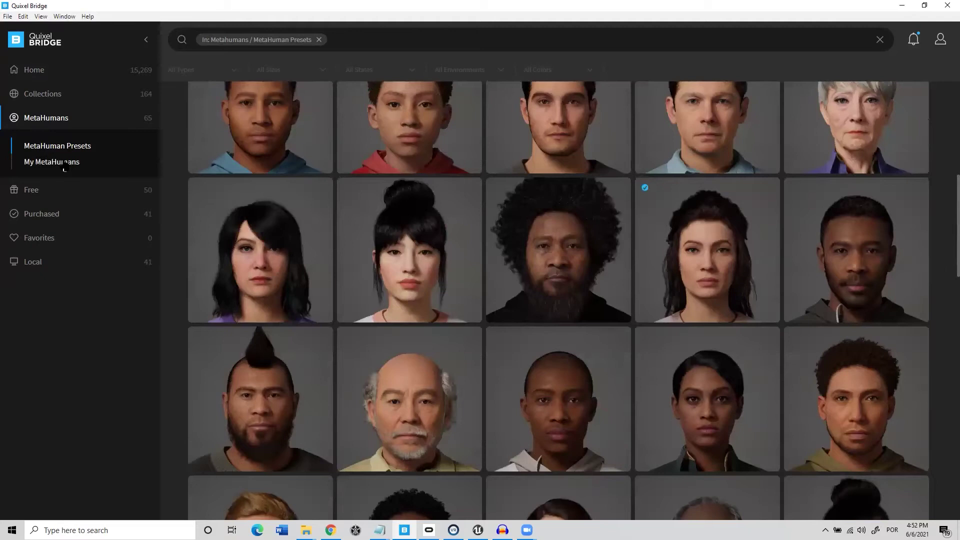
Export the Samuel character from My MetaHumans to Unreal Engine and switch to the TUTORIAL project to check the import
click(51, 162)
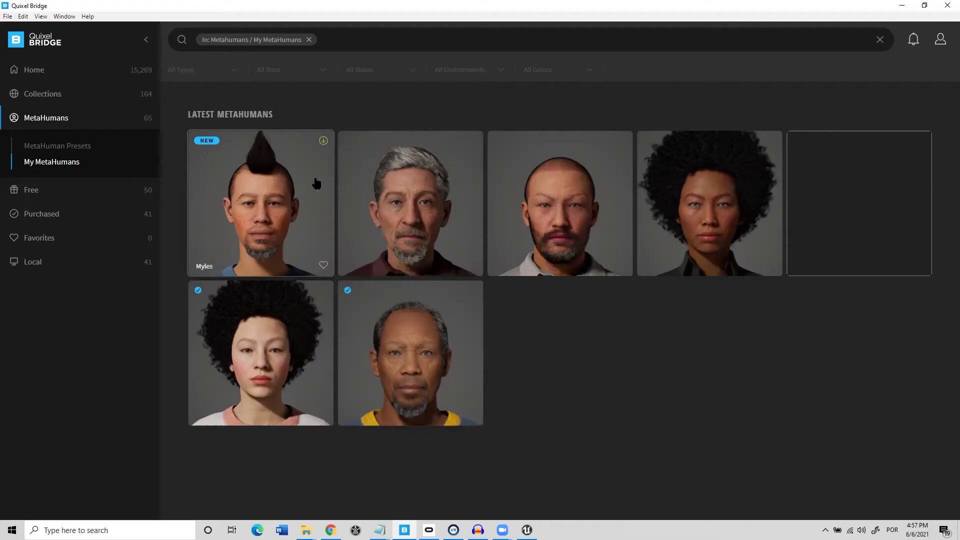
click(473, 291)
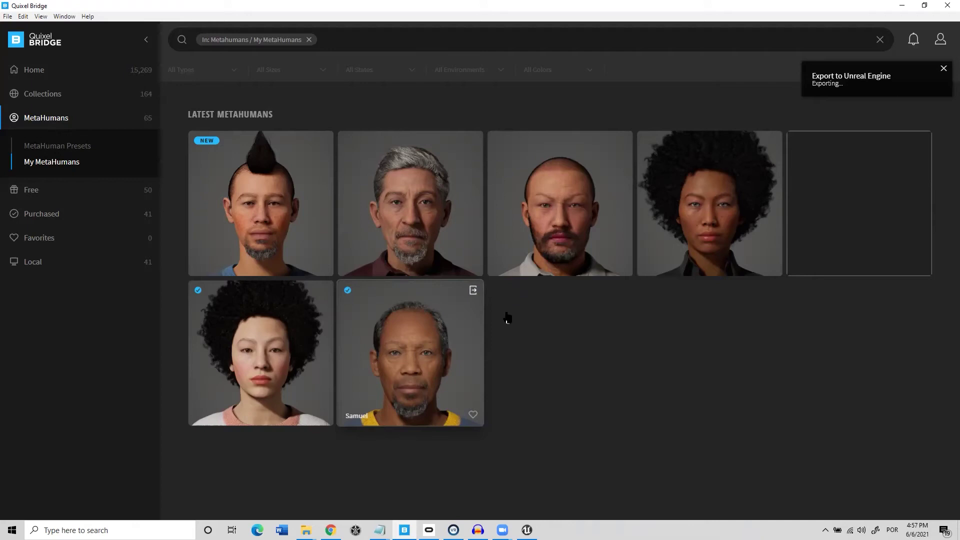
click(527, 530)
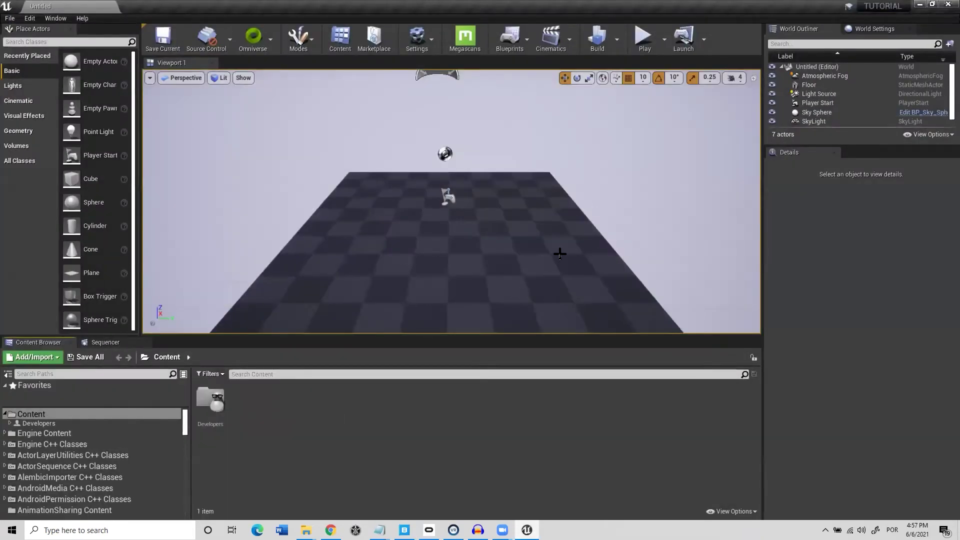
right_drag(600, 265, 600, 266)
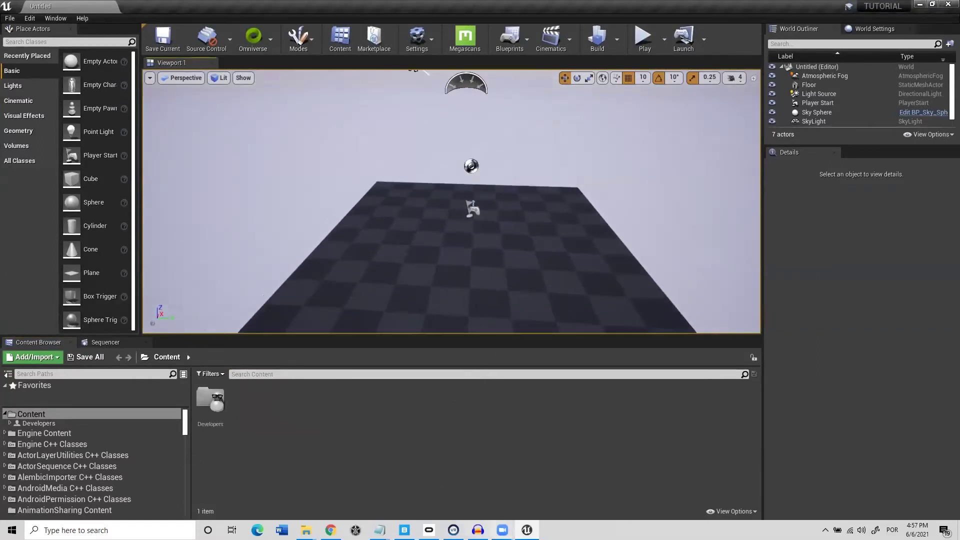
click(529, 529)
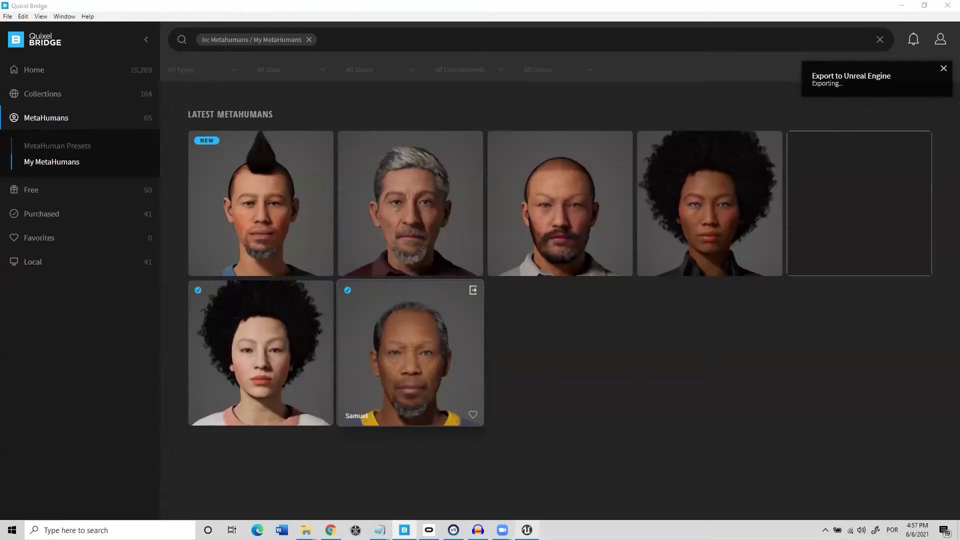
click(527, 530)
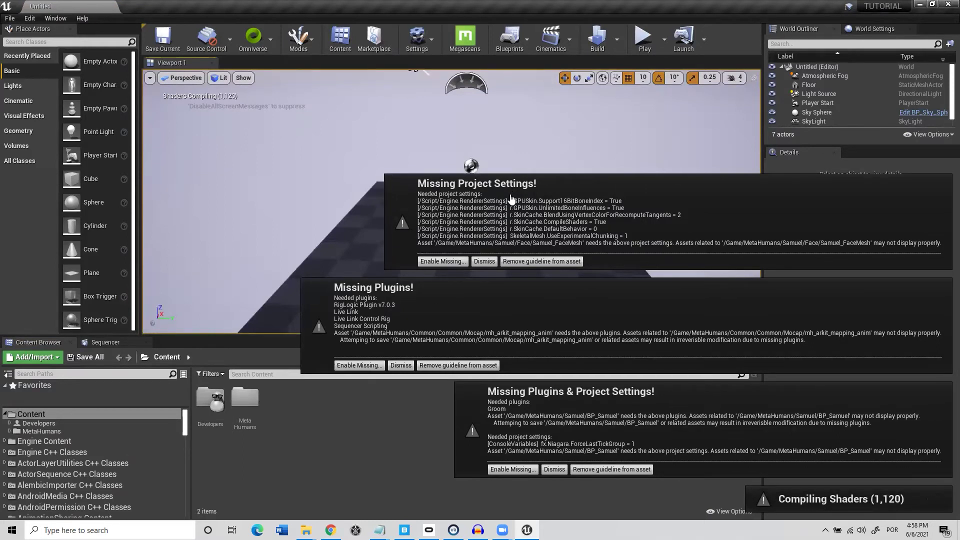
Enable all the missing project settings and plugins required by the imported Samuel assets
click(440, 261)
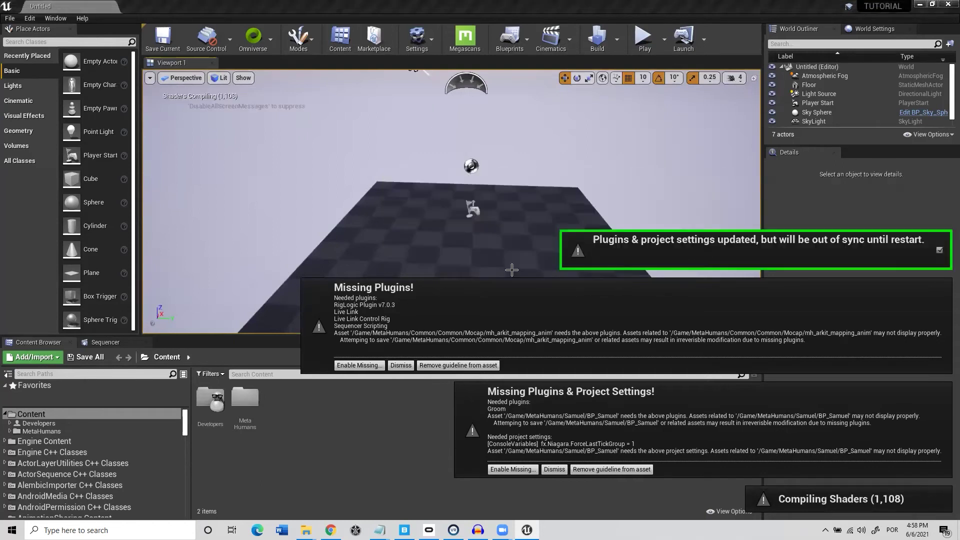
click(359, 365)
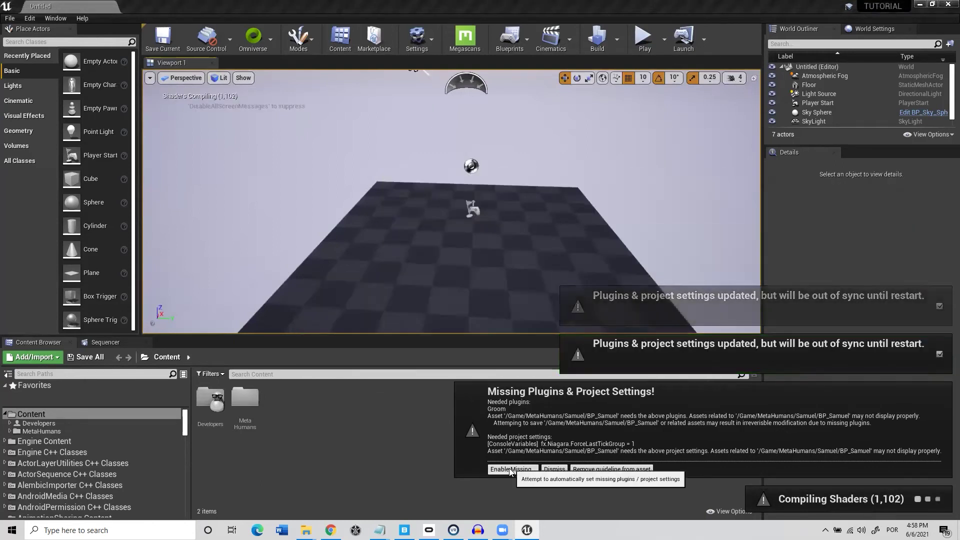
click(513, 469)
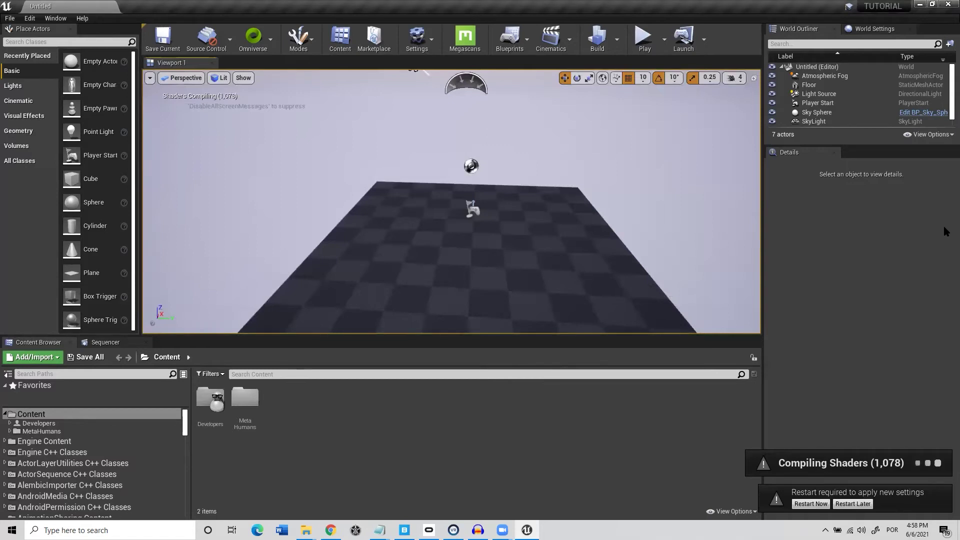
Search the project's plugins for "liveli" and enable the Live Link plugin
click(422, 41)
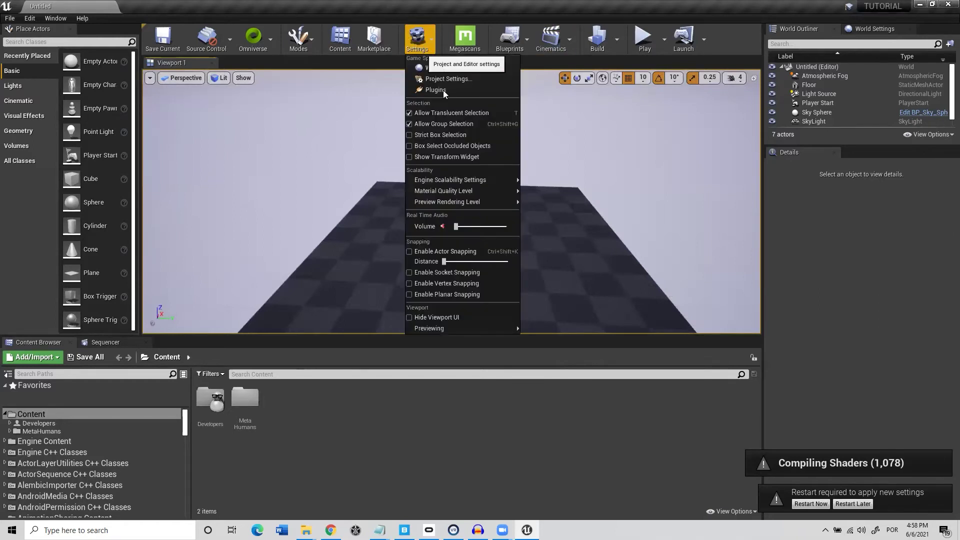
click(443, 90)
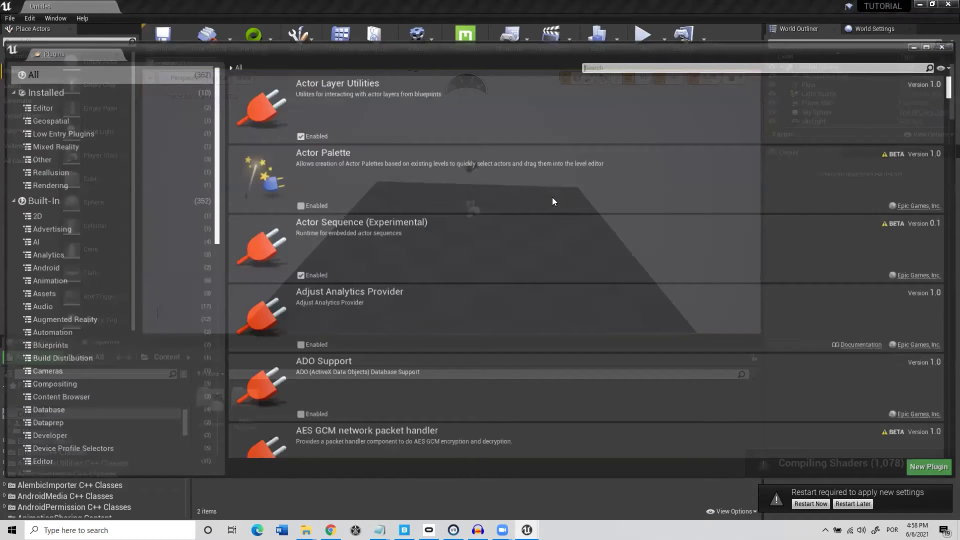
click(619, 70)
text(livelim)
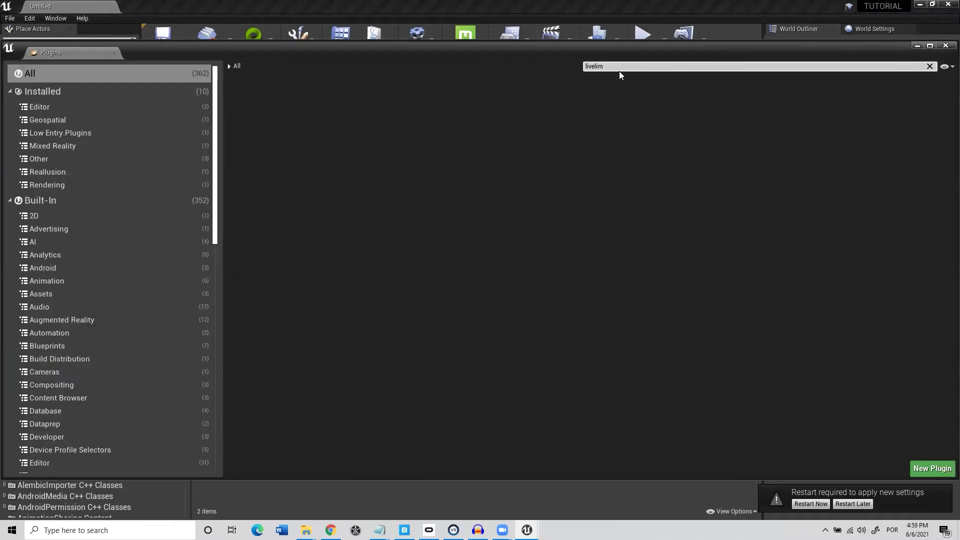
key(BackSpace)
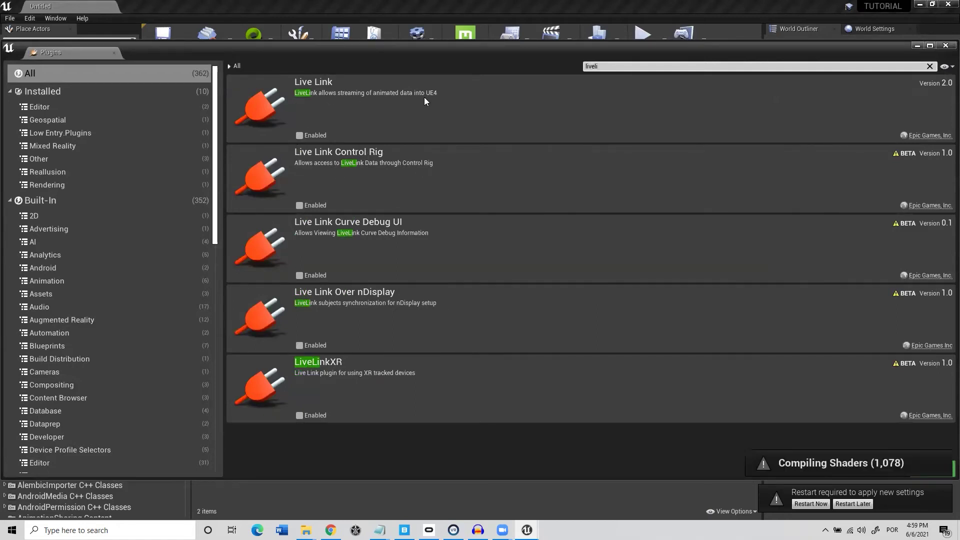
click(300, 135)
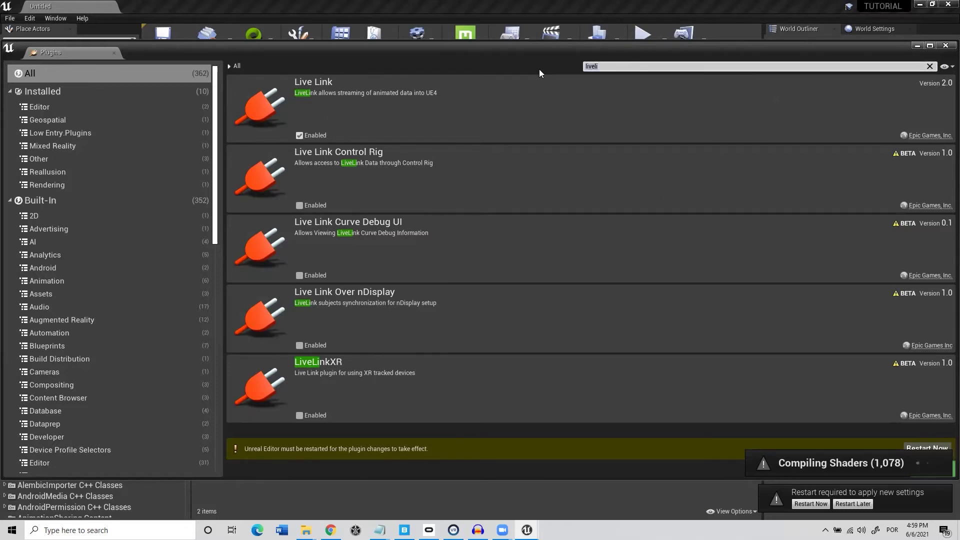
Search the plugins for "arkit" and enable Apple ARKit Face Support
text(ar)
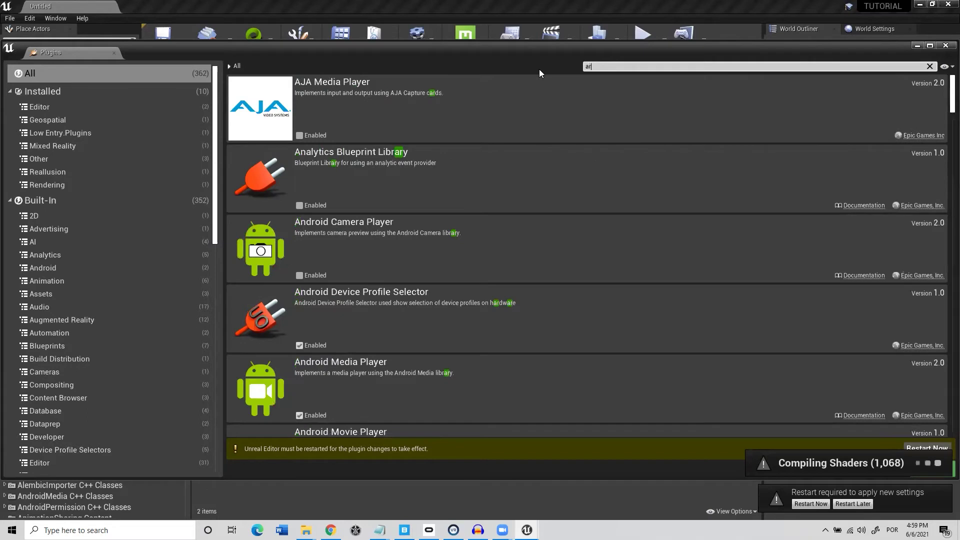
text(kit)
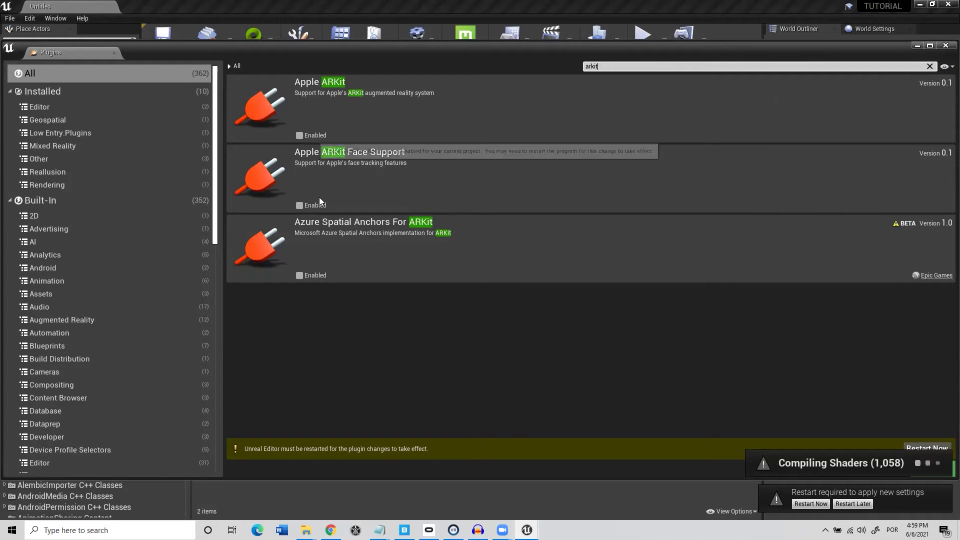
click(299, 206)
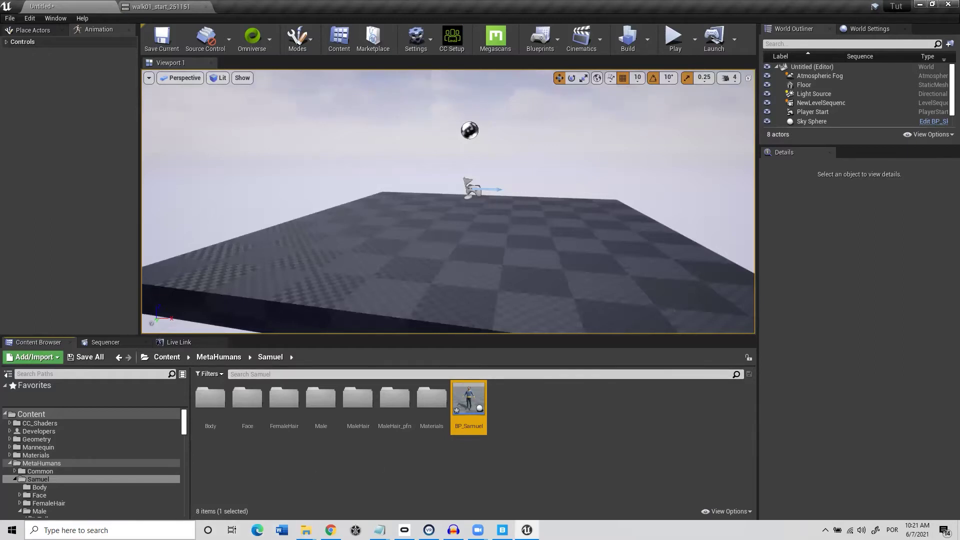
Enter ipconfig in a Command Prompt, close it, and show the Live Link sources in Unreal Engine
click(153, 530)
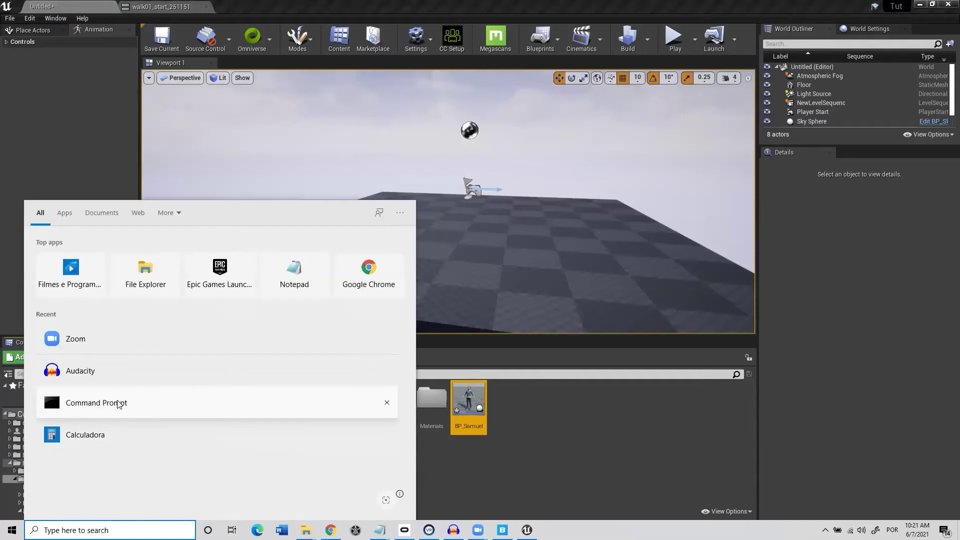
click(118, 401)
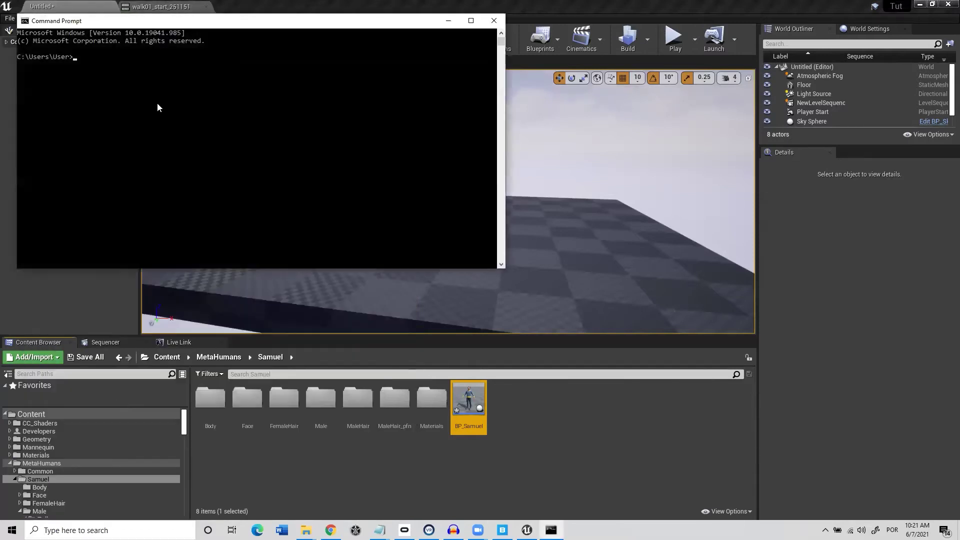
text(ipconfig)
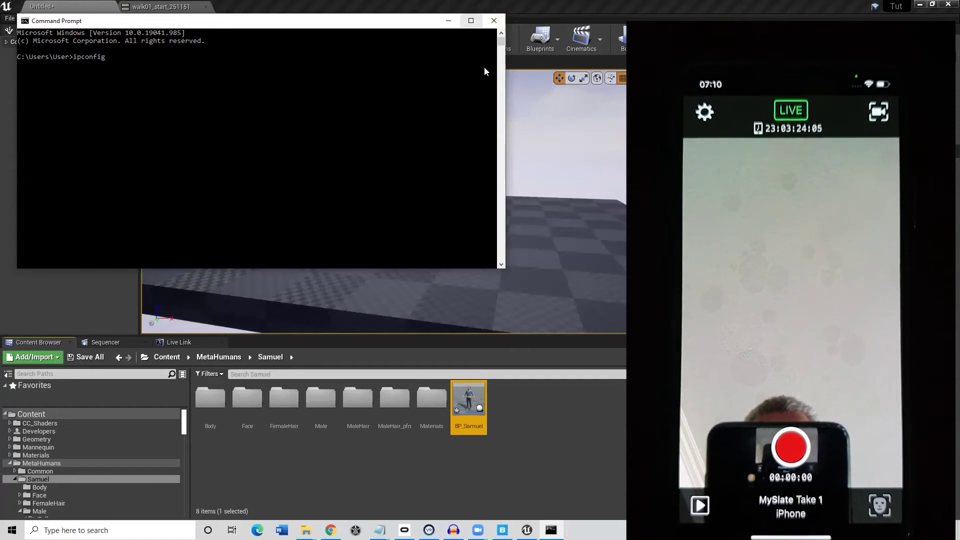
click(492, 22)
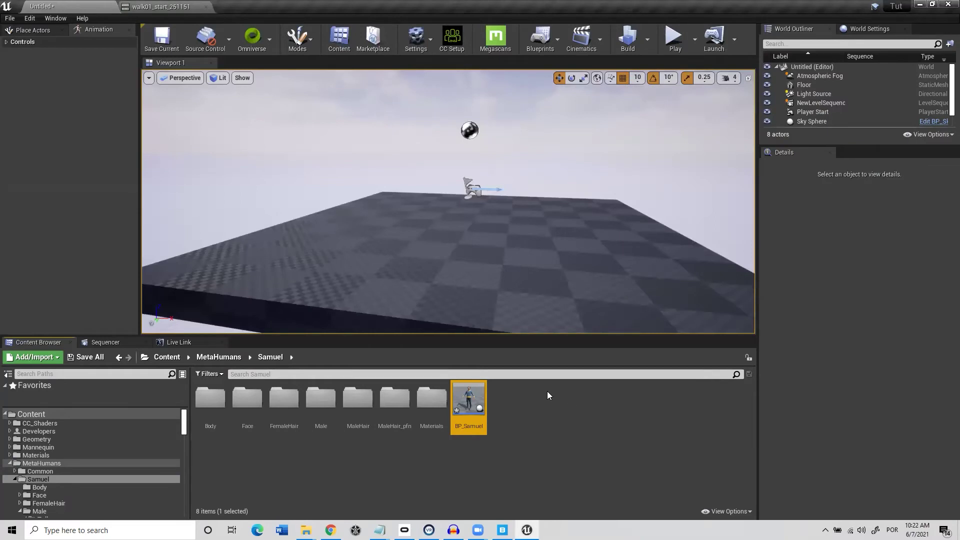
click(200, 343)
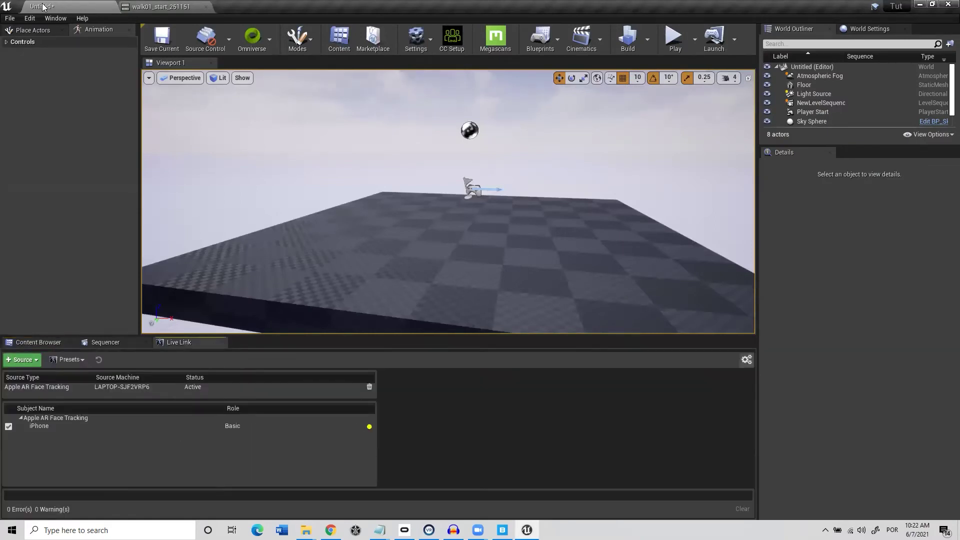
click(56, 19)
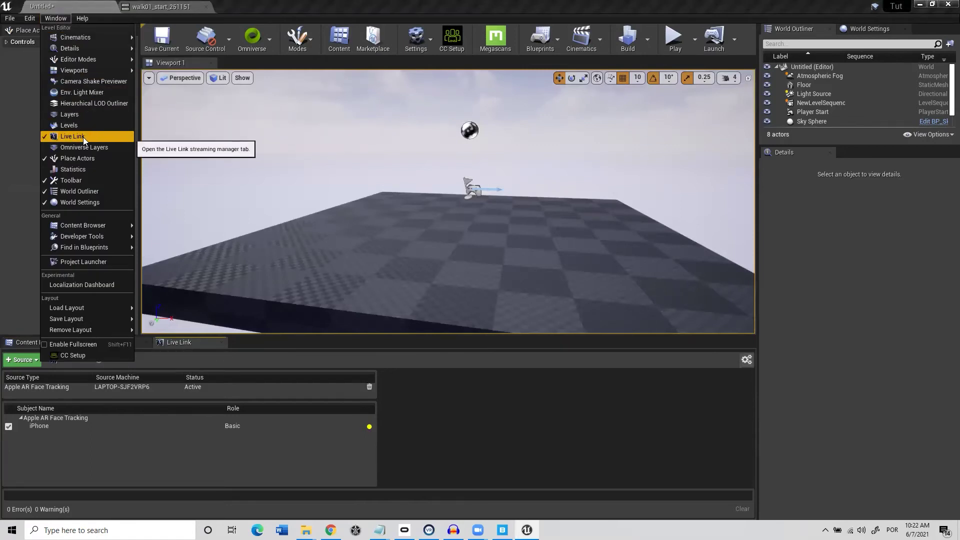
click(469, 409)
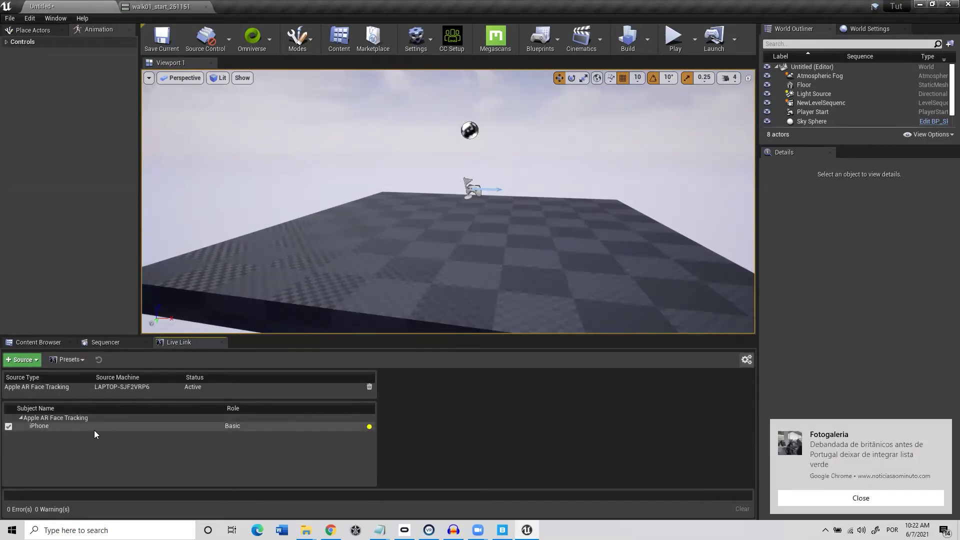
click(940, 426)
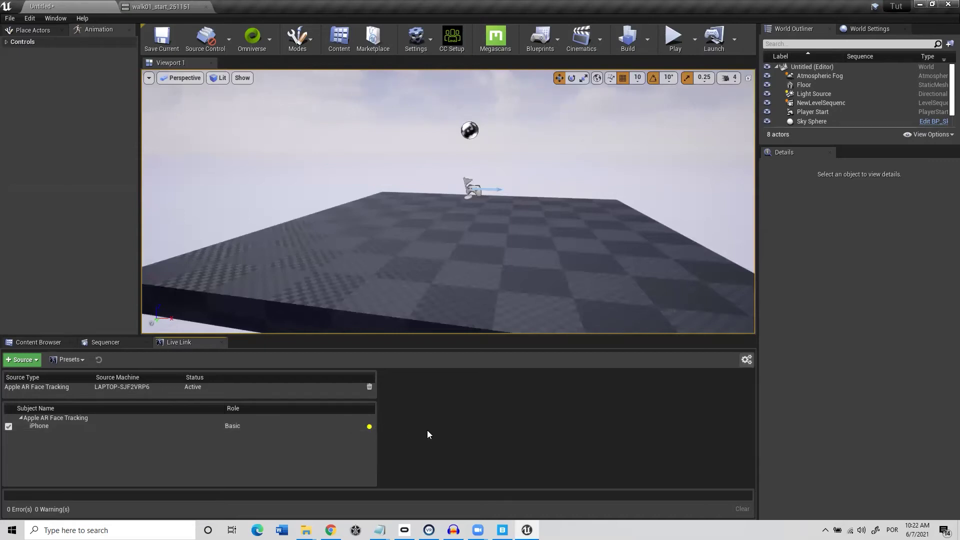
Open the BP_Samuel blueprint from the Samuel folder, show its 3D viewport, and inspect the Body and Face components
click(44, 343)
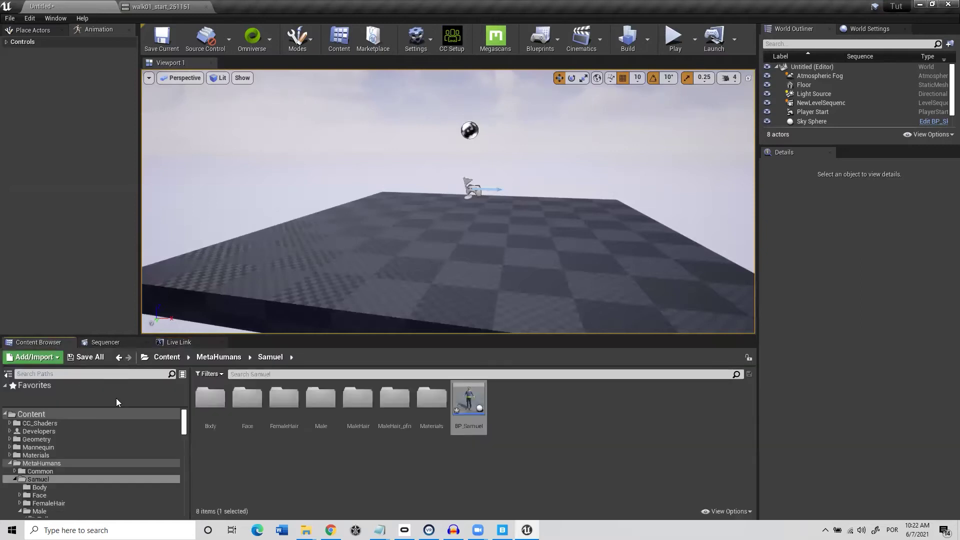
double_click(469, 400)
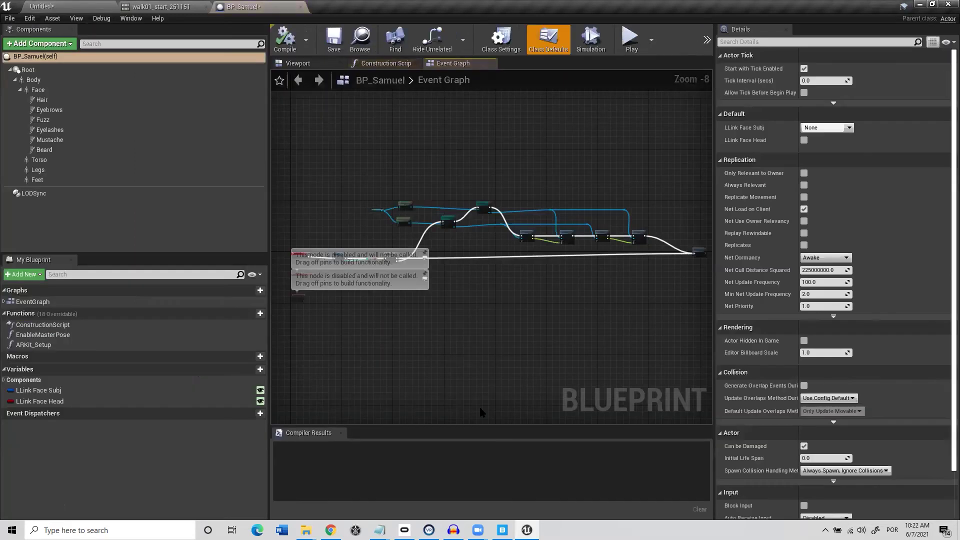
click(303, 63)
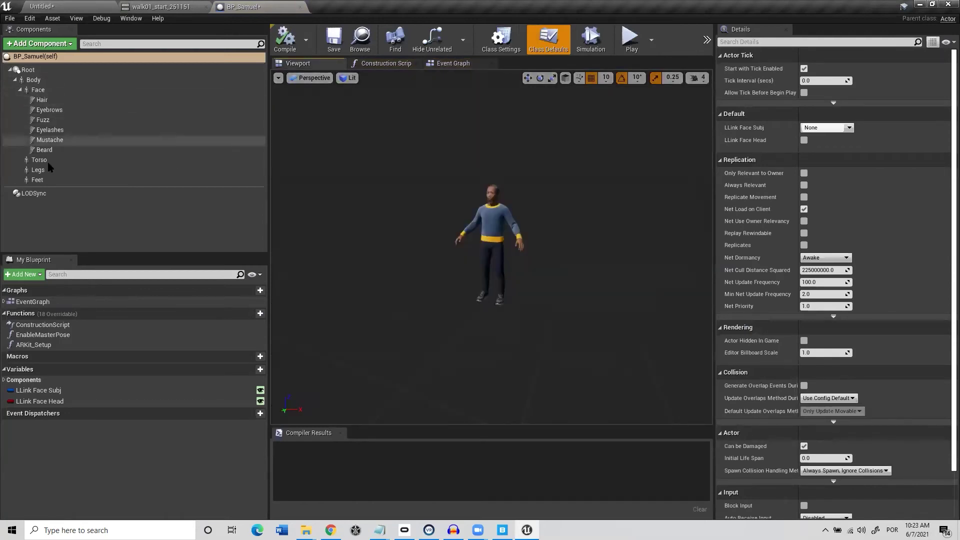
click(33, 80)
click(43, 90)
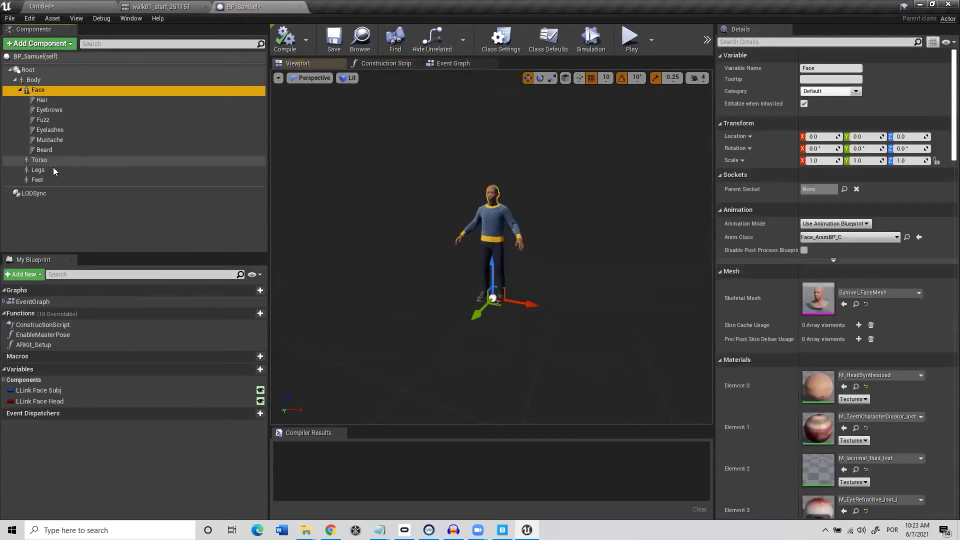
click(33, 80)
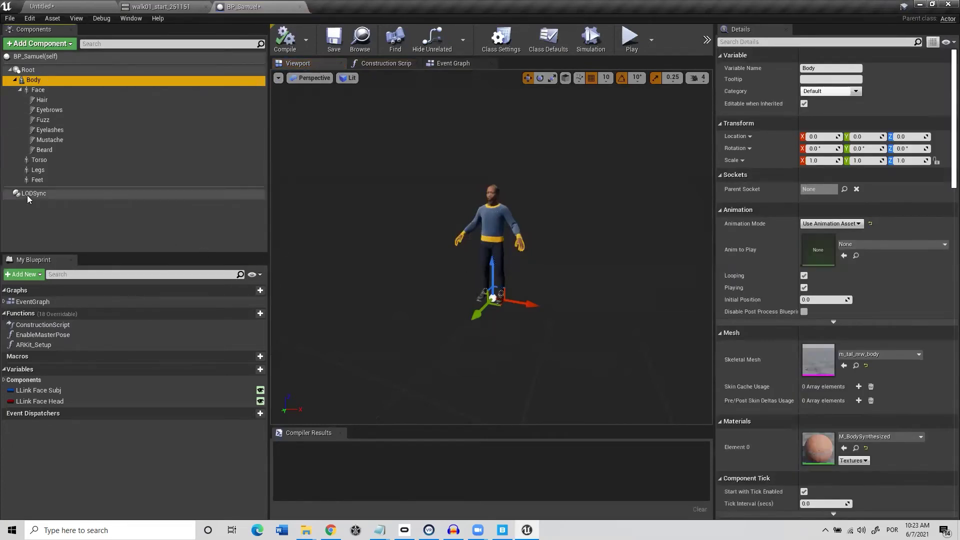
Set the Forced LOD of the LODSync component to -1
click(42, 193)
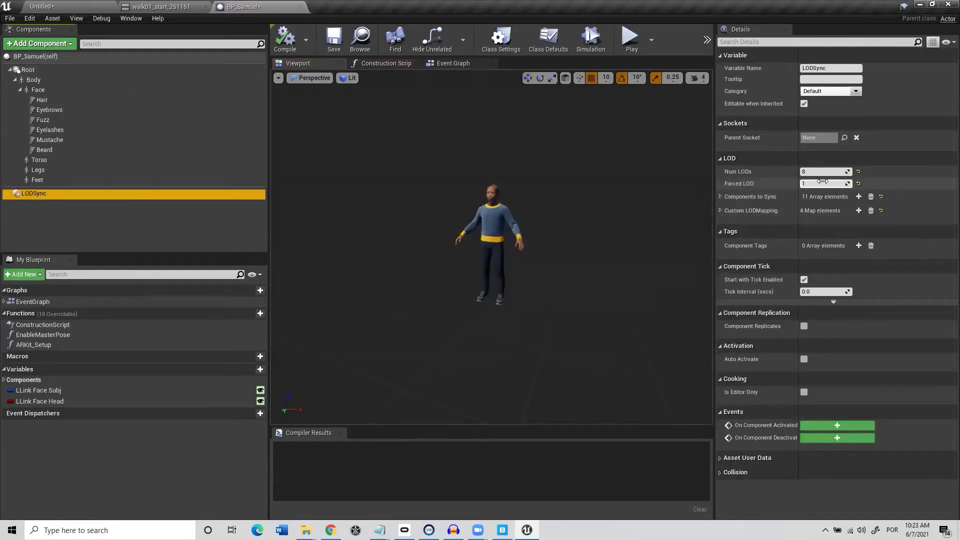
click(807, 184)
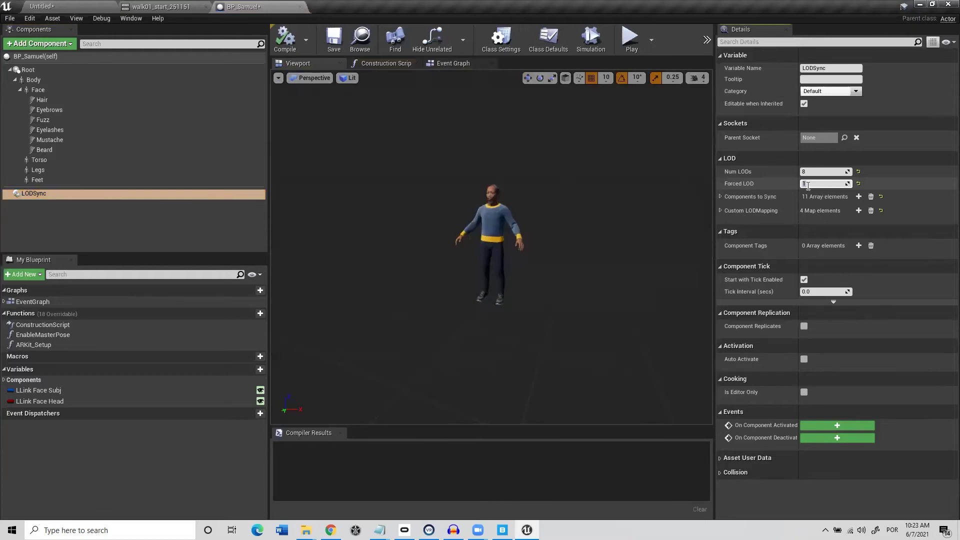
text(-1)
key(Return)
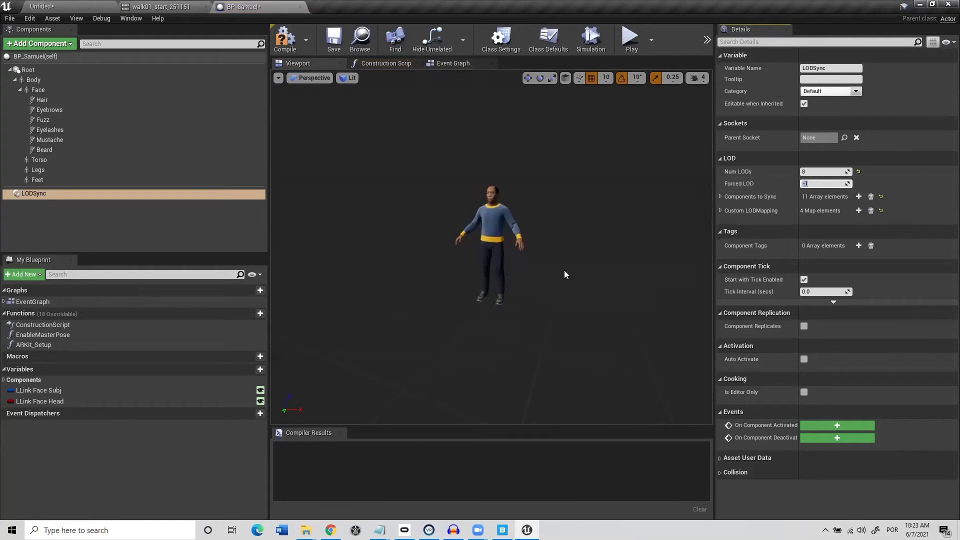
Examine how the character's hair and facial detail change between close and distant views
scroll(565, 275, up, 6)
scroll(582, 224, up, 5)
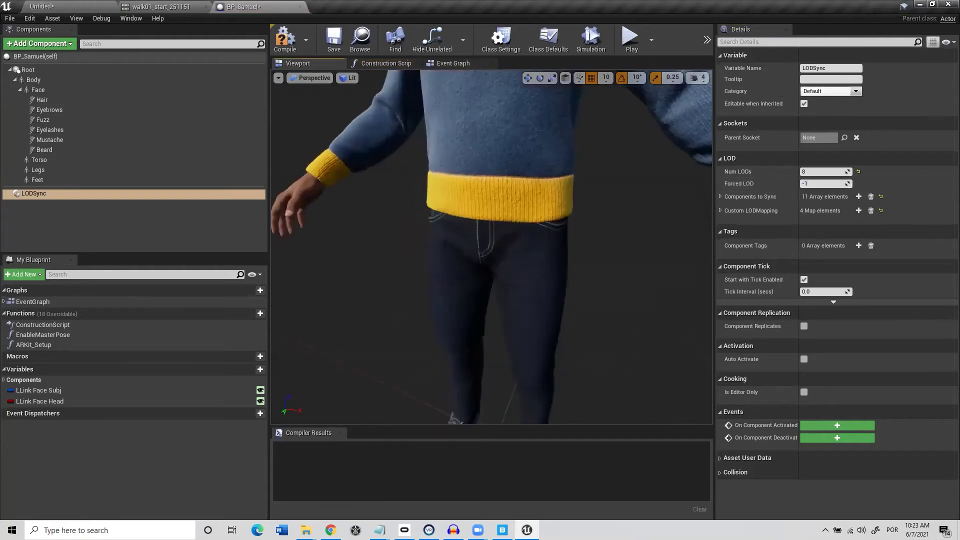
right_drag(582, 224, 569, 195)
scroll(567, 206, down, 6)
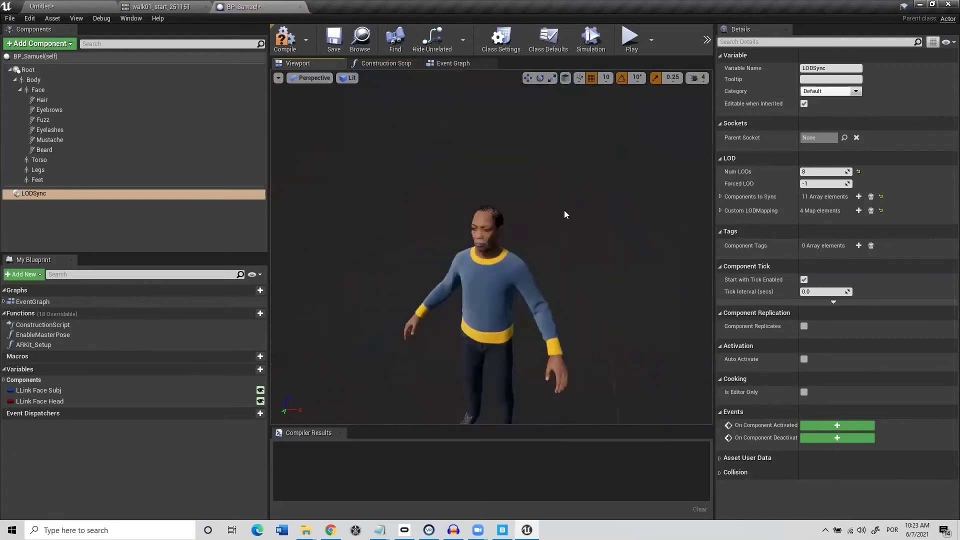
scroll(564, 210, down, 3)
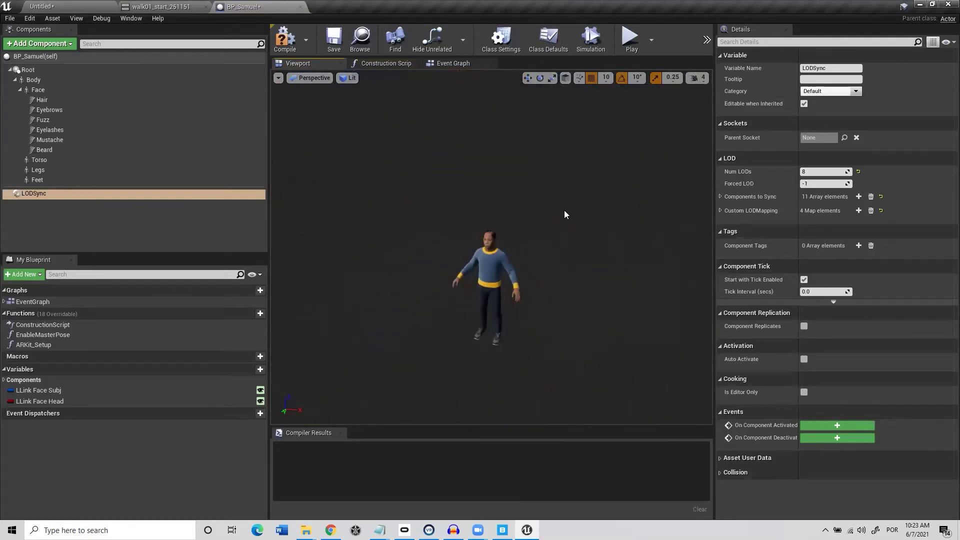
scroll(509, 239, up, 2)
scroll(504, 250, up, 2)
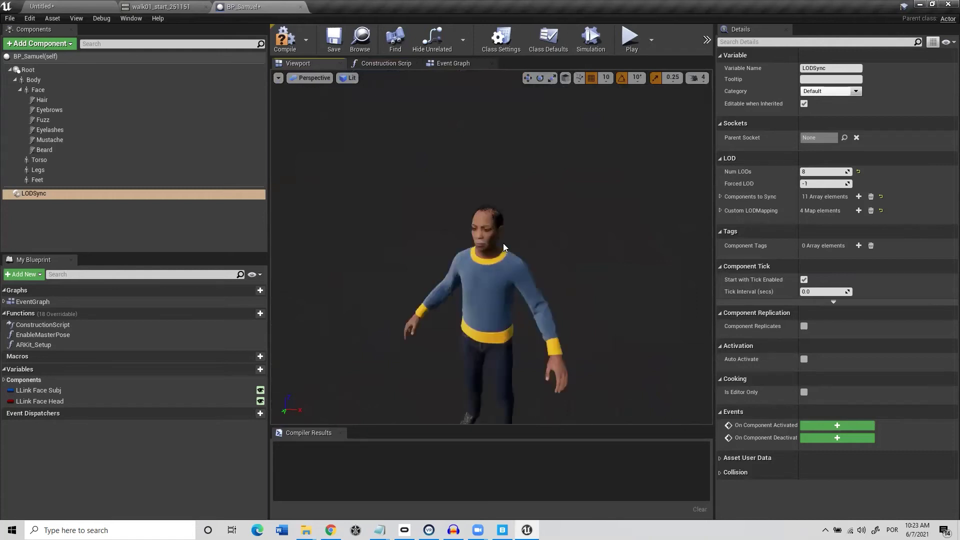
scroll(498, 249, up, 5)
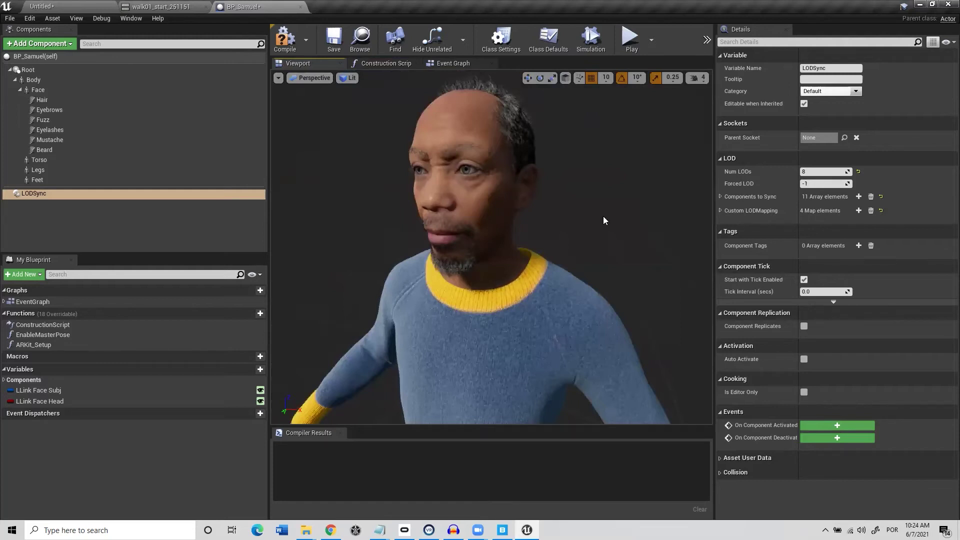
Set LODSync's Forced LOD to 1, check the character near and far, and compile the blueprint
click(821, 185)
text(1)
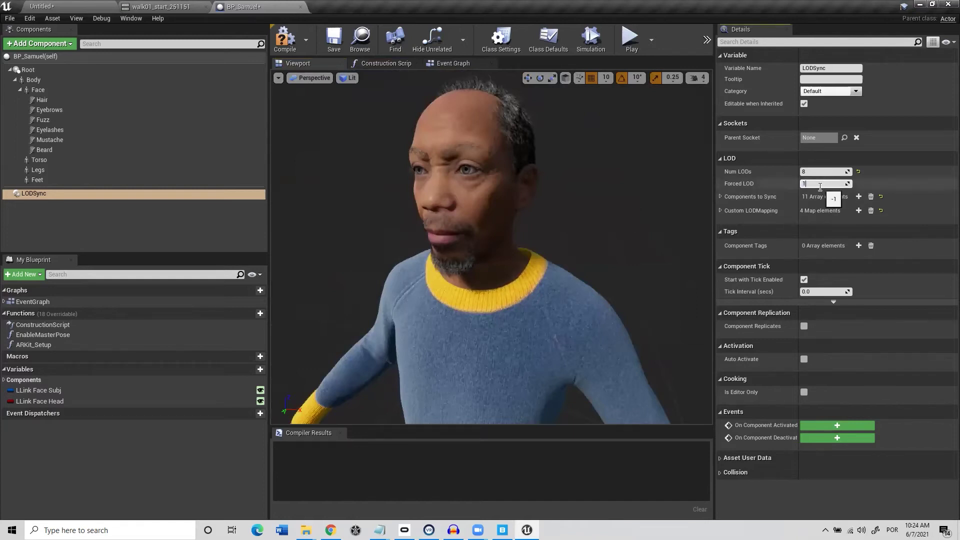
key(Return)
scroll(558, 242, down, 6)
scroll(559, 242, up, 6)
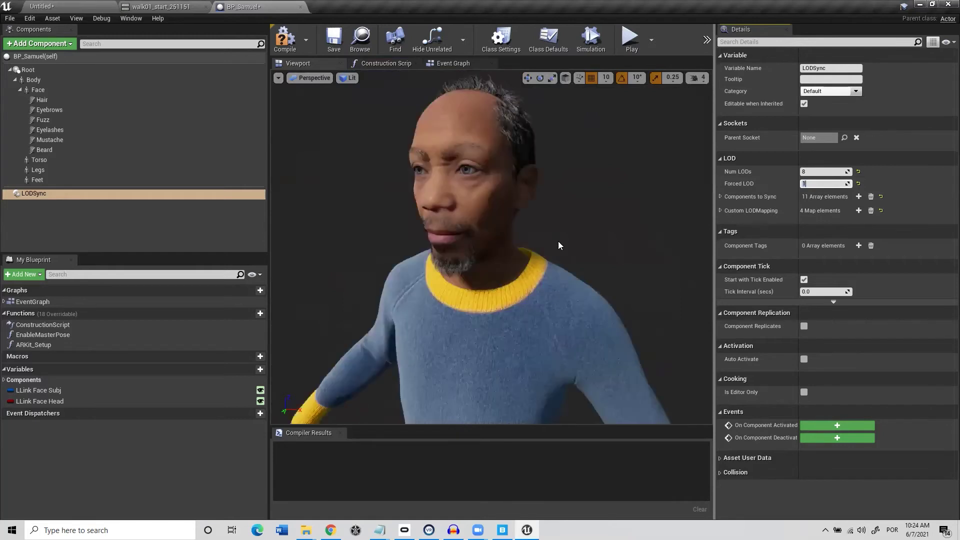
scroll(559, 242, down, 6)
scroll(559, 242, up, 6)
key(F7)
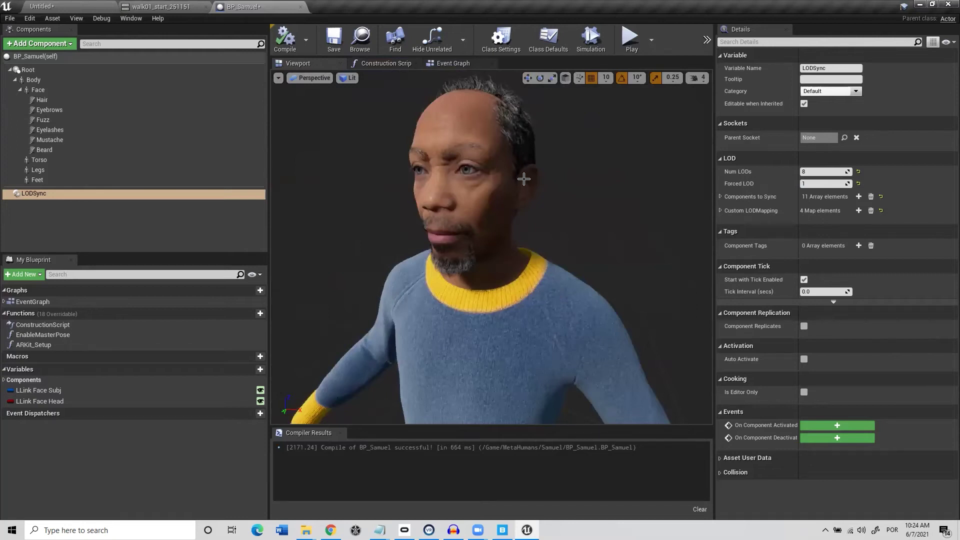
Open the Samuel_FaceMesh skeletal mesh from the Face component and switch to its animation blueprint
click(49, 88)
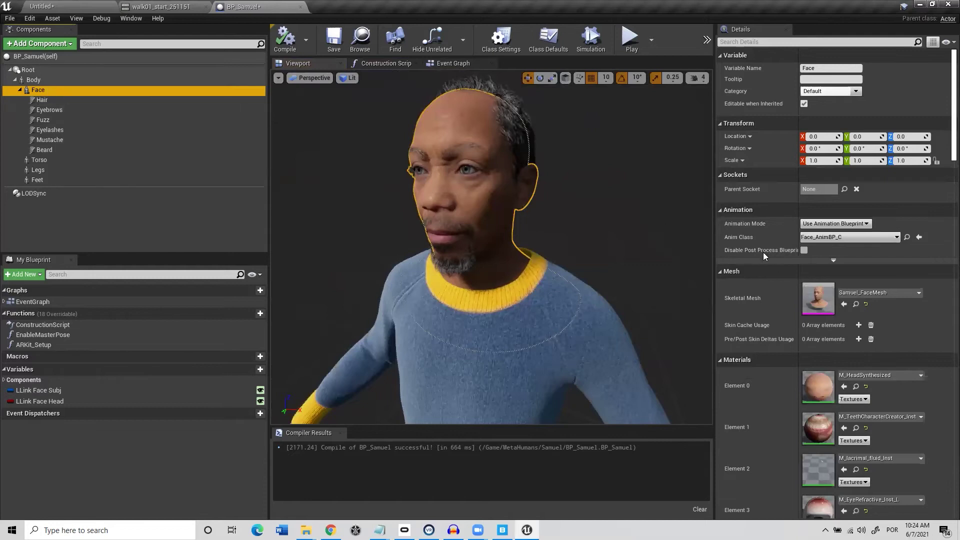
double_click(827, 297)
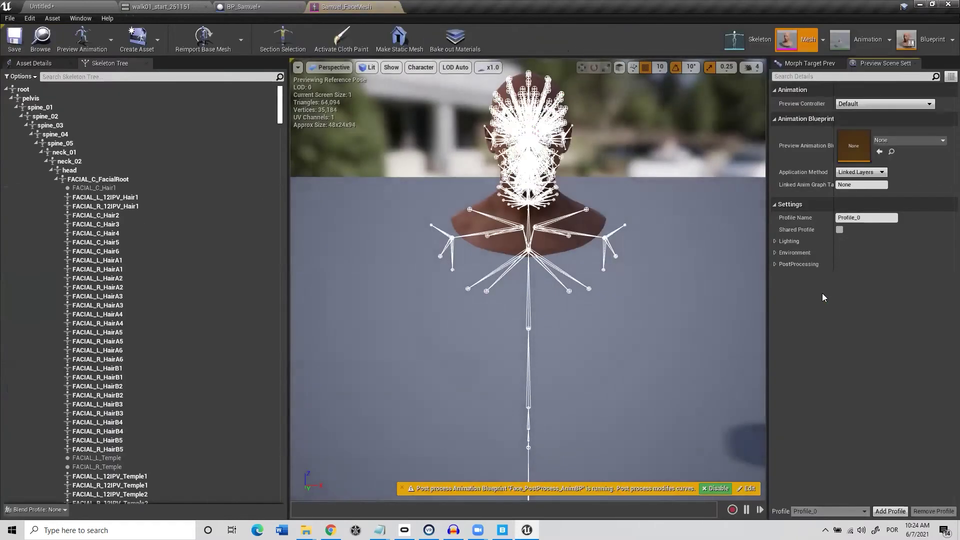
click(907, 40)
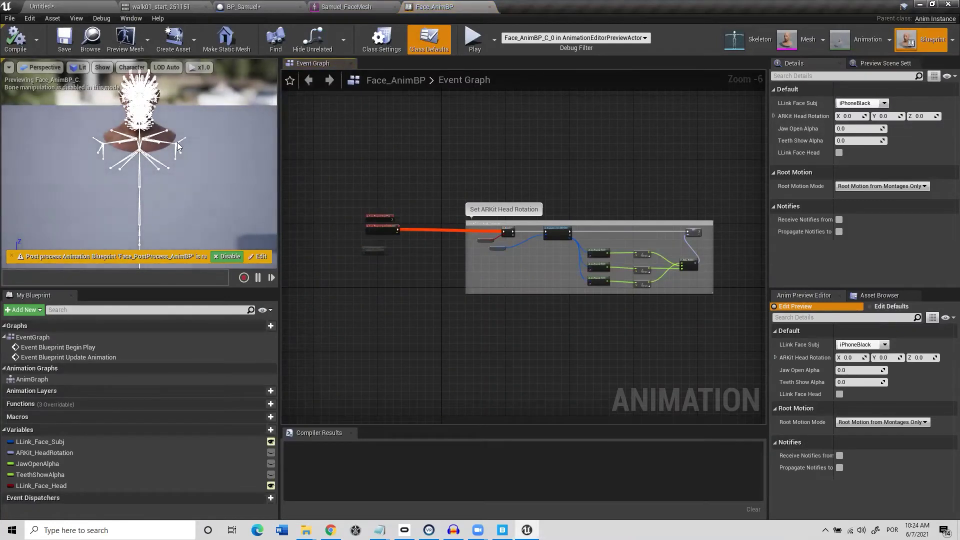
Limit bone drawing in the face preview to Selected Only
drag(201, 146, 201, 158)
middle_drag(201, 157, 201, 159)
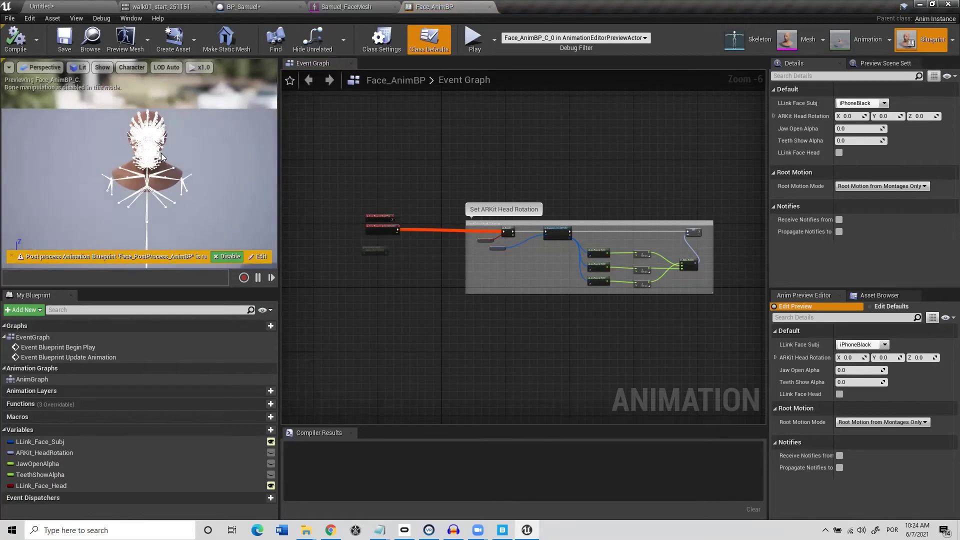
click(134, 67)
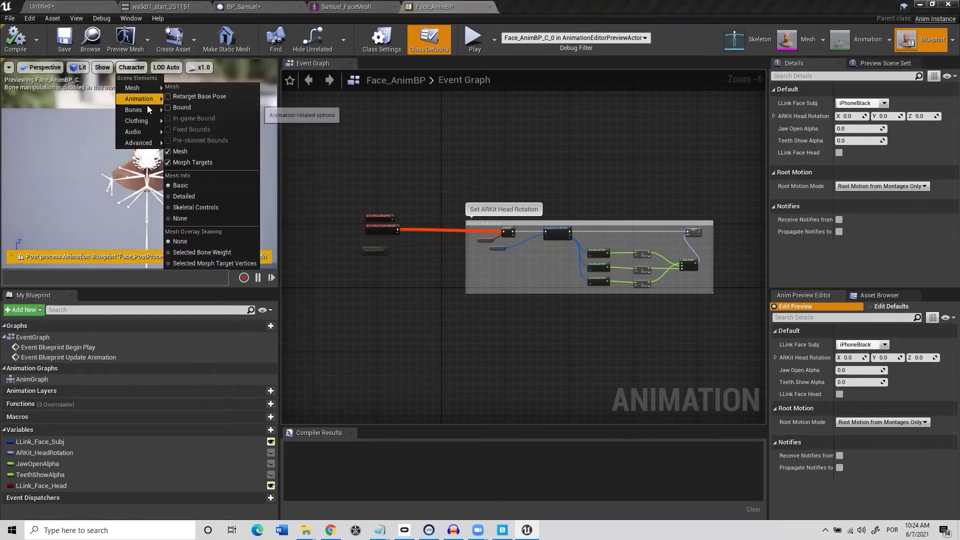
mouse_move(147, 110)
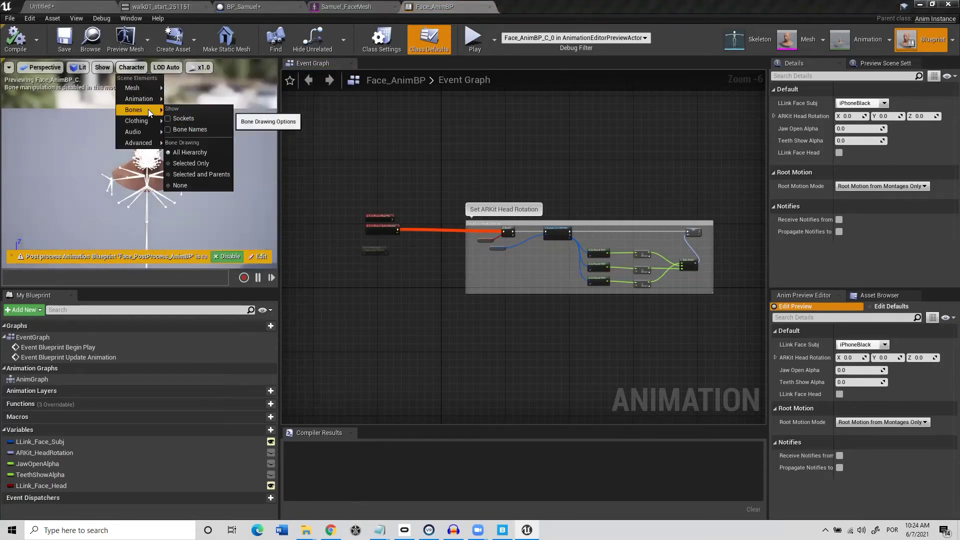
click(195, 163)
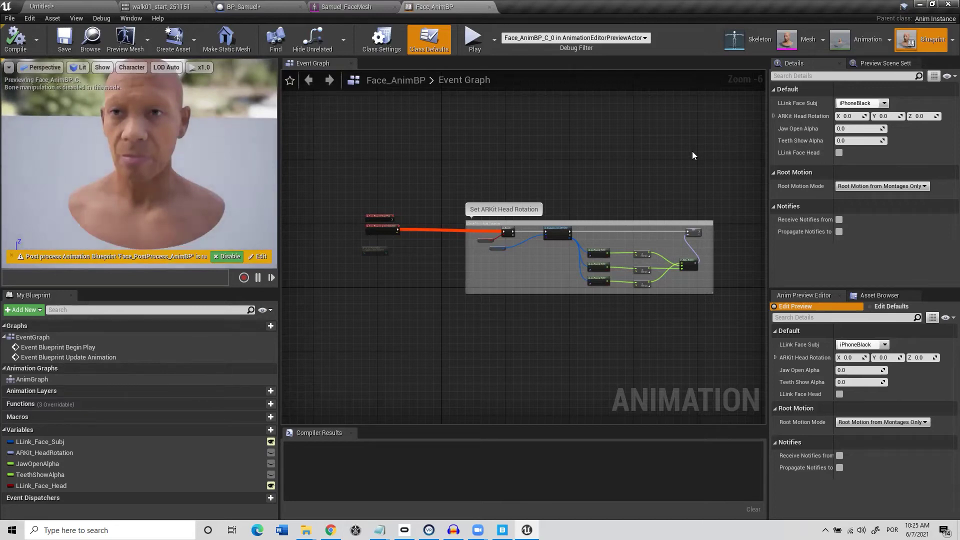
Set the default LLink Face Subj to iPhone and save the Face_AnimBP animation blueprint
click(883, 107)
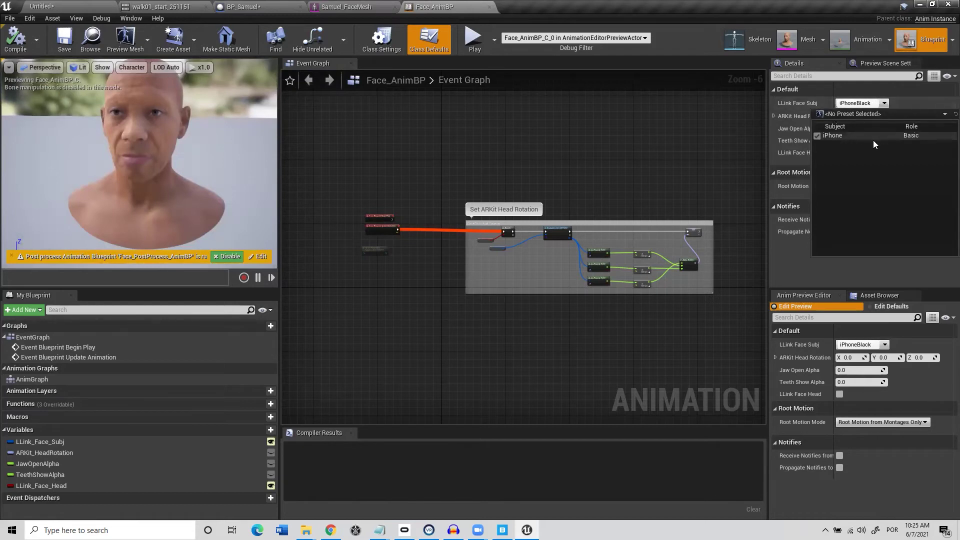
click(841, 137)
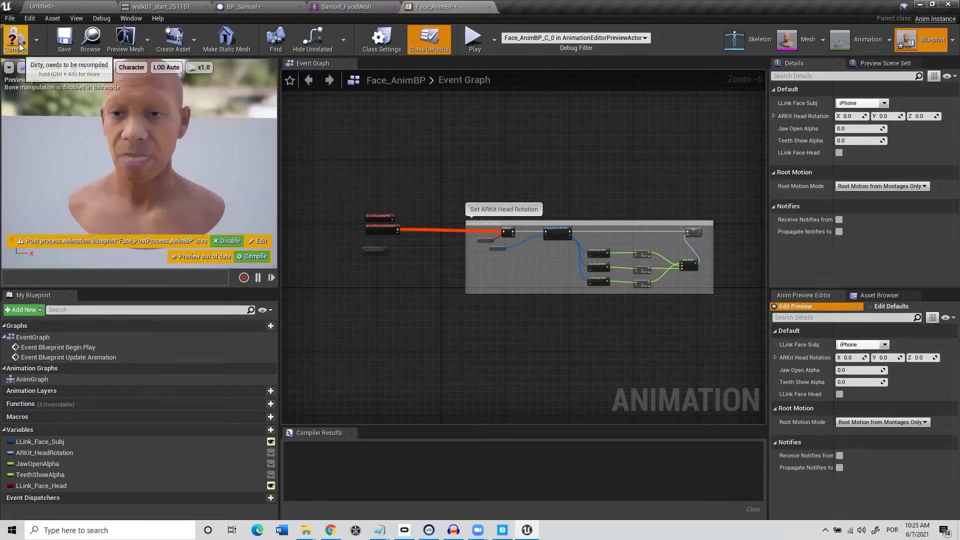
click(64, 42)
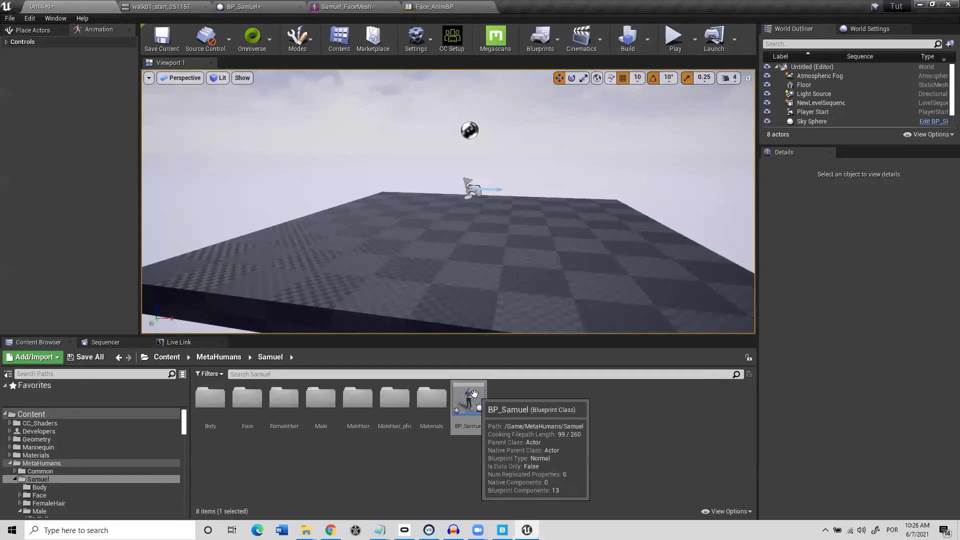
Place the BP_Samuel blueprint on the level's floor and frame the character in the viewport
drag(471, 404, 469, 231)
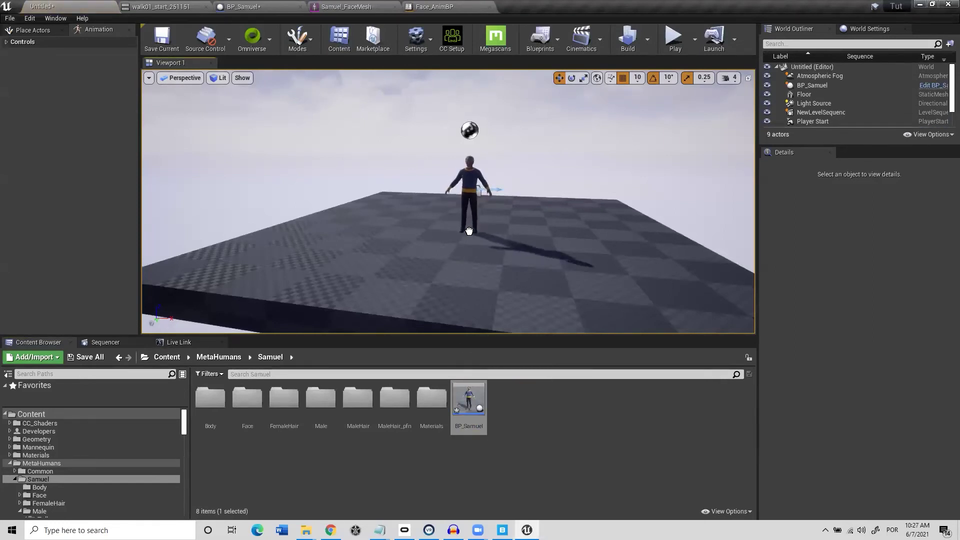
key(f)
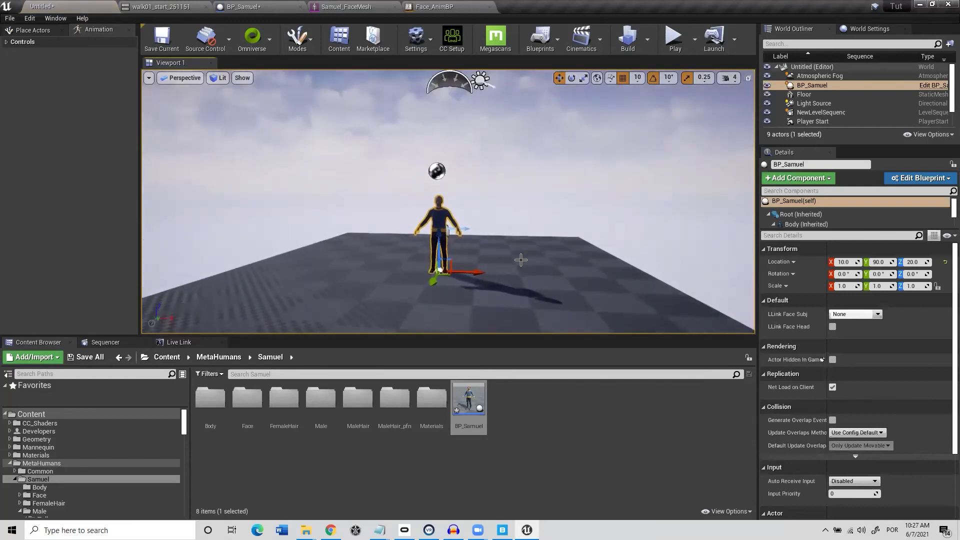
scroll(520, 261, up, 2)
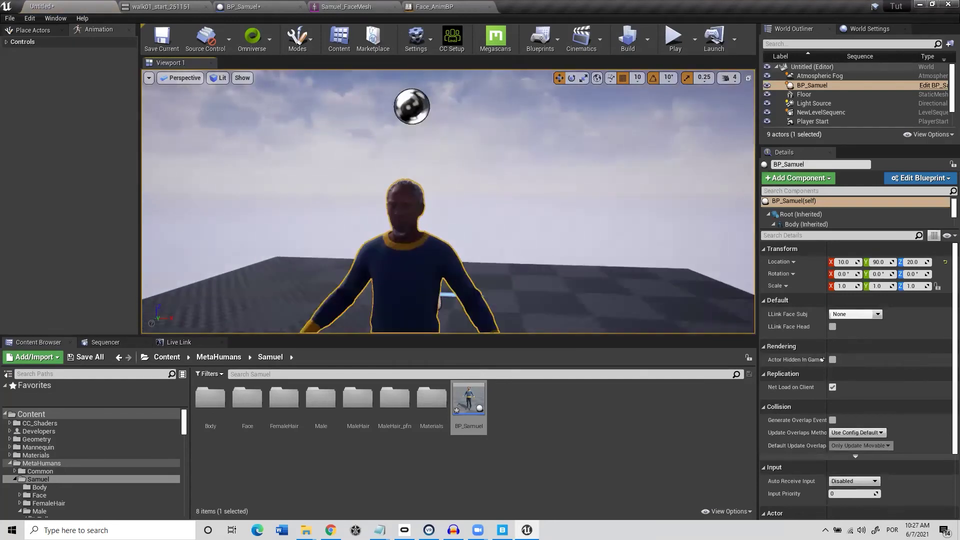
right_drag(519, 261, 517, 263)
scroll(517, 264, up, 3)
scroll(518, 263, down, 3)
Play the level, stop the session, and check the placed character and the actors listed in the level
click(674, 37)
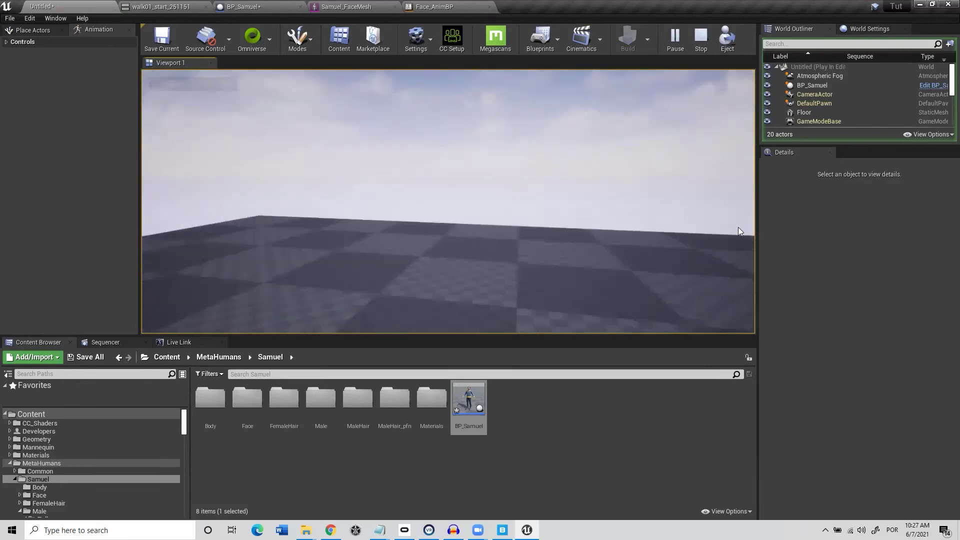
key(Escape)
right_drag(504, 243, 528, 242)
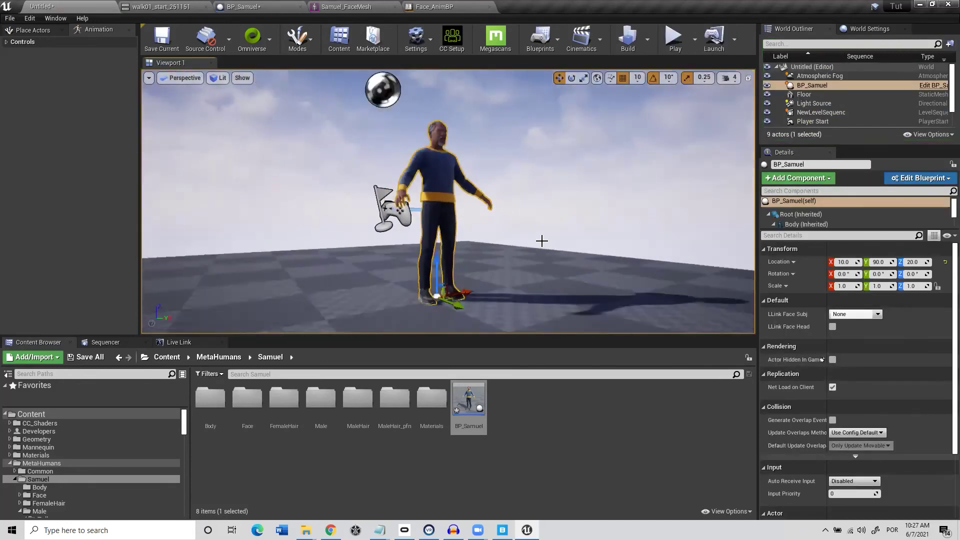
scroll(816, 110, down, 1)
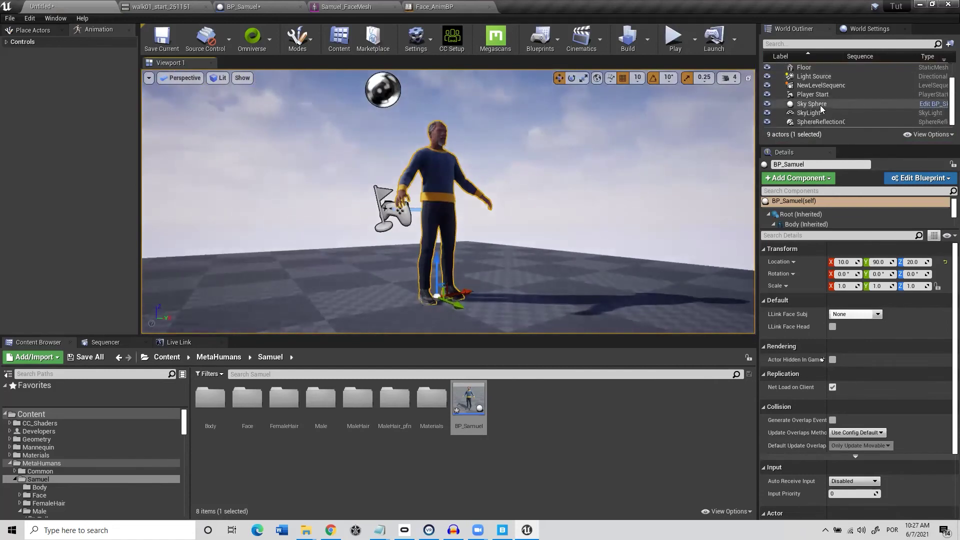
Move the Player Start in front of the character to X 20, Y 200, Z 152 and rotate it about Z to -100°
double_click(812, 94)
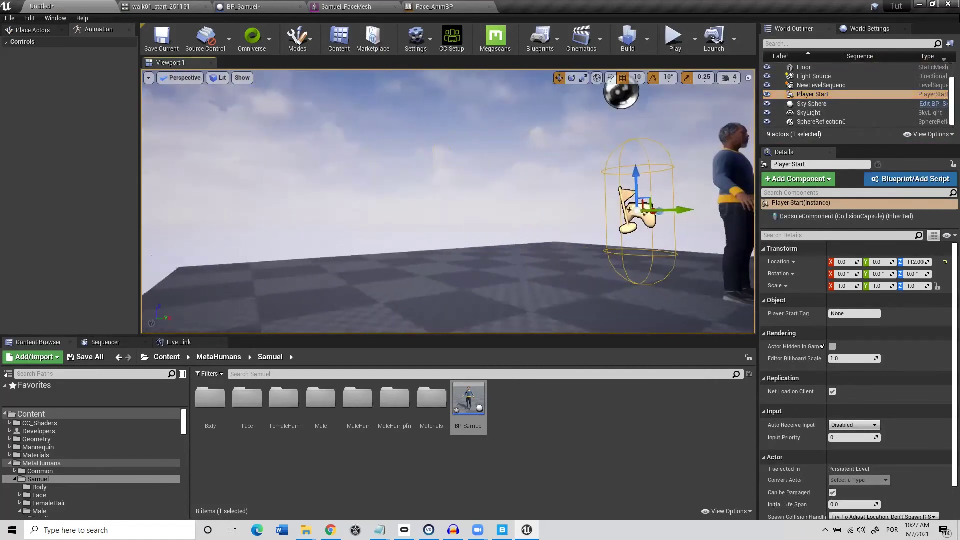
scroll(476, 187, down, 4)
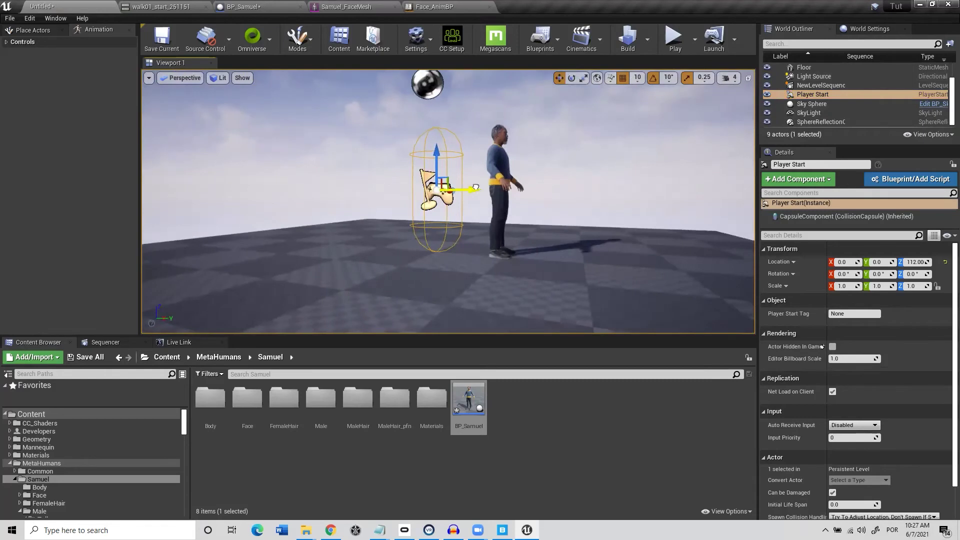
drag(476, 187, 634, 189)
right_drag(650, 232, 554, 240)
drag(542, 232, 575, 245)
mouse_move(531, 200)
right_down()
mouse_move(529, 250)
mouse_move(531, 200)
right_up()
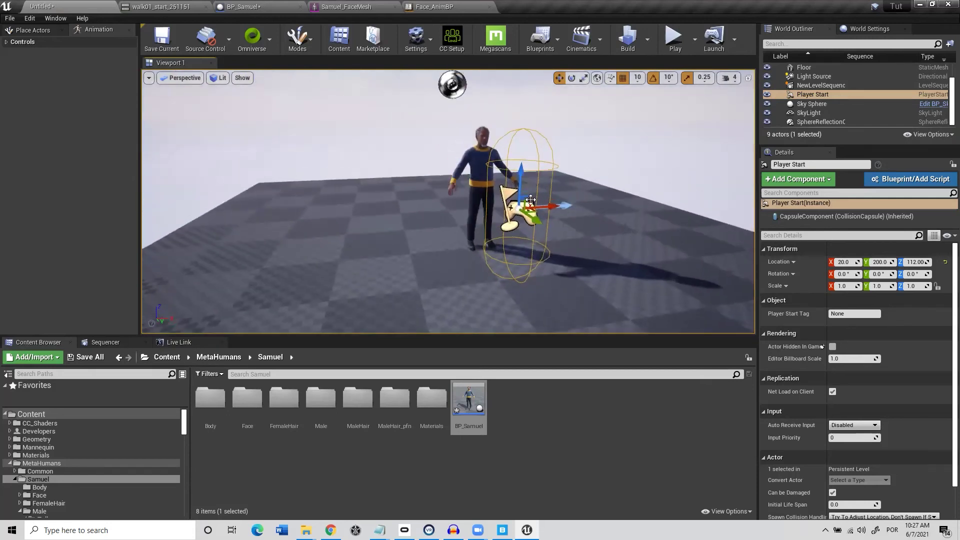
drag(522, 171, 520, 133)
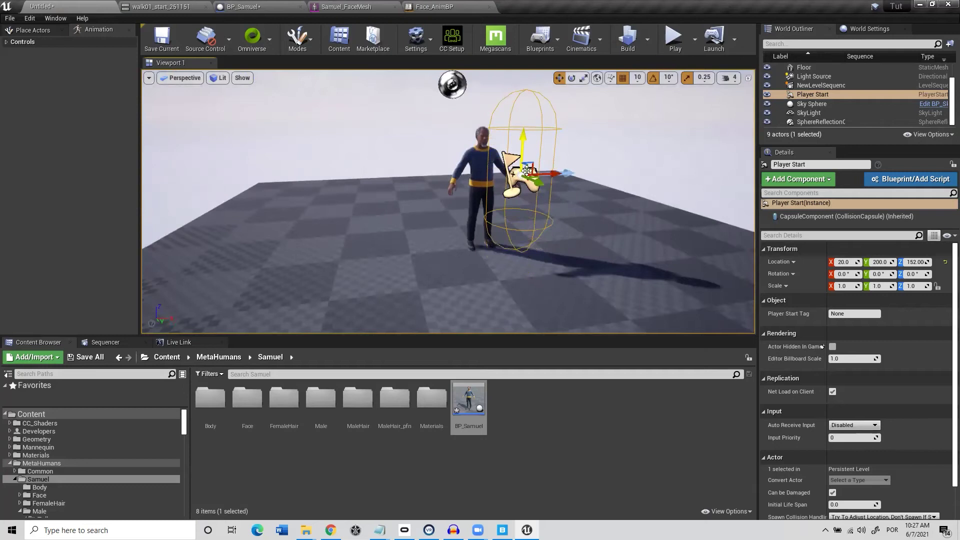
key(e)
drag(536, 186, 588, 184)
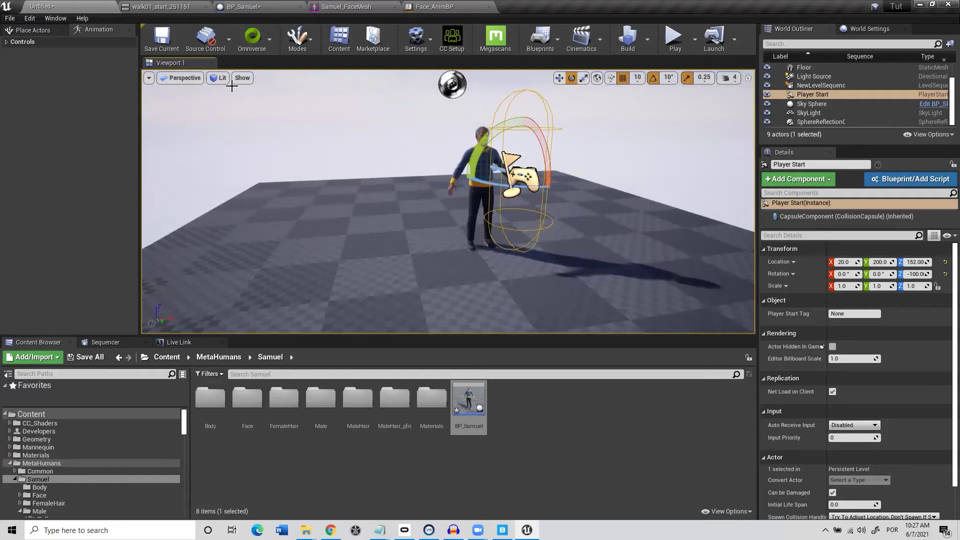
Leave the level unsaved, play it to check the starting view of the character, and stop the session
click(162, 37)
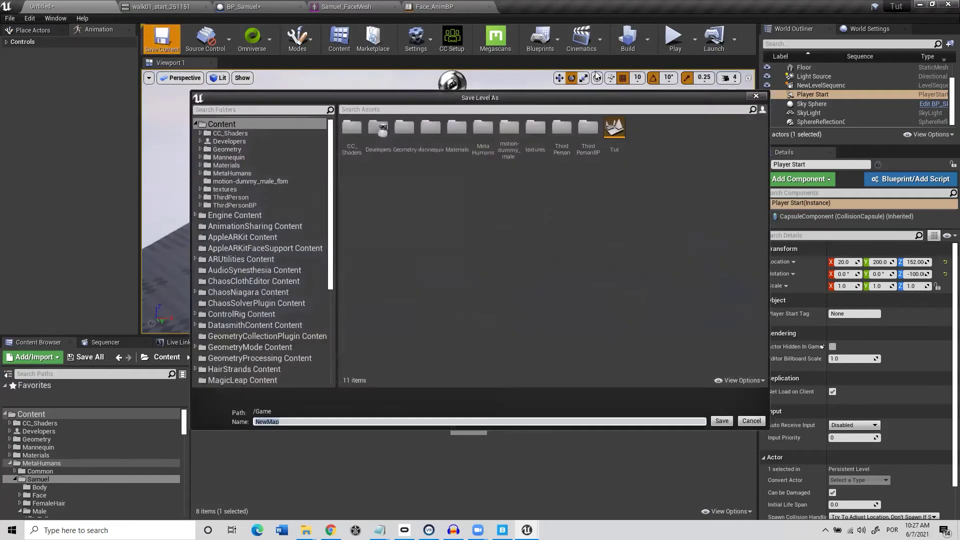
click(756, 96)
click(674, 38)
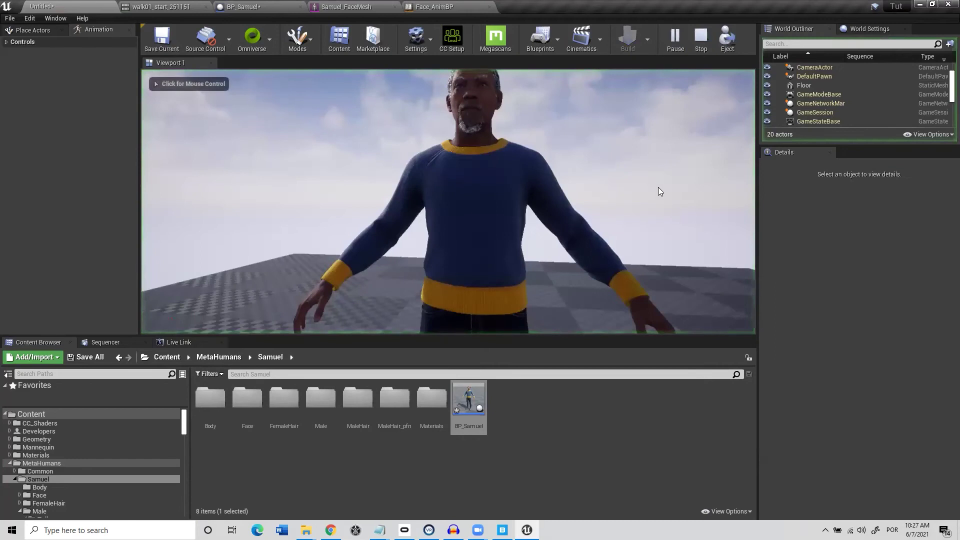
click(659, 188)
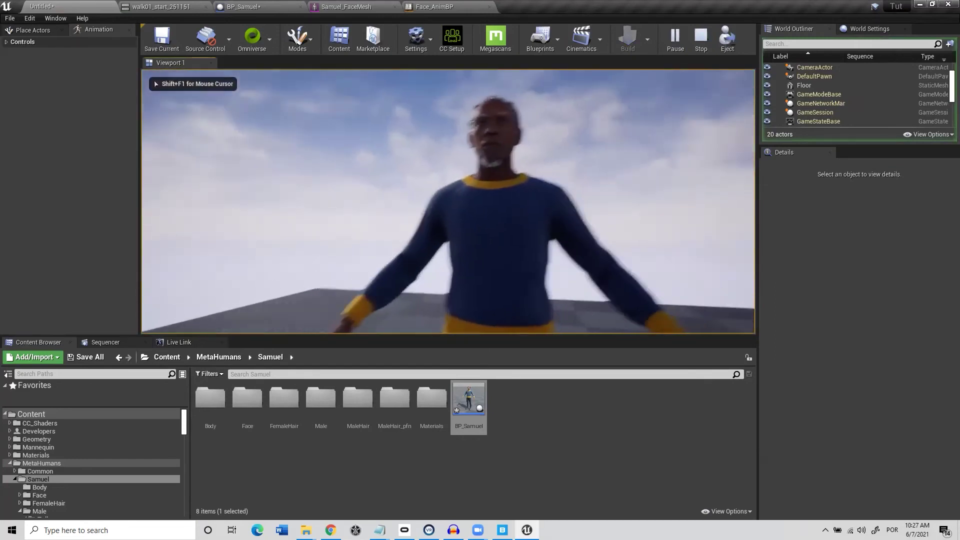
key(Escape)
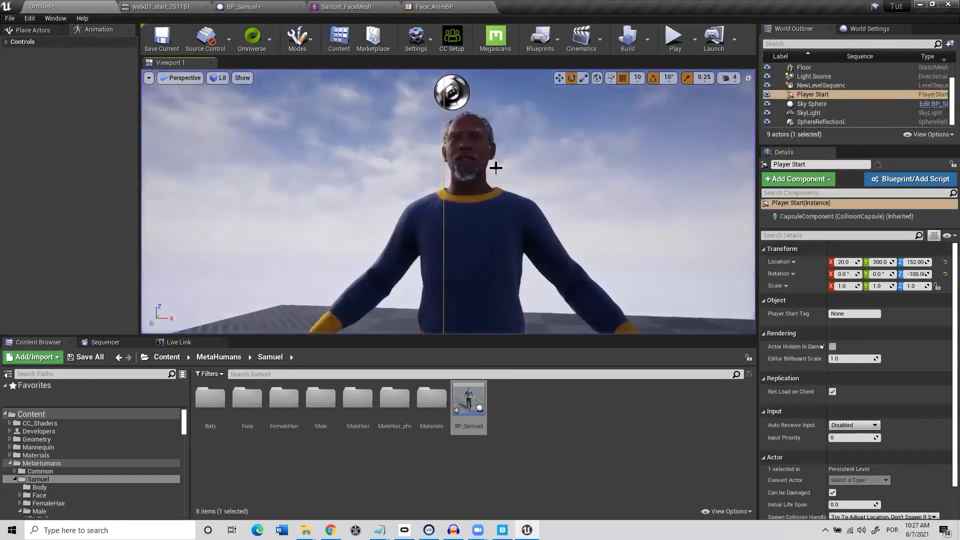
Move the Player Start to Y 180 and Z 172 for a face-level view, and test-play the level
key(f)
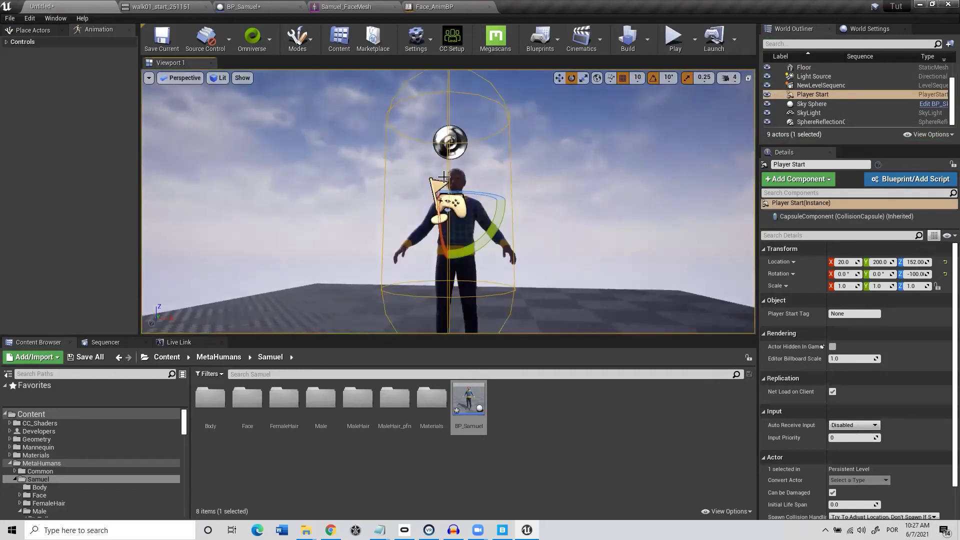
key(w)
drag(450, 167, 453, 141)
key(a)
right_drag(466, 156, 543, 186)
right_drag(618, 192, 547, 171)
drag(442, 170, 422, 170)
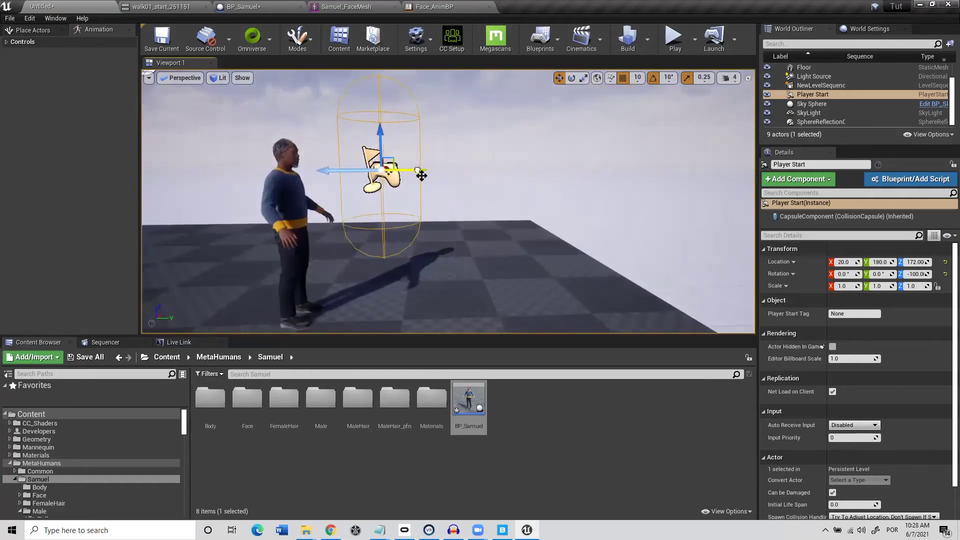
click(673, 38)
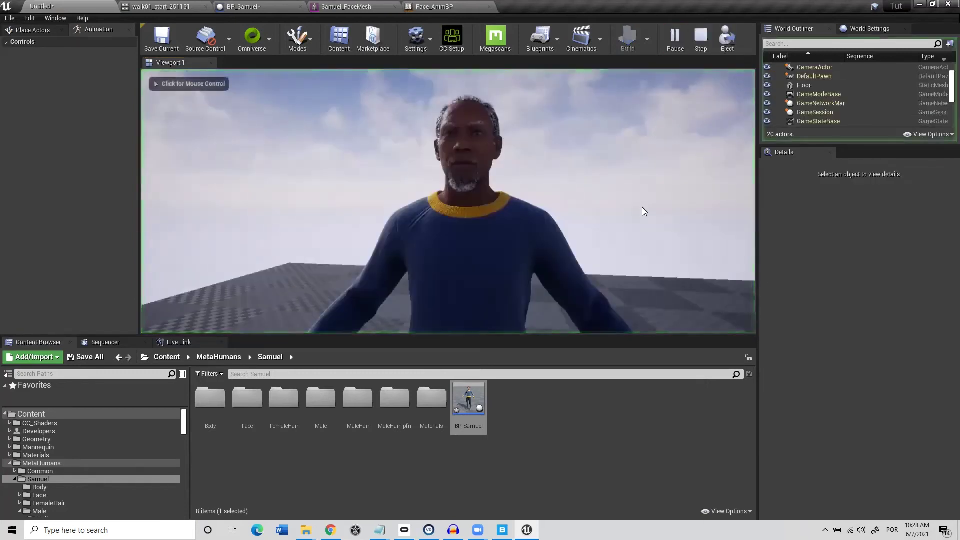
click(702, 37)
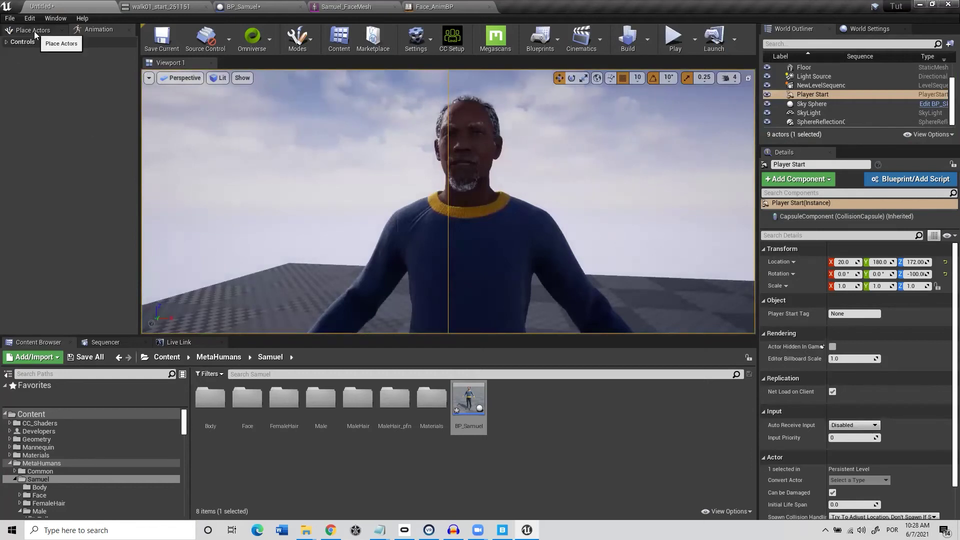
Add a Live Link Skeletal Animation component to the BP_Samuel actor, keeping its default name
click(482, 283)
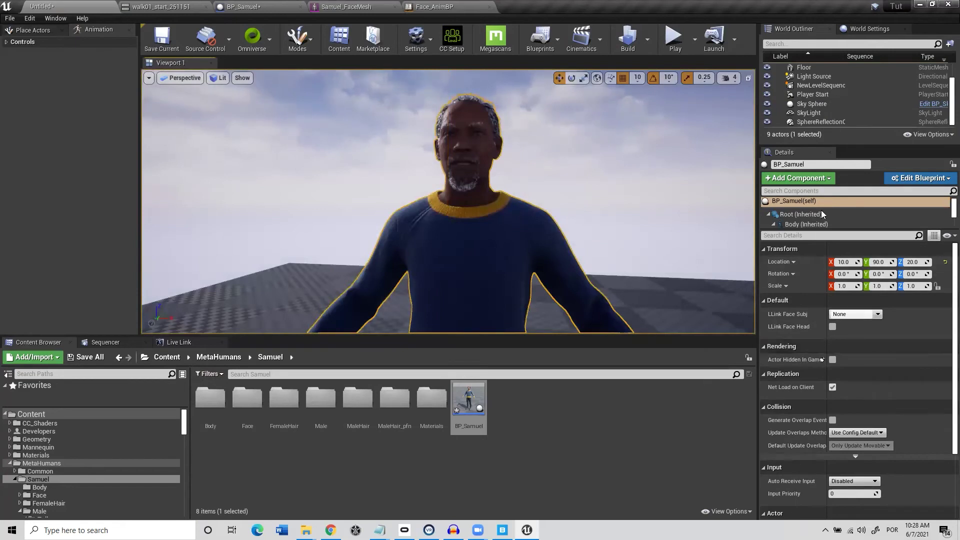
drag(828, 231, 823, 296)
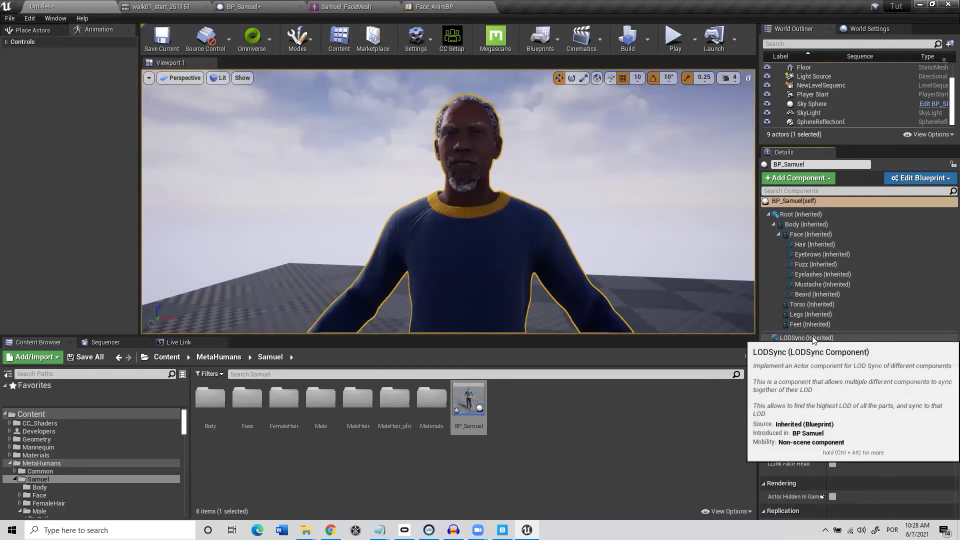
click(810, 179)
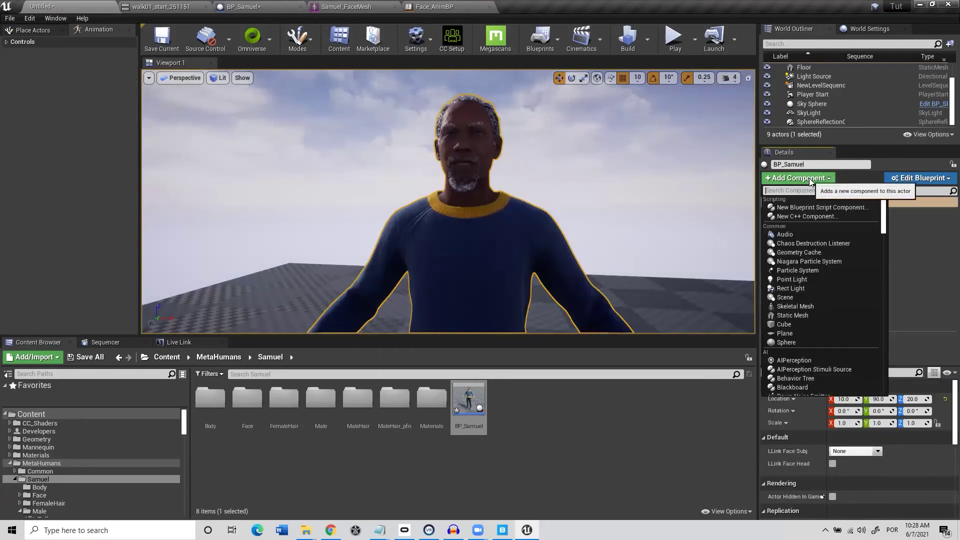
text(liv)
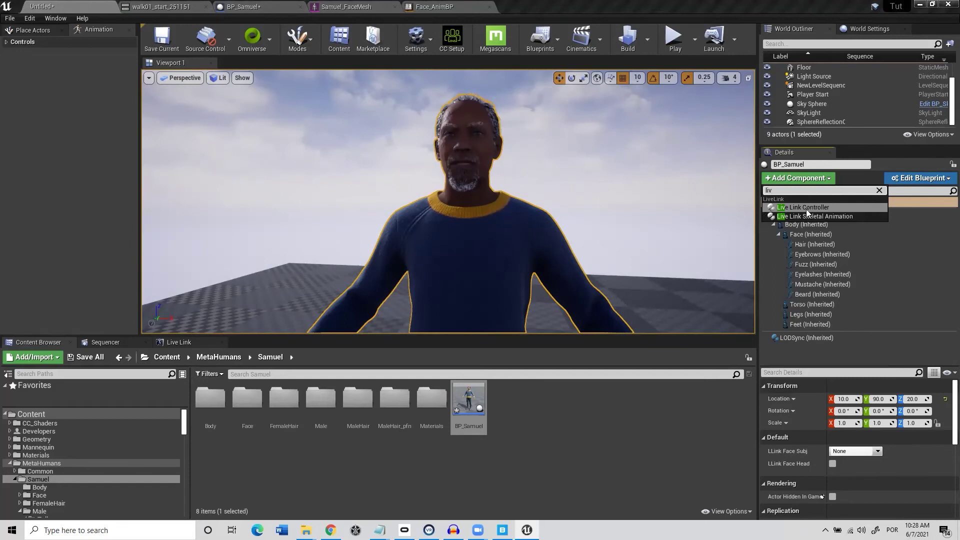
click(811, 220)
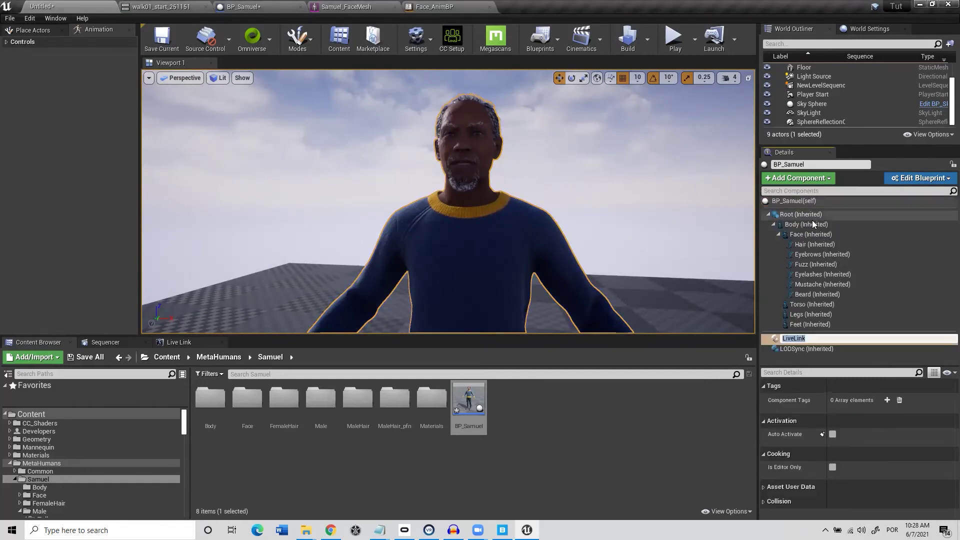
click(897, 314)
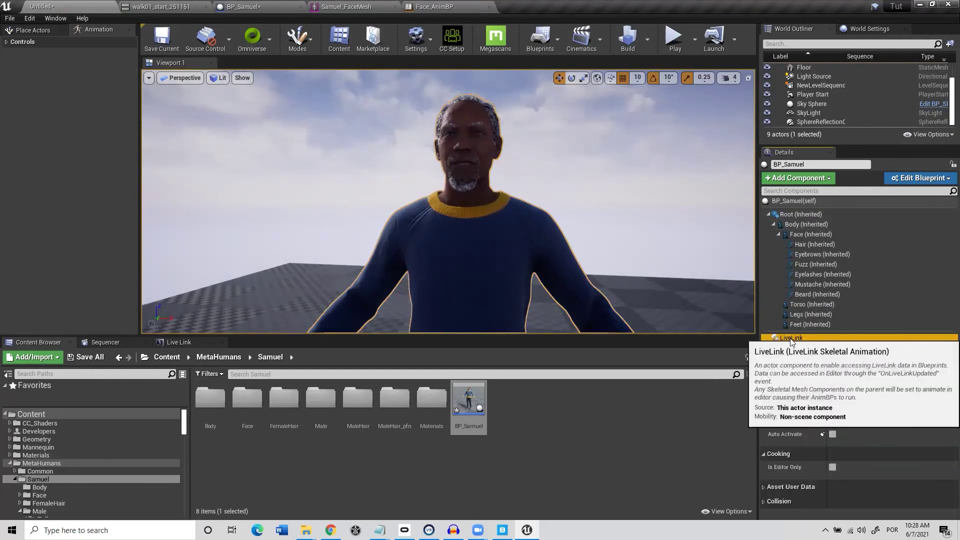
Turn on Auto Activate for the Live Link component of BP_Samuel
click(806, 337)
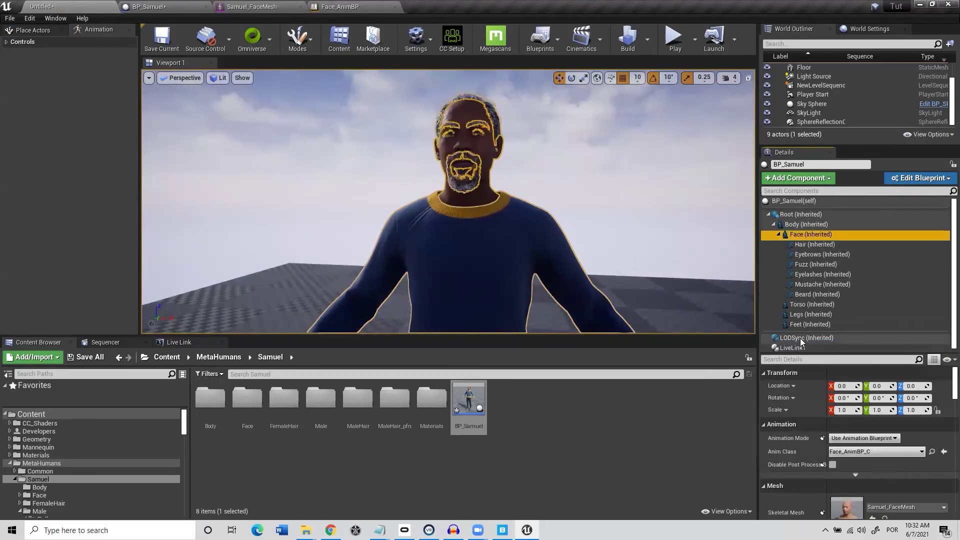
click(797, 347)
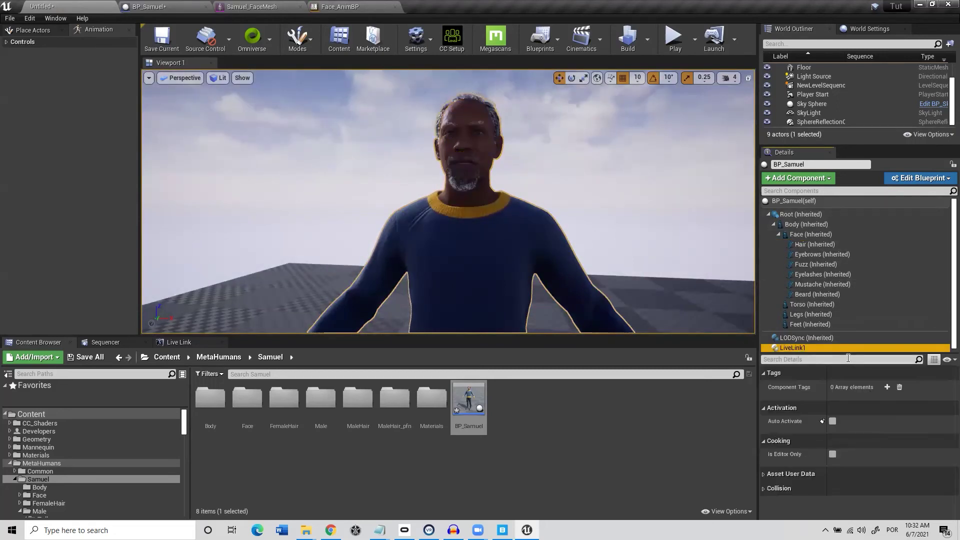
click(831, 421)
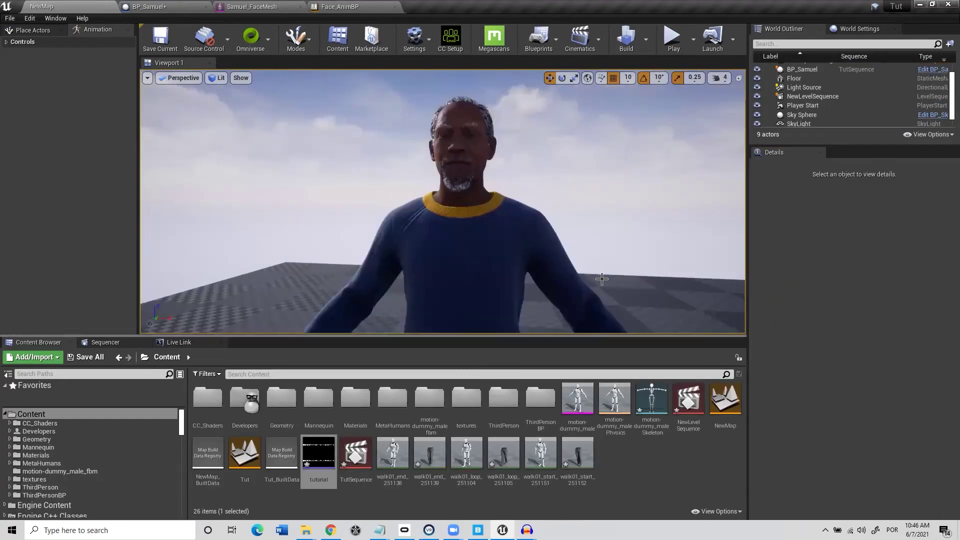
Play the level and open the Take Recorder while the session runs
click(672, 40)
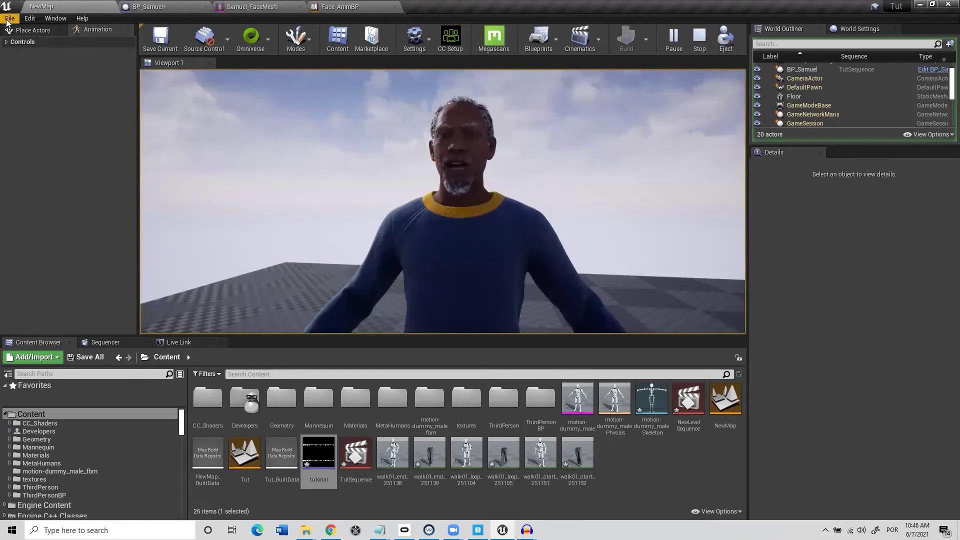
click(50, 20)
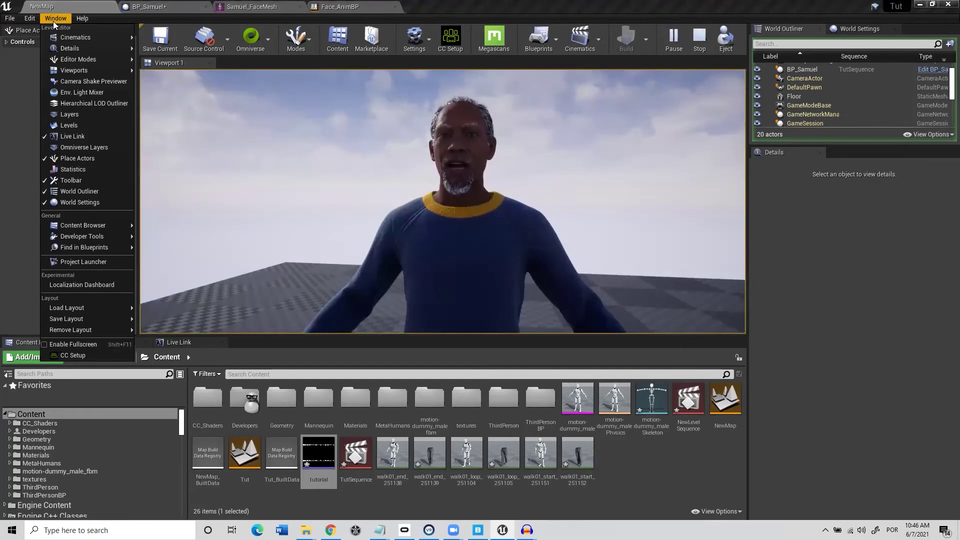
mouse_move(60, 36)
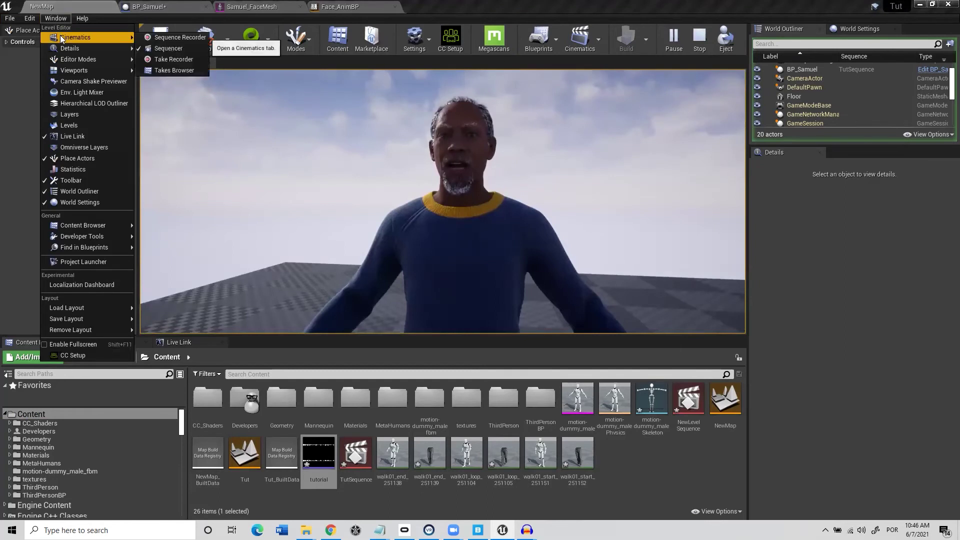
click(180, 60)
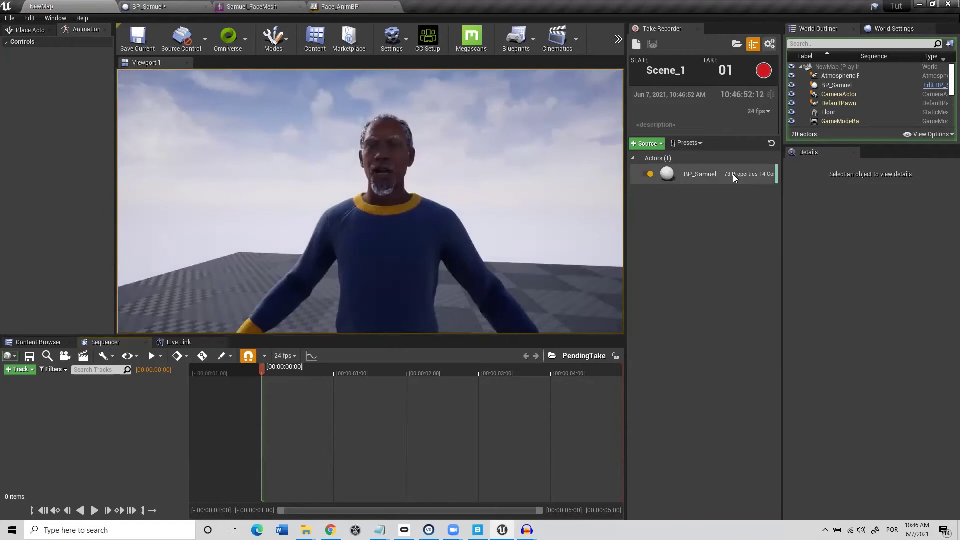
Remove the existing BP_Samuel recording source from the Take Recorder and add BP_Samuel again as an actor source
click(689, 174)
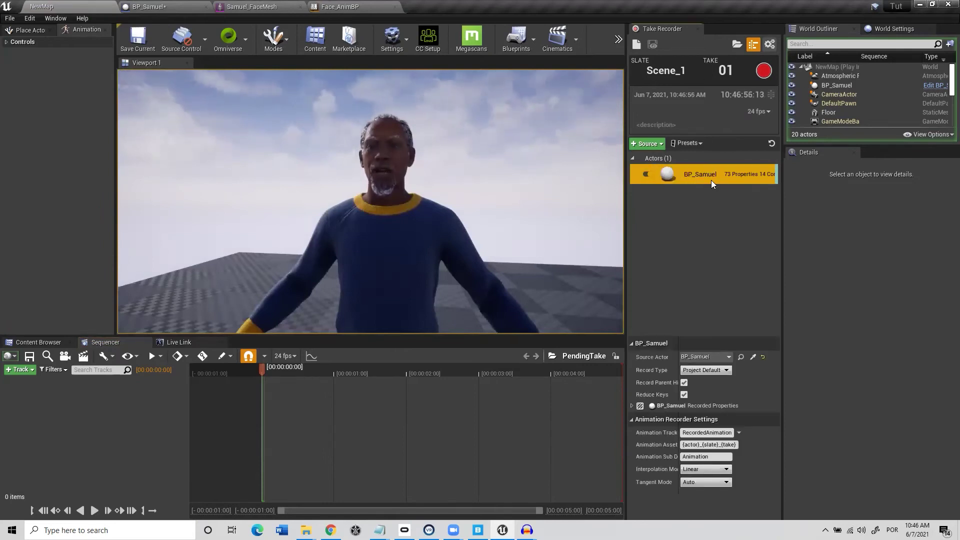
key(Delete)
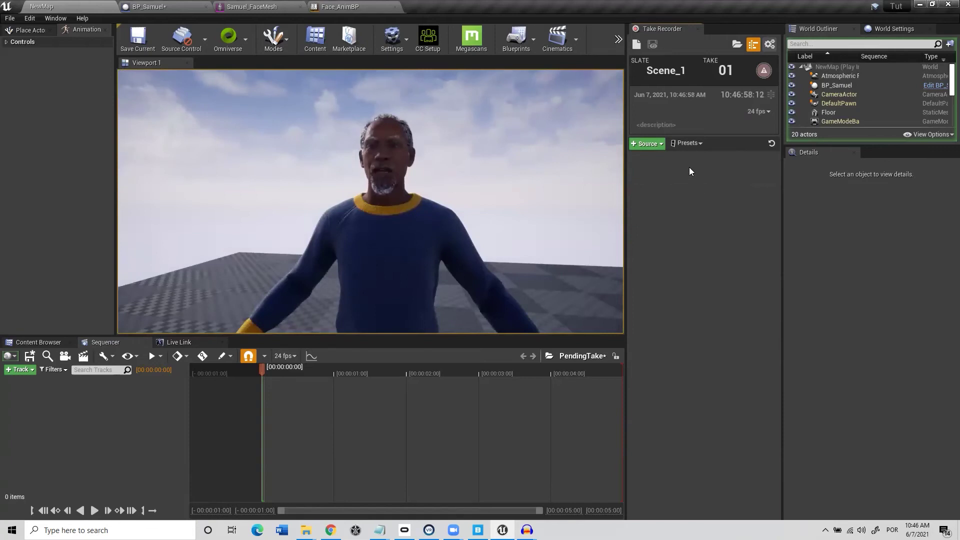
click(656, 145)
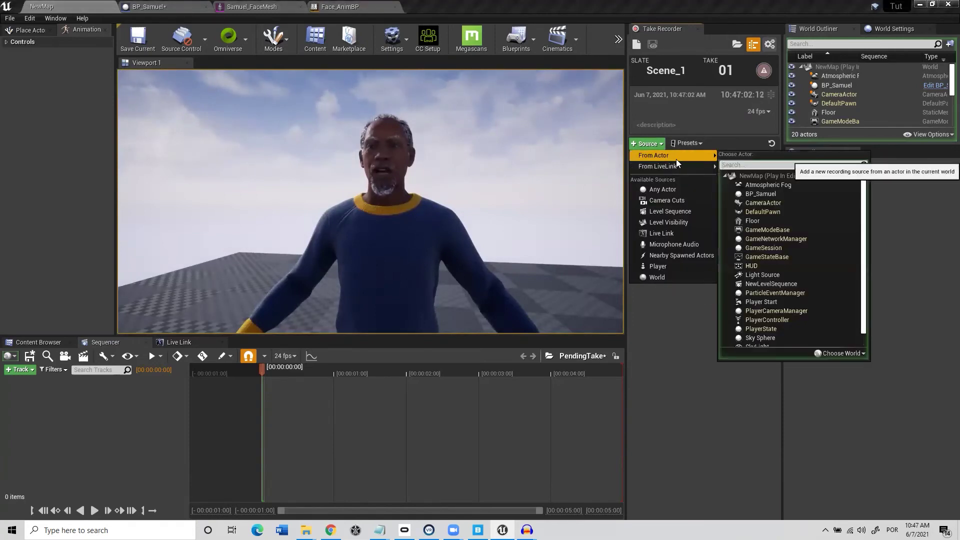
mouse_move(686, 155)
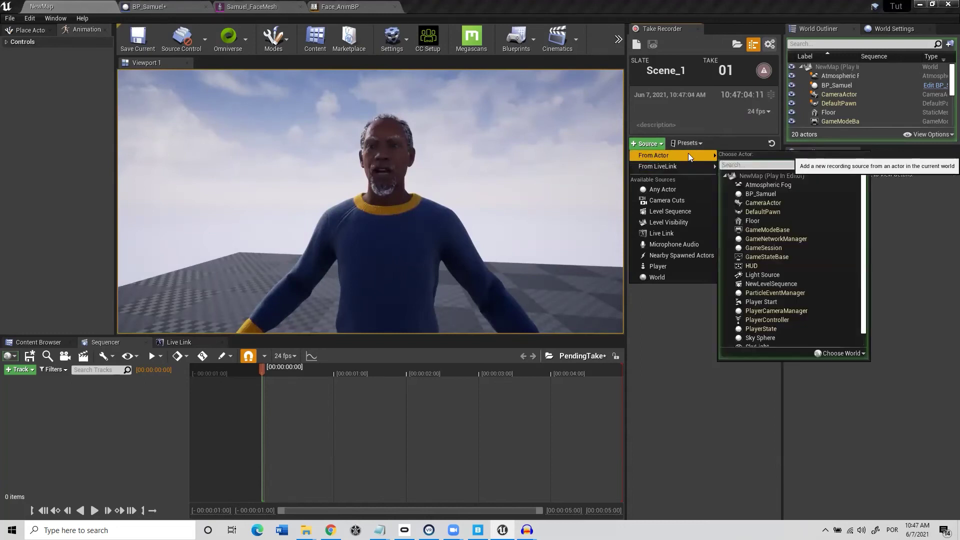
click(772, 200)
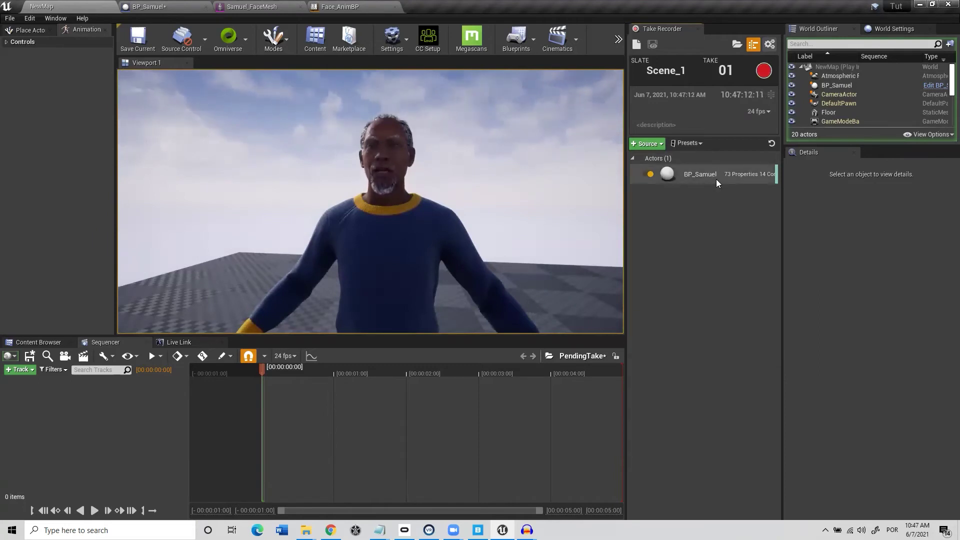
Narrow the Take Recorder to enlarge the viewport, restart the play session to check the character, and stop it
drag(626, 56, 724, 56)
key(Escape)
click(668, 37)
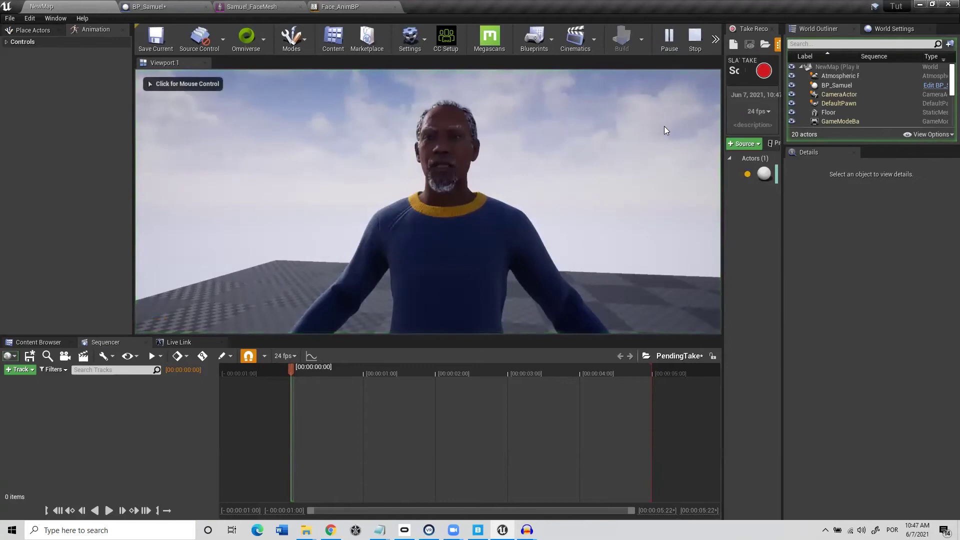
click(419, 202)
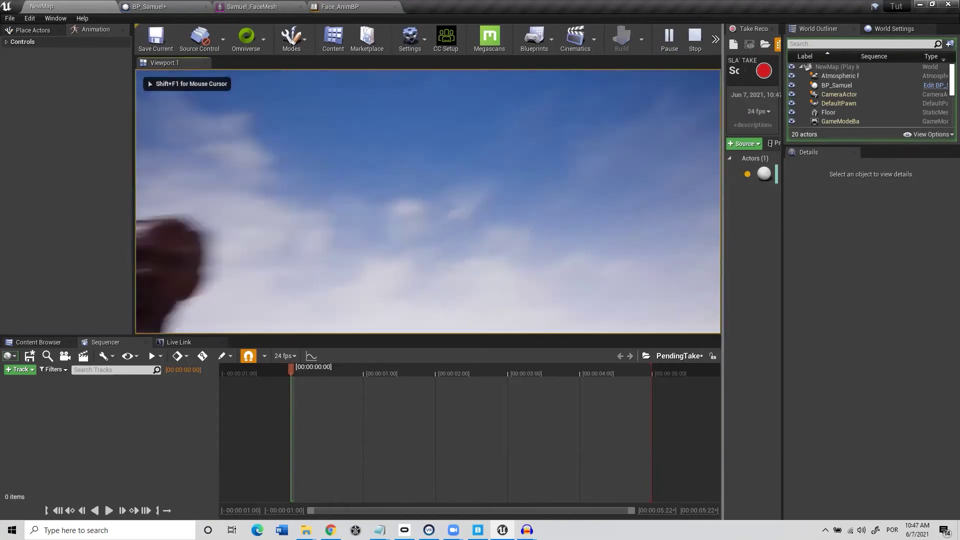
key(shift+F1)
key(Escape)
Finish checking the character in the play session and set BP_Samuel's LLink Face Subj to iPhone
right_drag(313, 212, 344, 210)
click(344, 210)
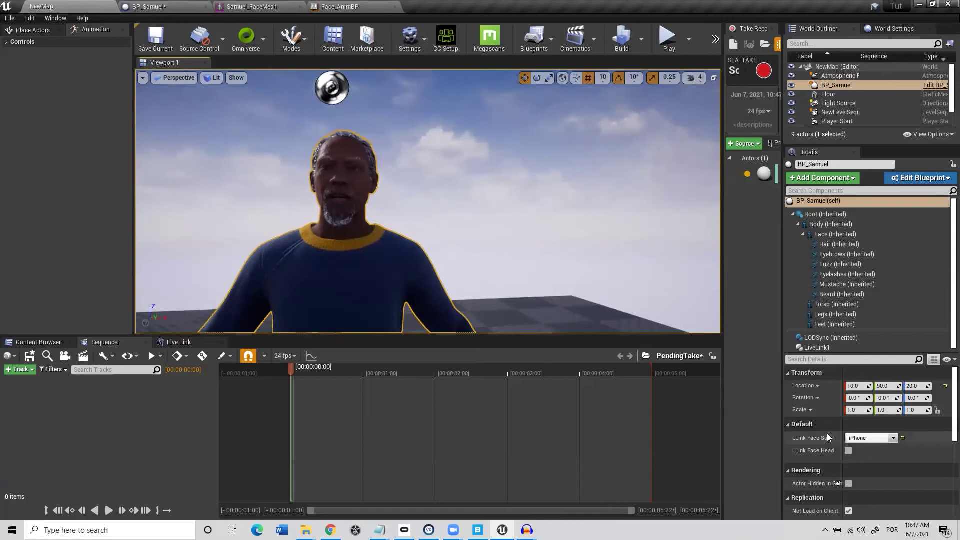
click(893, 439)
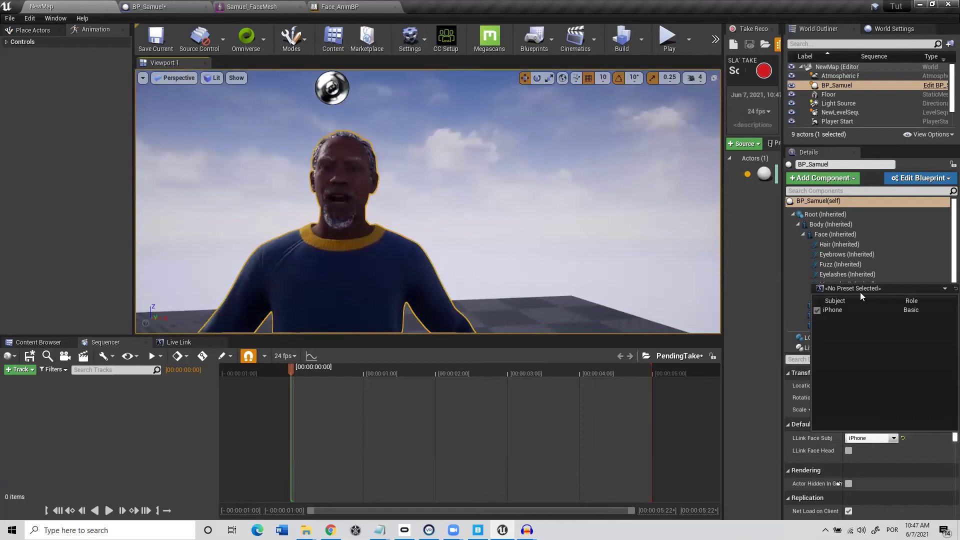
click(848, 312)
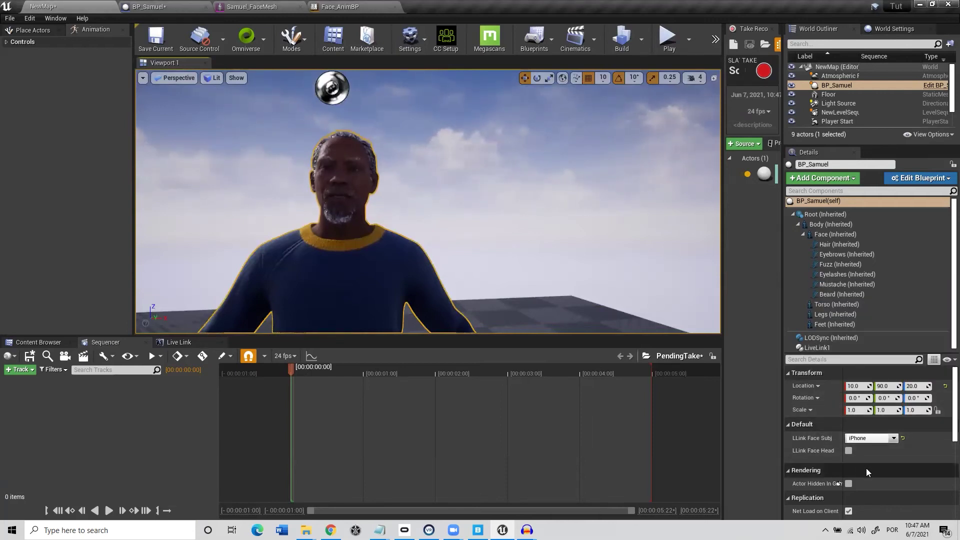
Inspect BP_Samuel's Face, Mustache and LiveLink1 components, and toggle Auto Activate on LiveLink1 off and back on
click(836, 236)
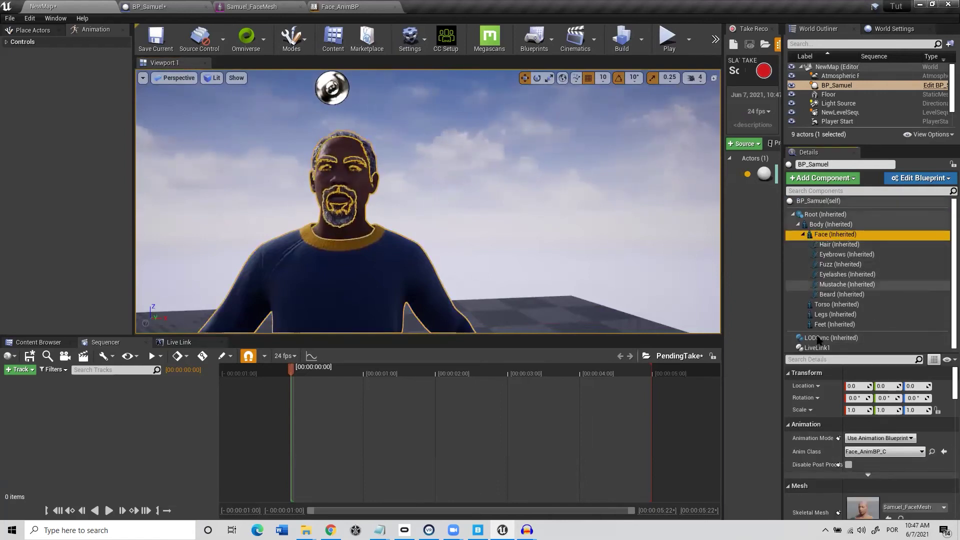
right_drag(398, 230, 399, 230)
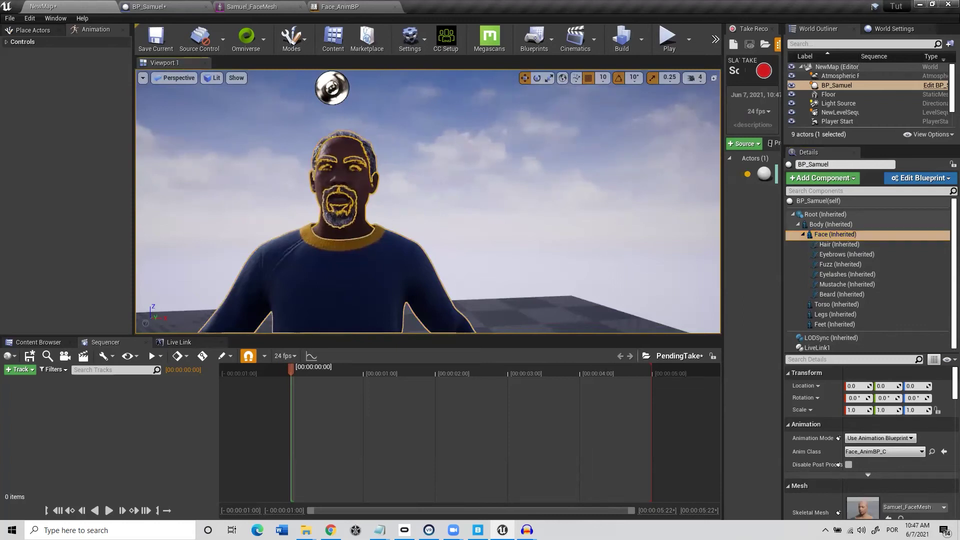
click(837, 304)
click(848, 284)
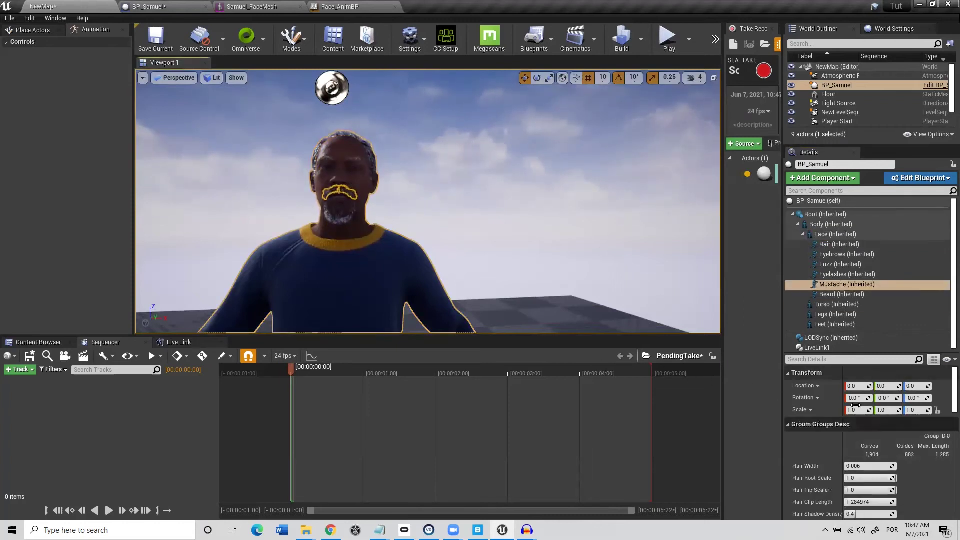
click(833, 347)
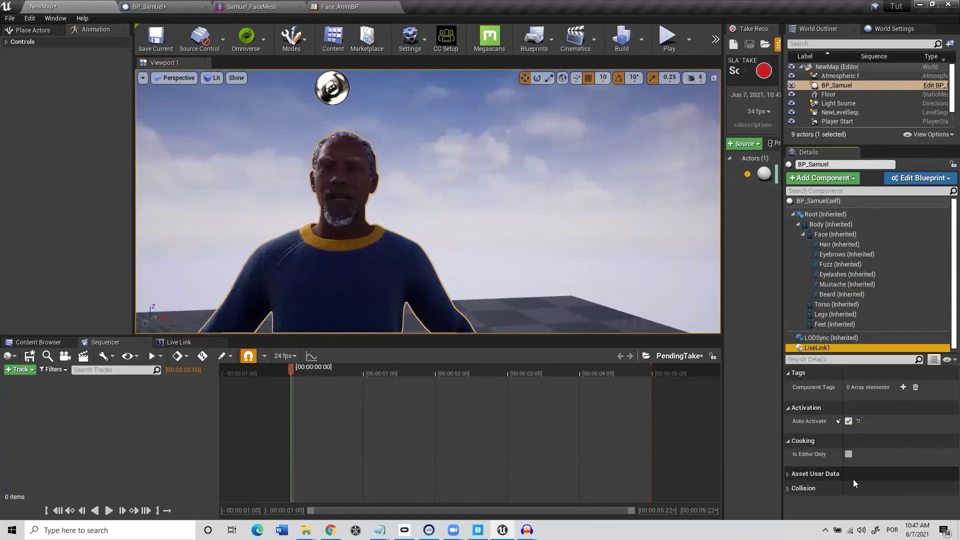
click(849, 421)
click(849, 422)
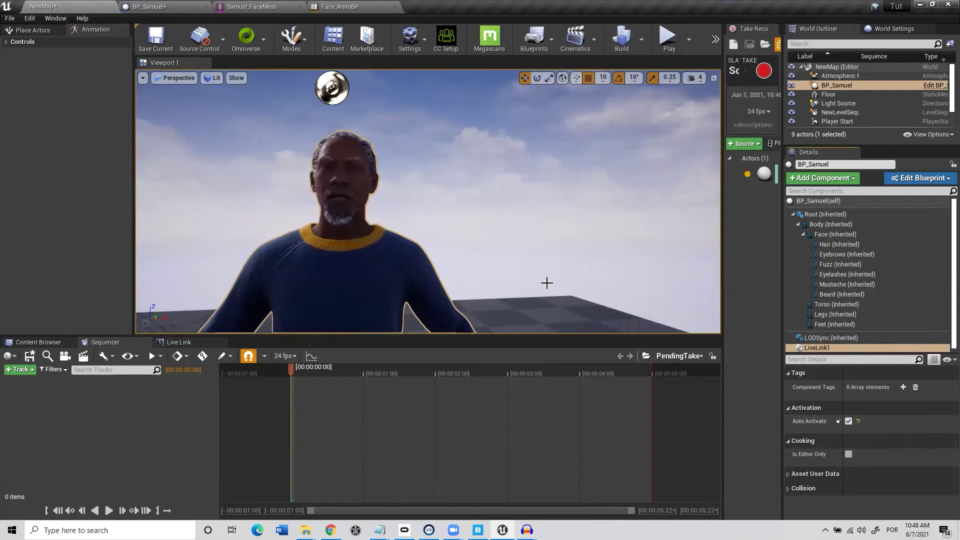
Play the level and widen the Take Recorder until the Scene_1 slate and BP_Samuel source are fully readable
right_drag(605, 150, 572, 152)
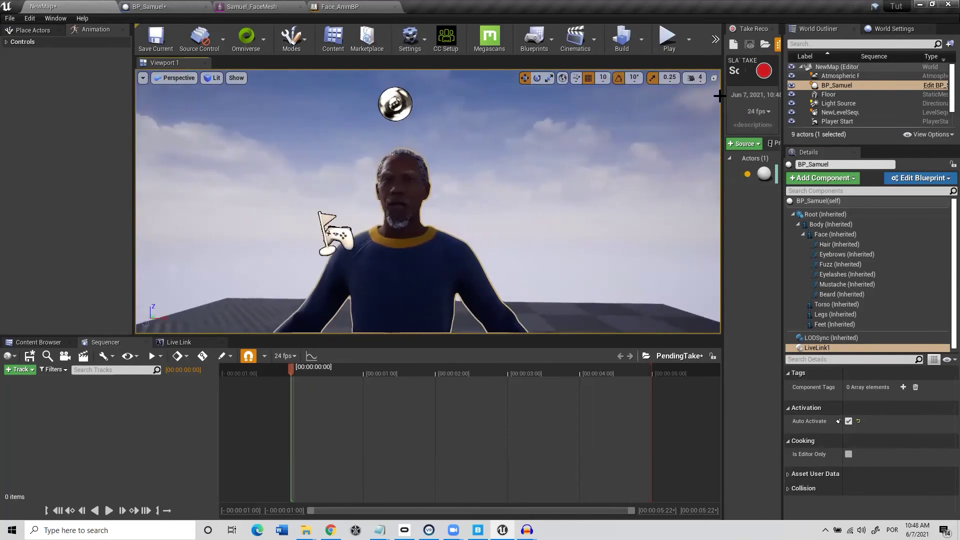
click(670, 40)
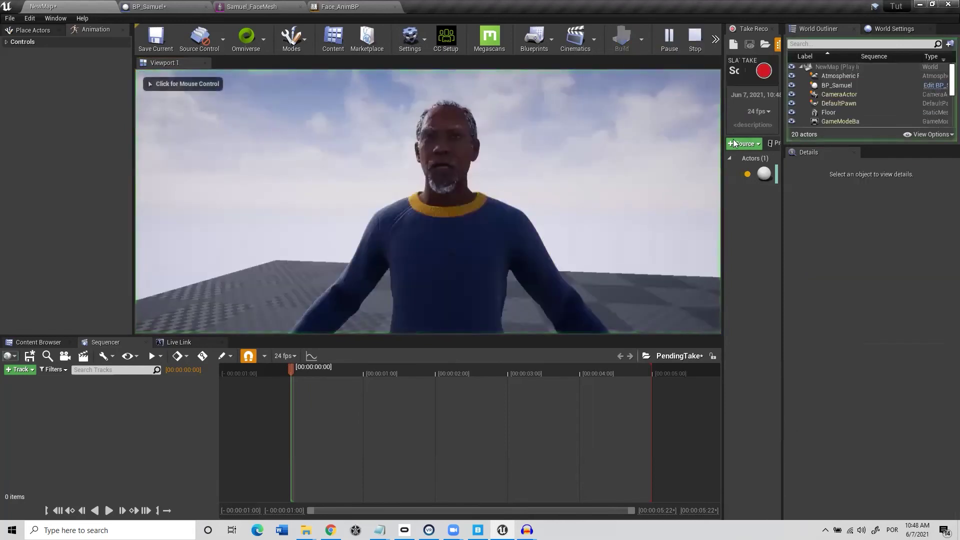
drag(724, 133, 533, 131)
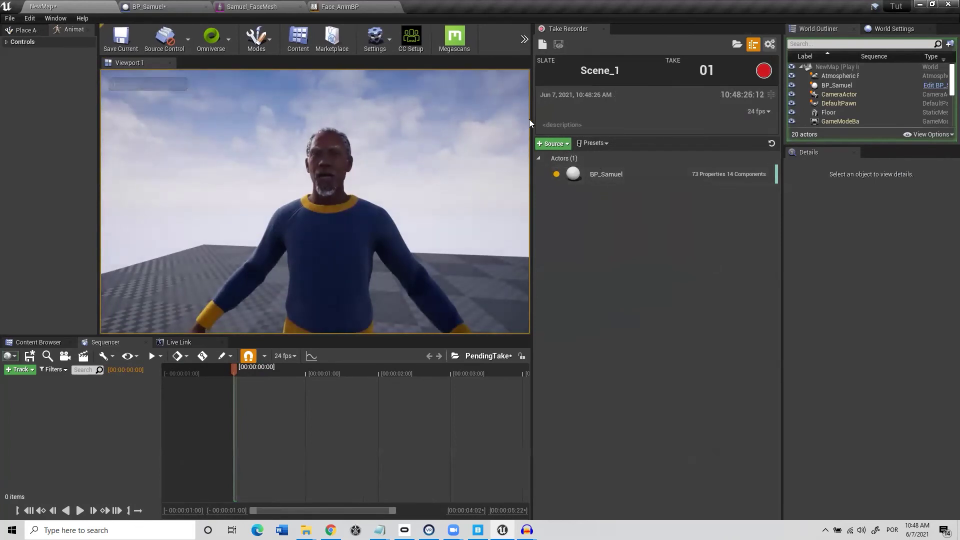
drag(532, 121, 607, 121)
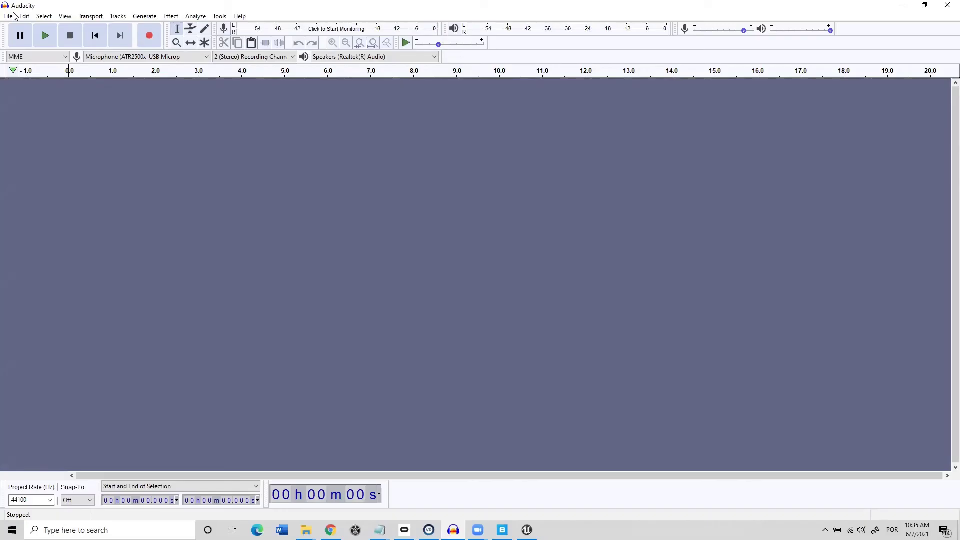
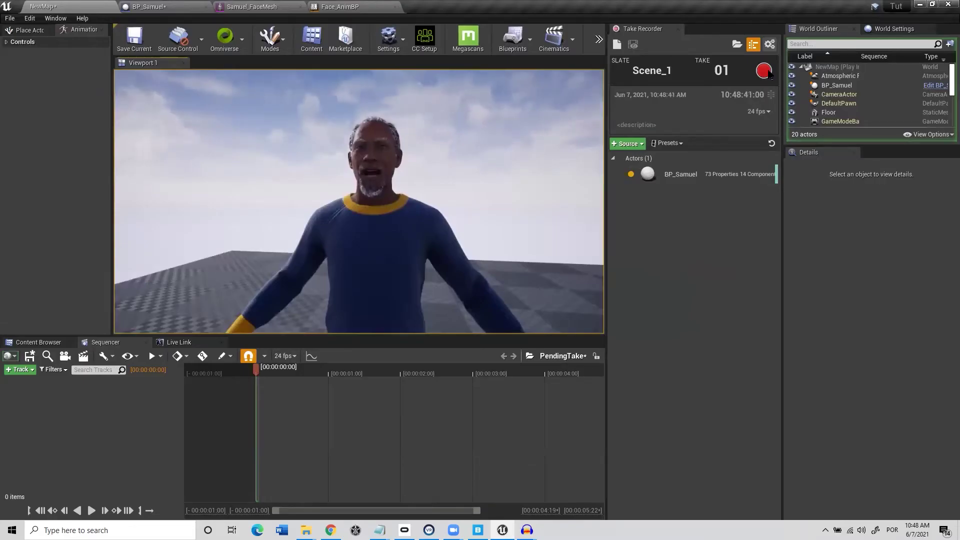
Record take 01 of Scene_1 and start take 02 together with a parallel microphone recording in Audacity
click(766, 73)
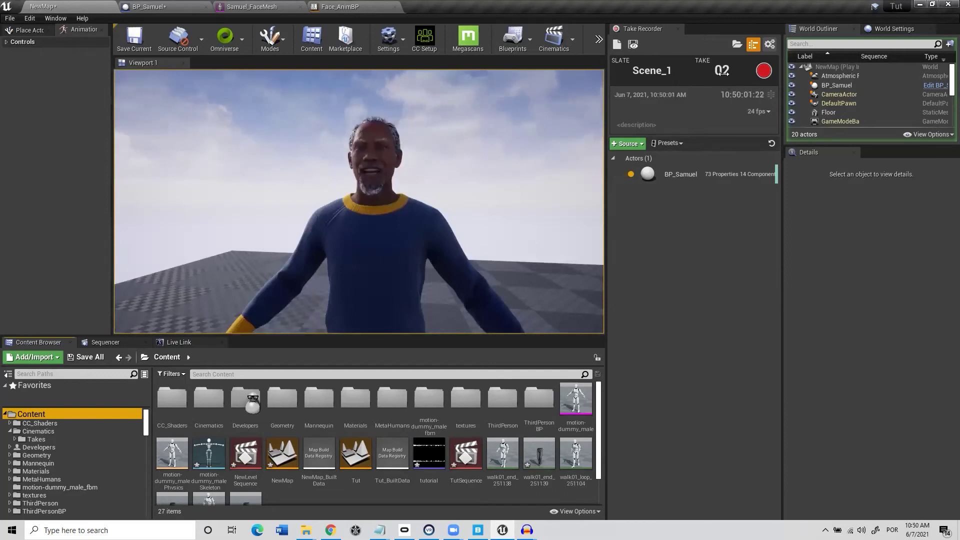
click(764, 71)
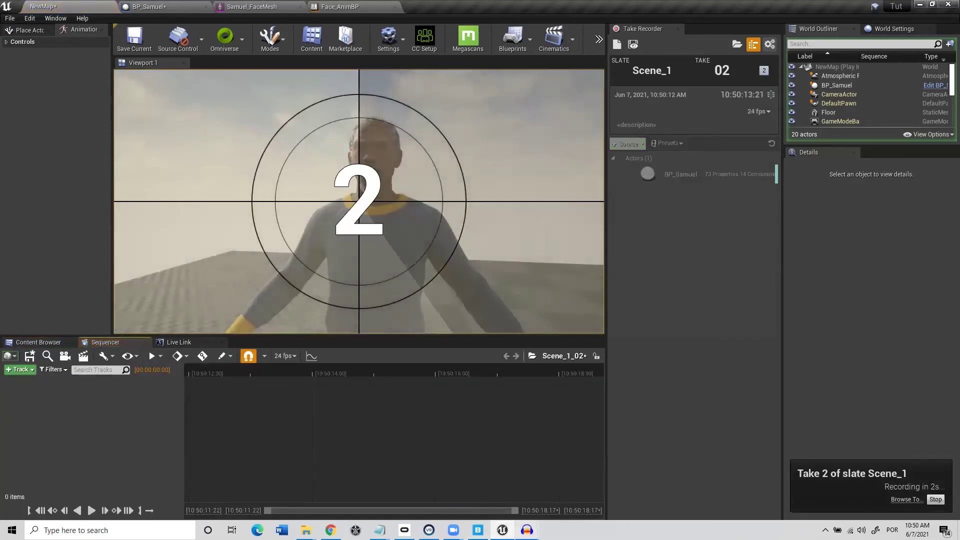
mouse_move(527, 530)
click(625, 481)
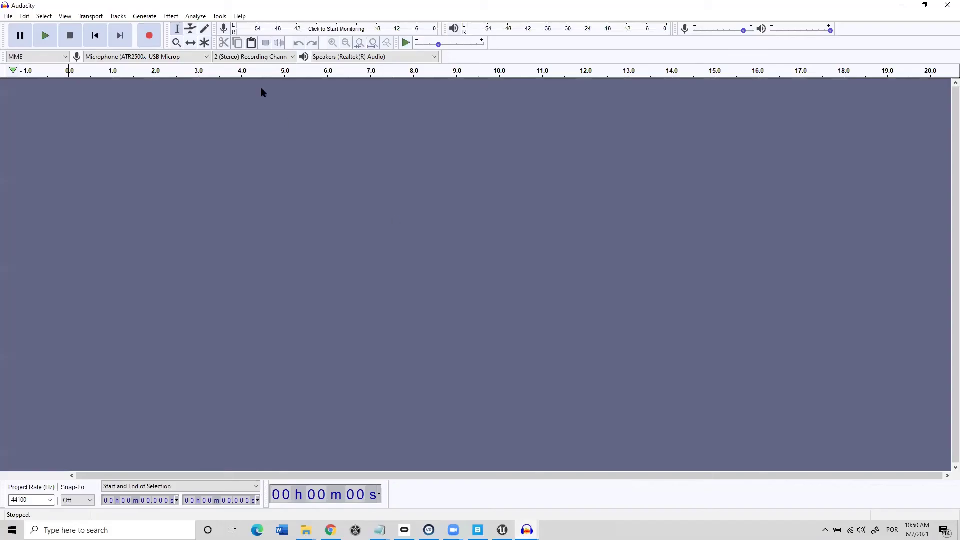
click(159, 36)
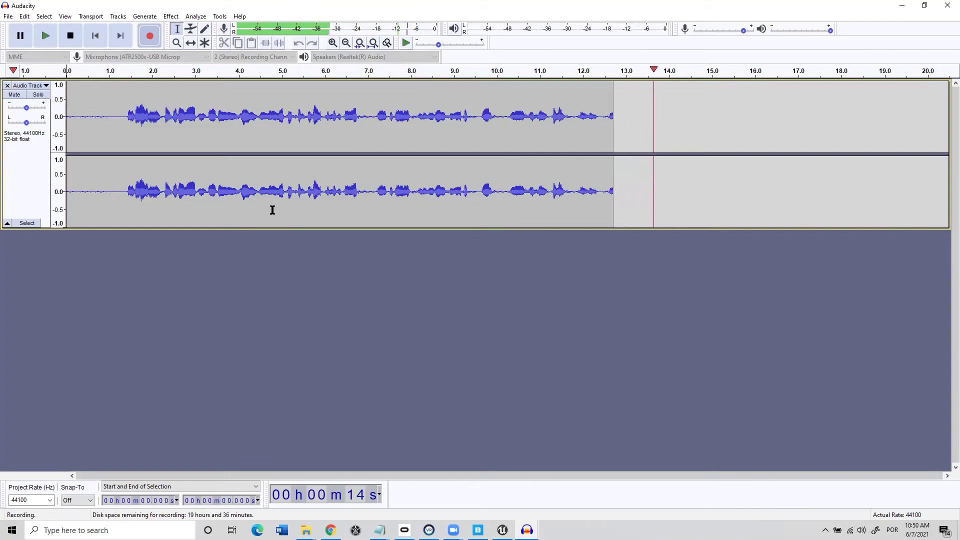
Stop the voice recording at about 15 seconds and switch to Unreal Engine to end take 02
click(66, 41)
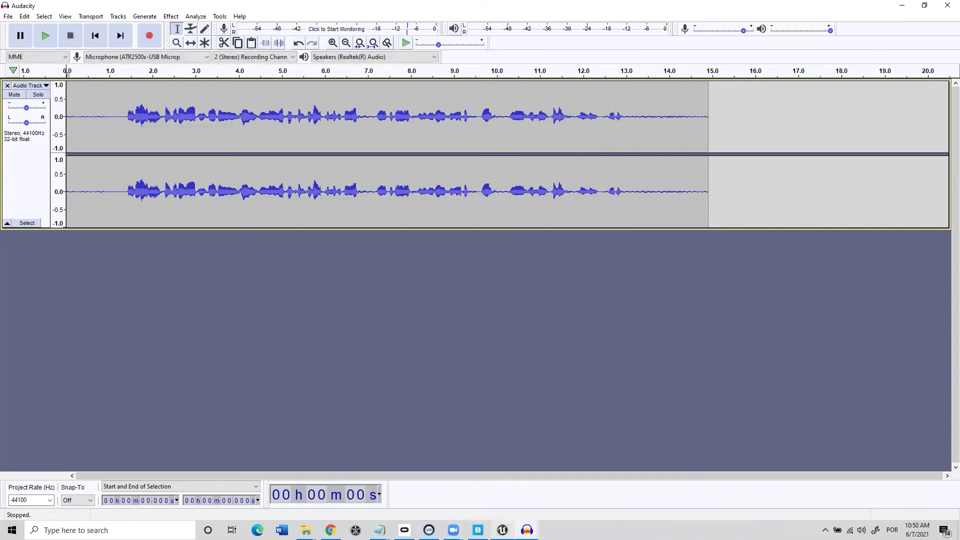
click(502, 530)
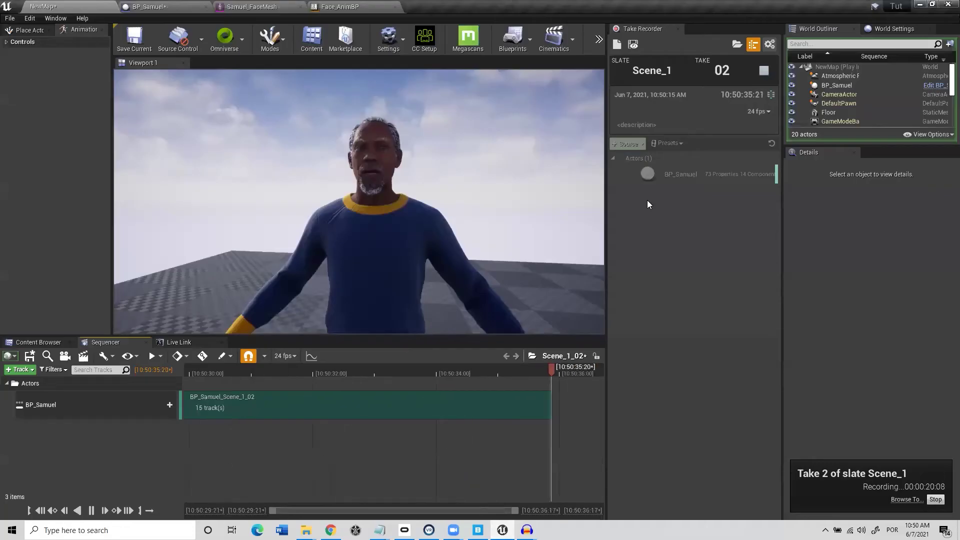
click(764, 72)
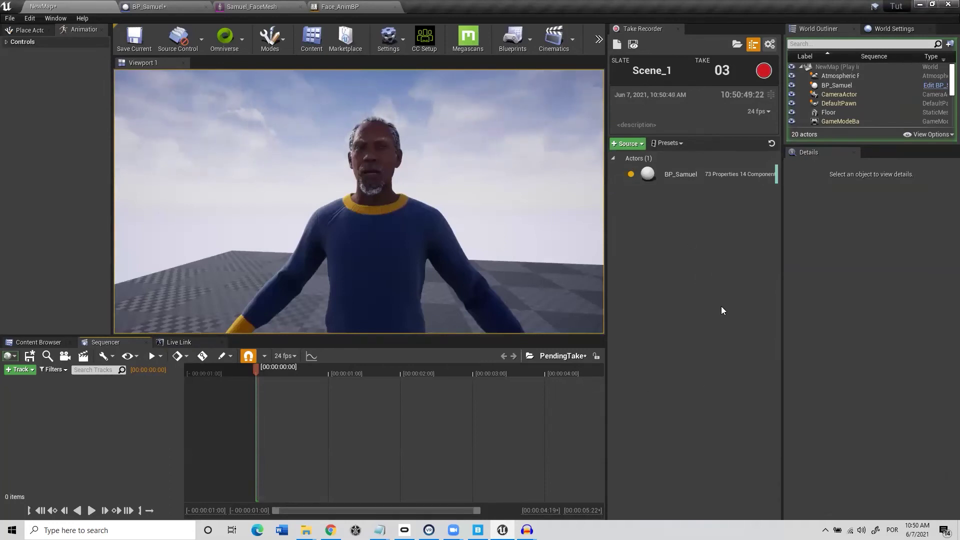
Switch to Audacity and delete the first 1.347 s of silence and the silence after the last words of the voice track
click(527, 530)
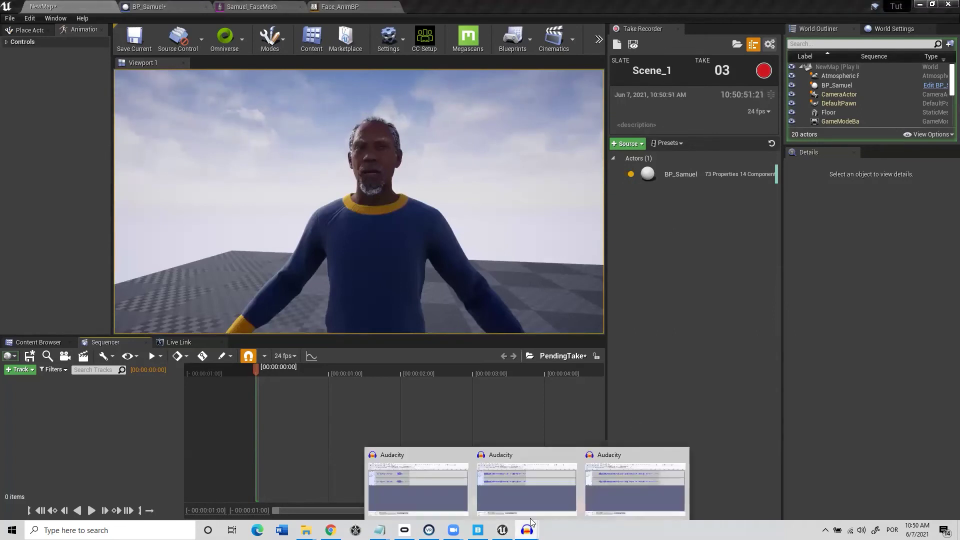
click(616, 486)
drag(123, 109, 17, 113)
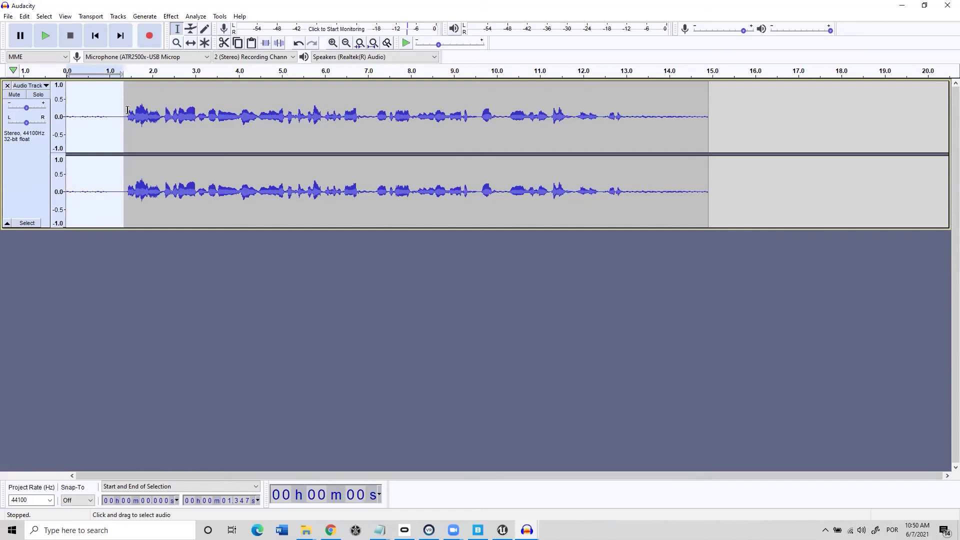
key(Delete)
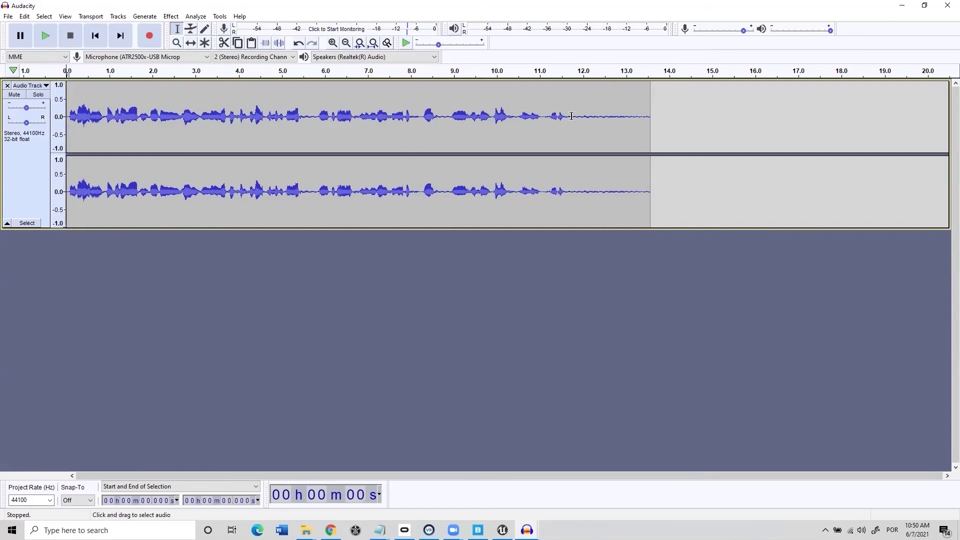
drag(568, 119, 720, 143)
key(Delete)
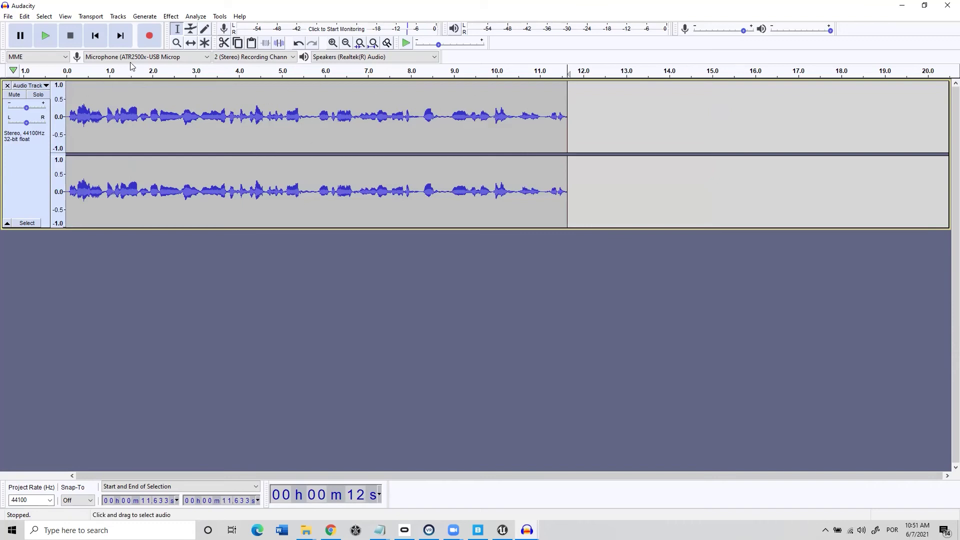
Export the trimmed audio to the TUTORIAL folder as a 16-bit PCM WAV file named voice, with empty metadata tags
click(7, 16)
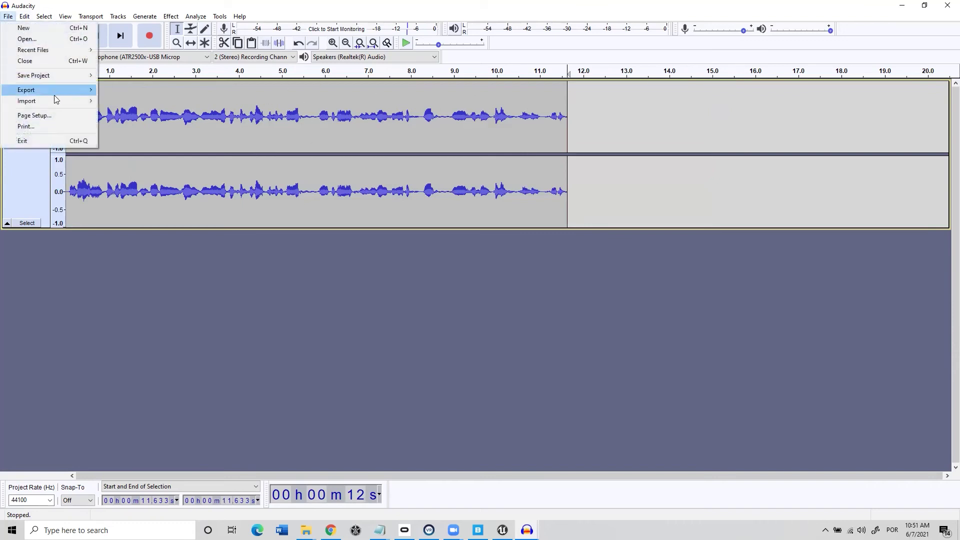
mouse_move(56, 91)
click(140, 101)
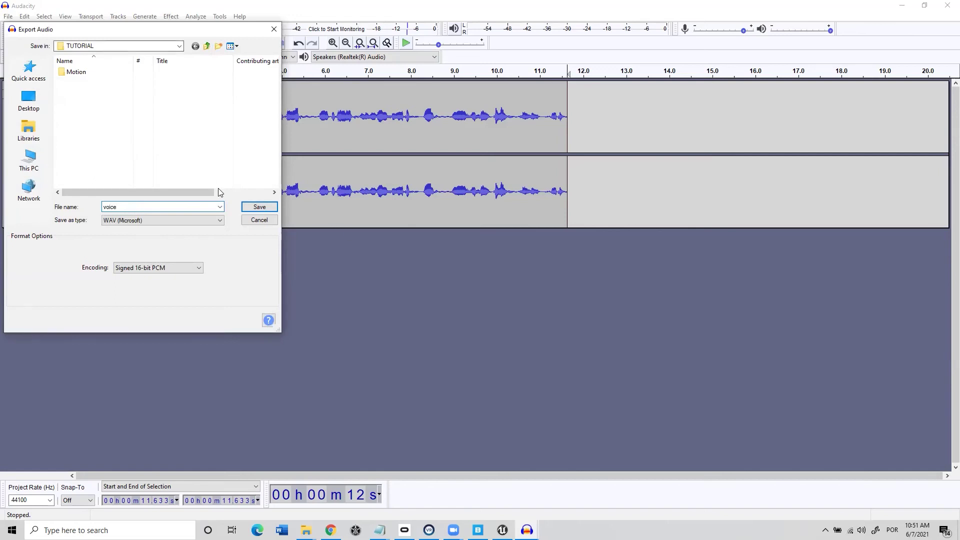
click(259, 207)
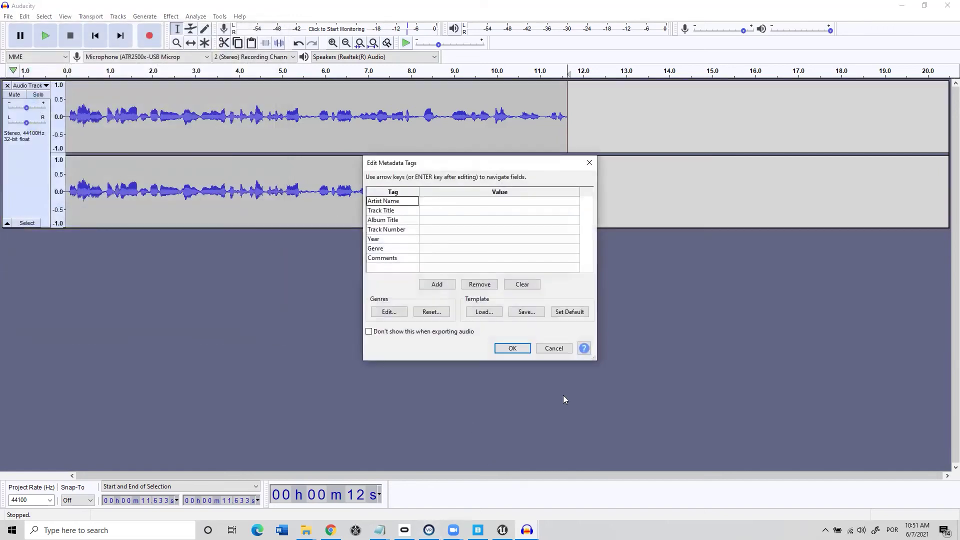
click(501, 351)
Return to Unreal Engine, show the project's Content folder and close the Take Recorder
click(503, 530)
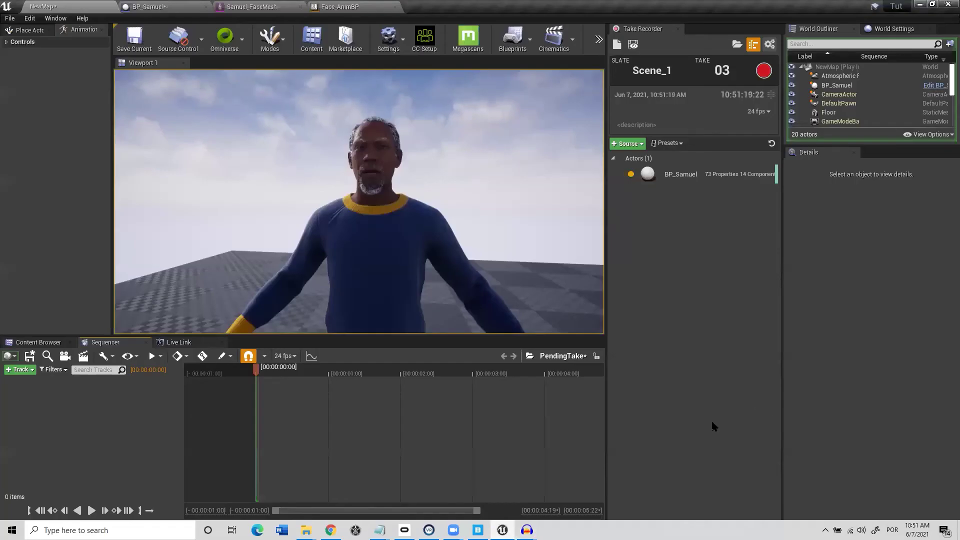
click(38, 343)
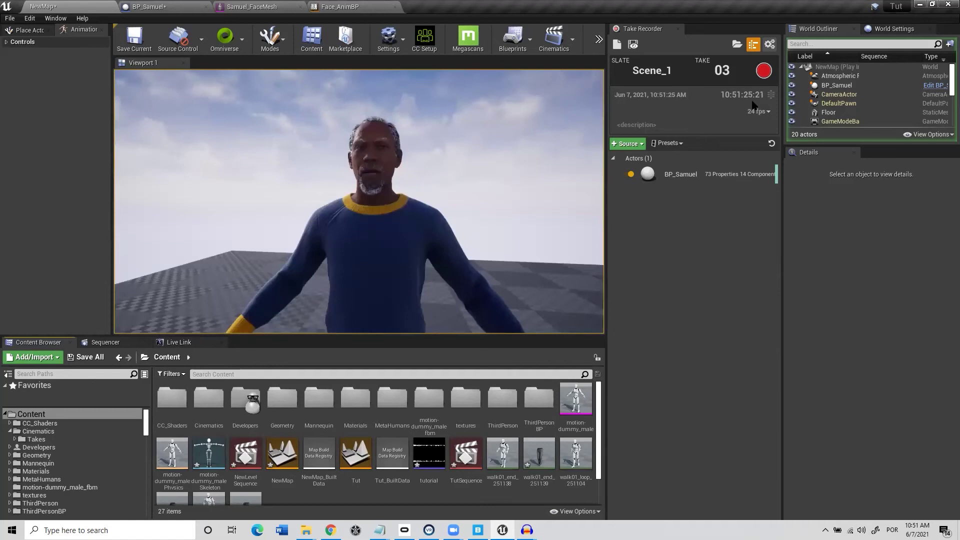
click(681, 29)
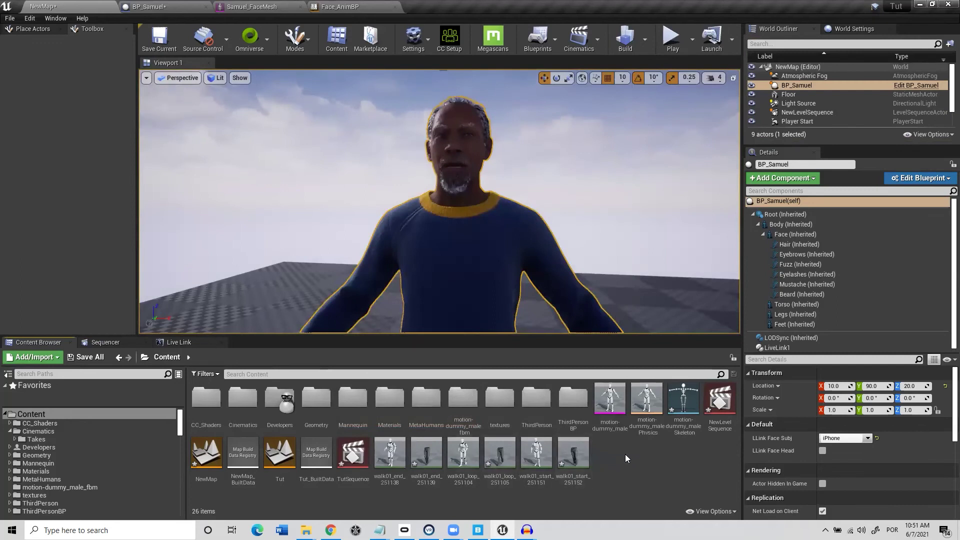
Import voice.wav from the TUTORIAL folder in File Explorer into the project's Content folder and close the Explorer window
mouse_move(306, 531)
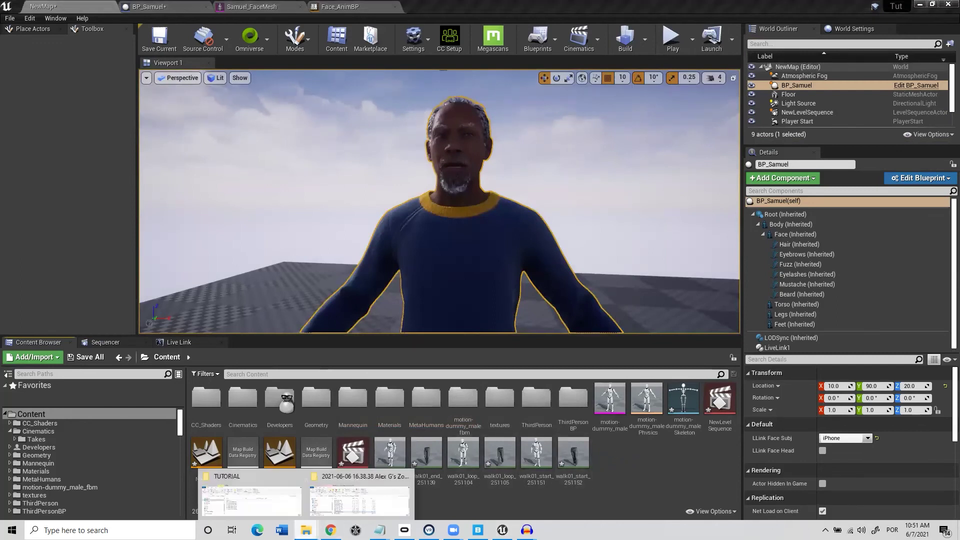
click(252, 490)
drag(295, 235, 646, 457)
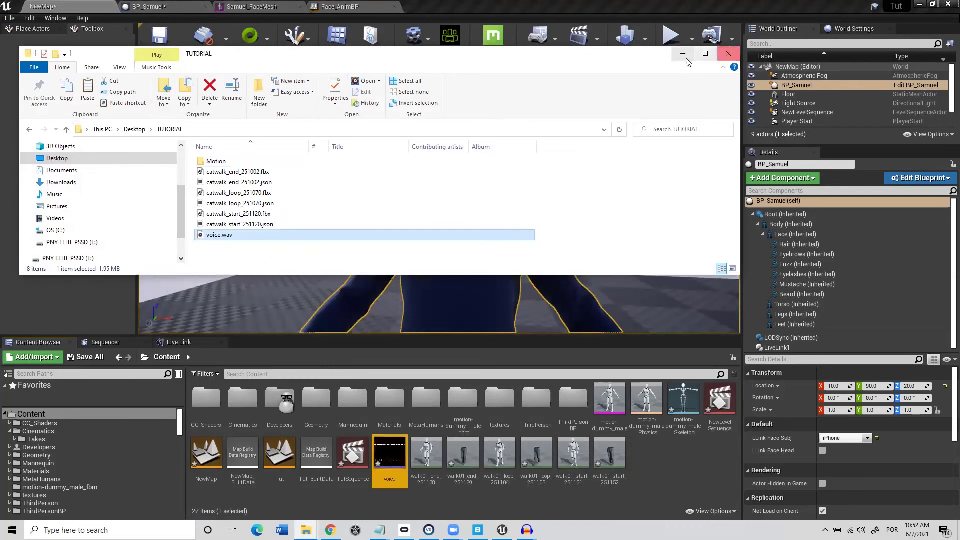
click(728, 53)
Browse to the Cinematics/Takes/2021-06-07 folder in the project content and locate the Scene_1_02 take
click(396, 468)
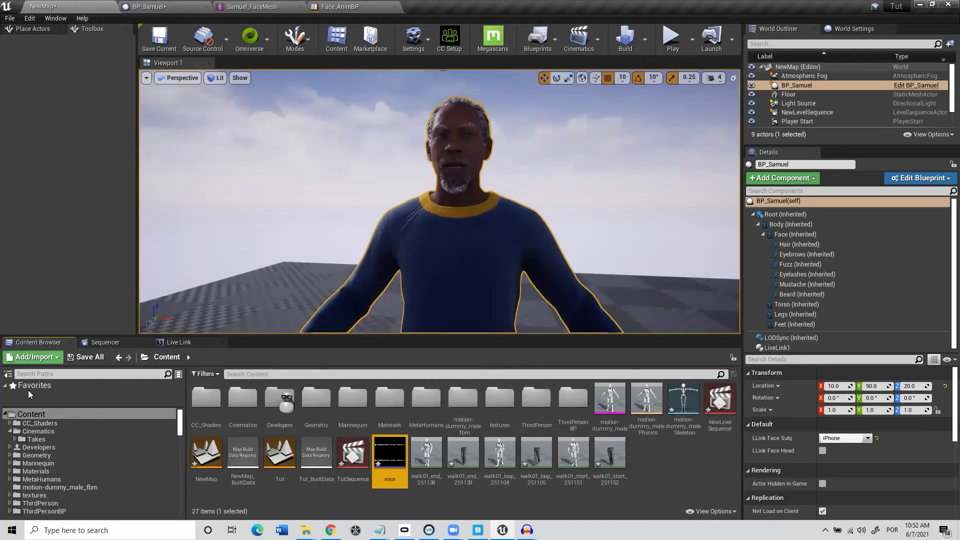
click(36, 431)
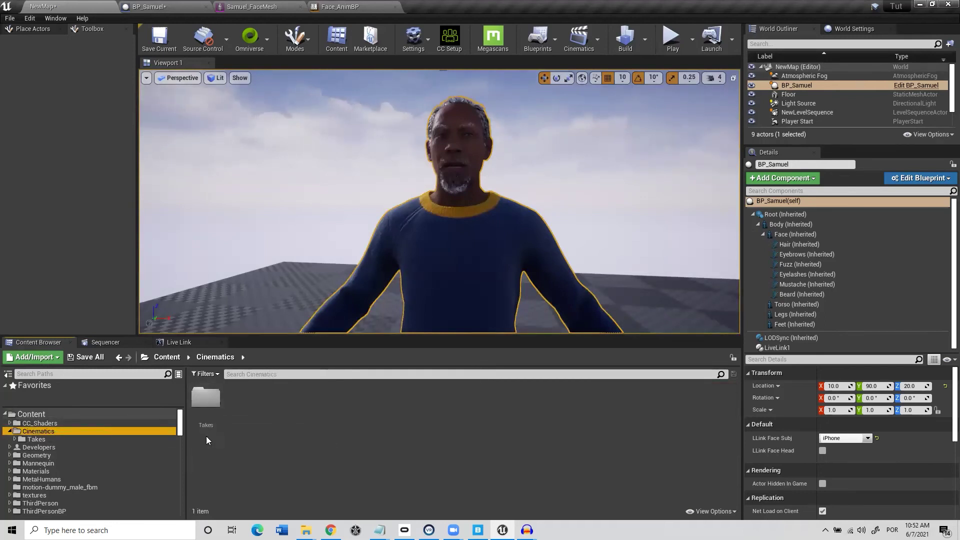
double_click(206, 400)
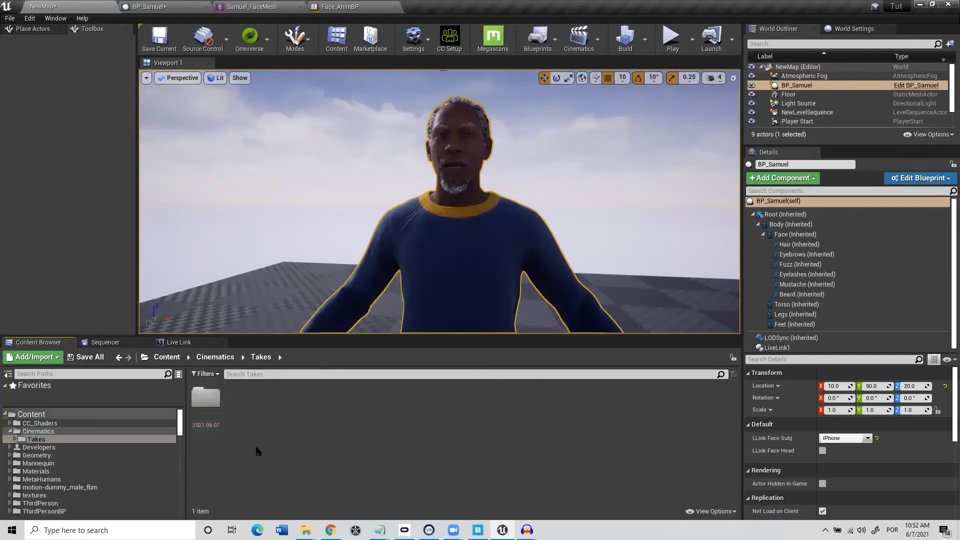
double_click(206, 399)
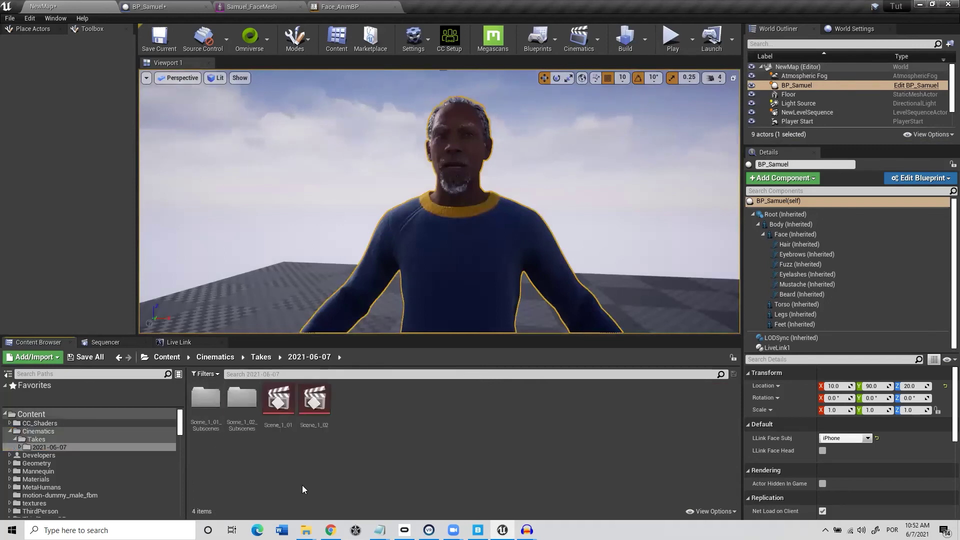
mouse_move(319, 415)
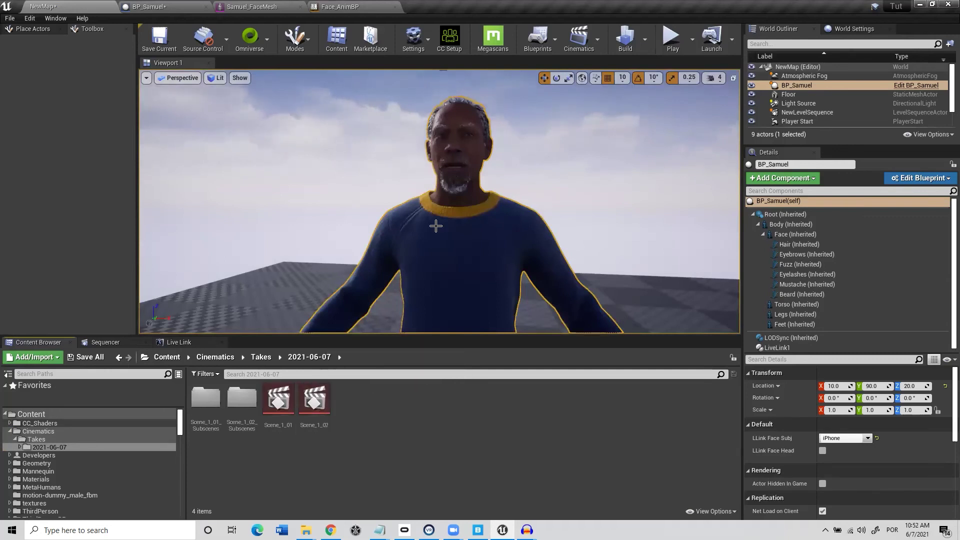
click(315, 402)
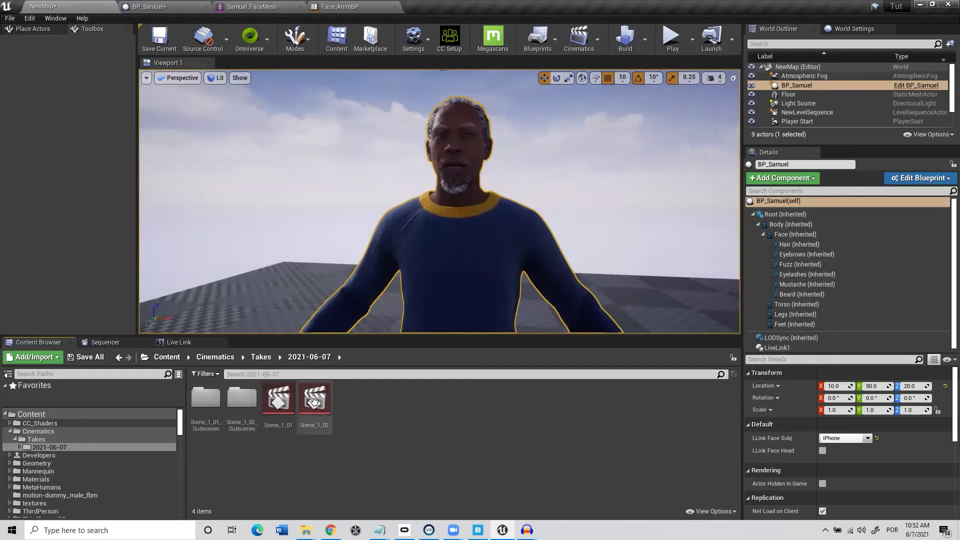
Create a new level sequence named NewLevelSequence1 in the Content folder and open it in Sequencer
click(106, 342)
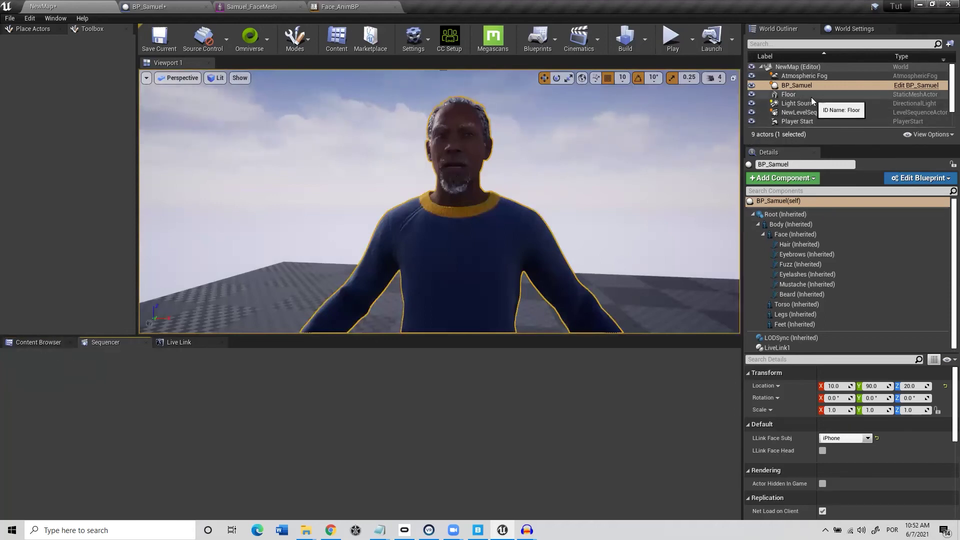
click(802, 85)
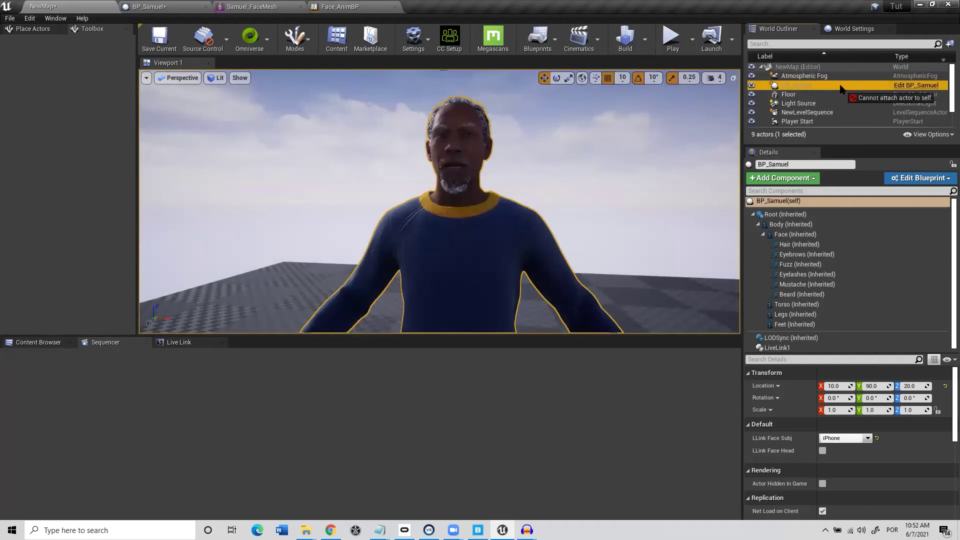
click(584, 37)
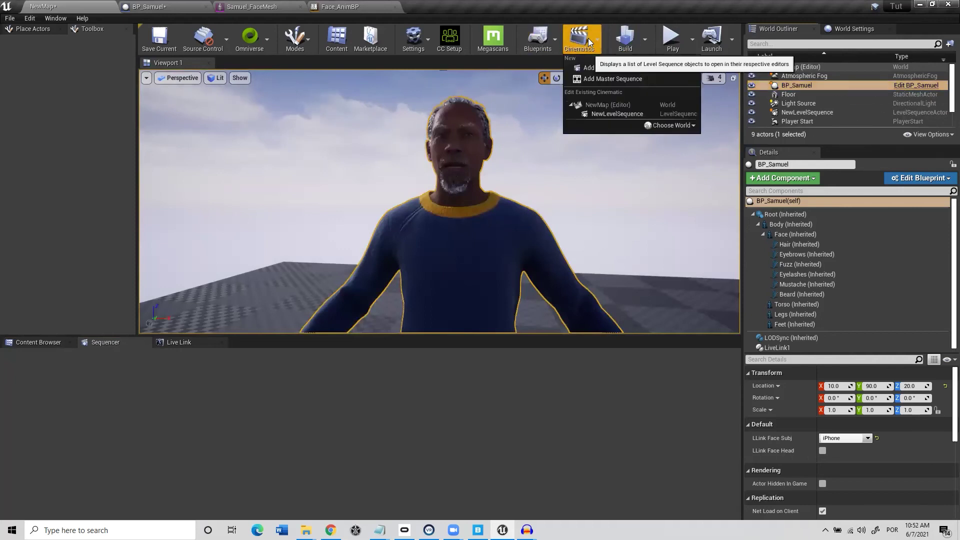
click(600, 70)
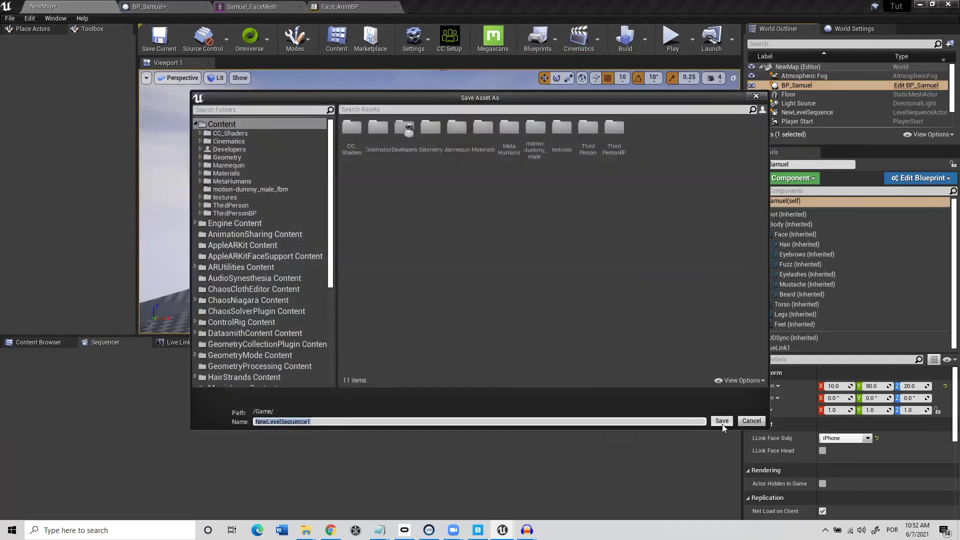
click(722, 421)
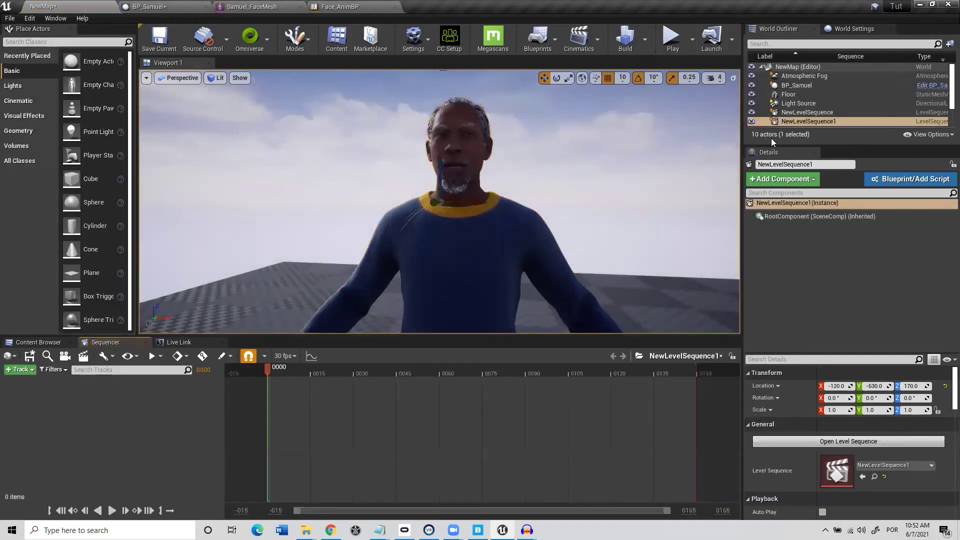
Add BP_Samuel to the new sequence and delete its MetaHuman_ControlRig and Face_ControlBoard_CtrlRig tracks
click(797, 86)
drag(796, 86, 143, 424)
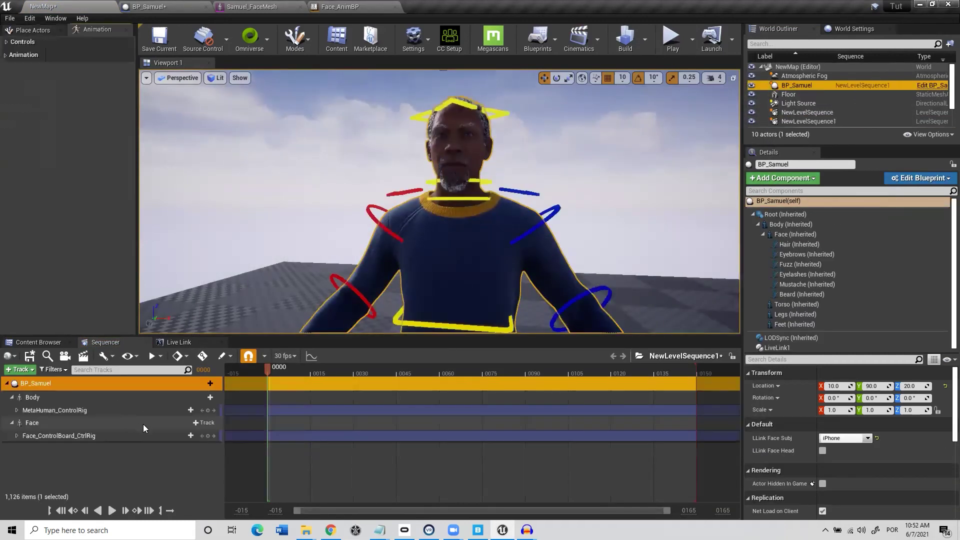
click(94, 410)
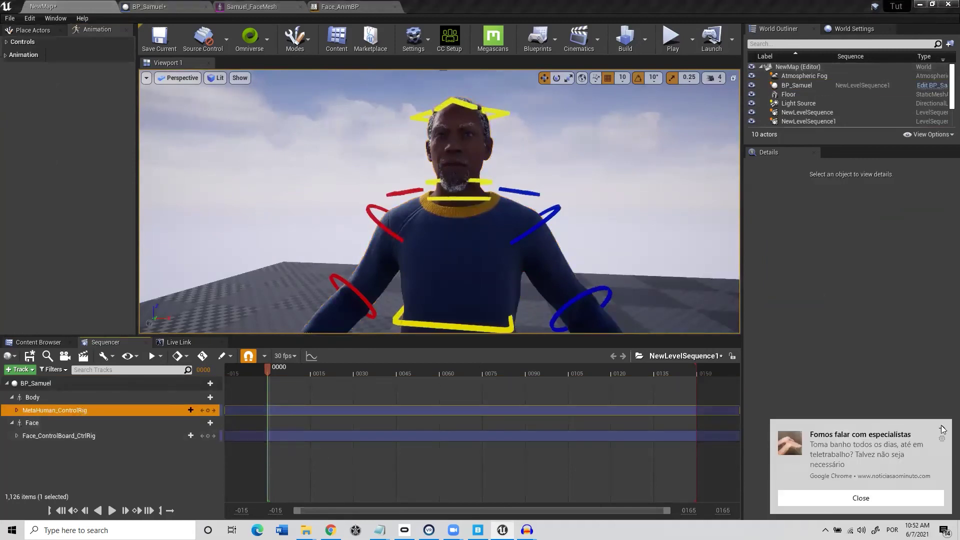
click(943, 429)
key(Delete)
click(101, 424)
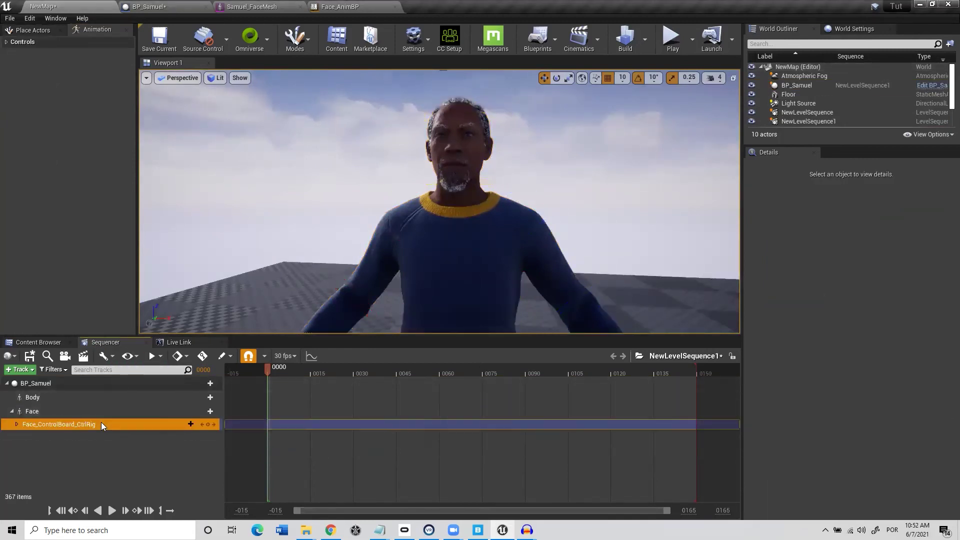
key(Delete)
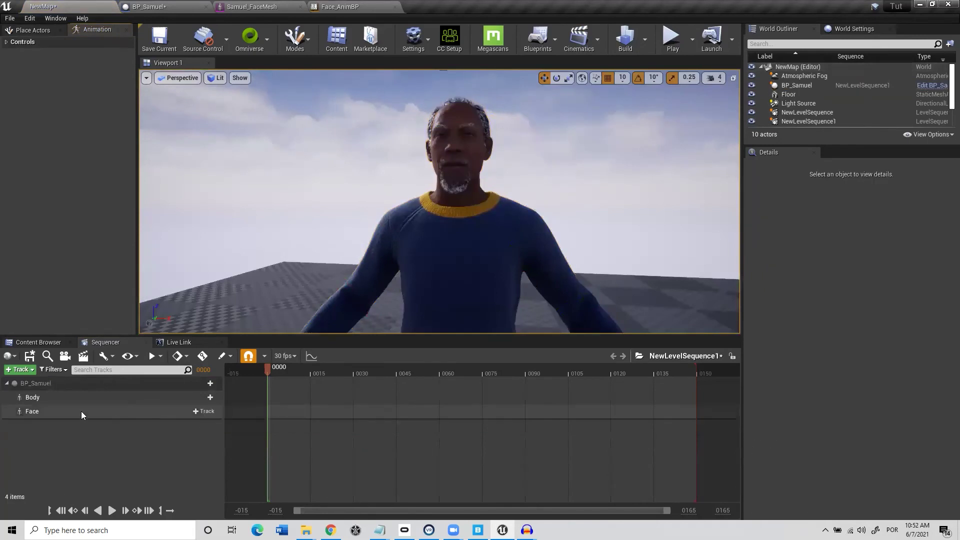
Add the BP_Samuel_Scene_1_02_0 recording as an animation track on BP_Samuel's Face component
click(204, 411)
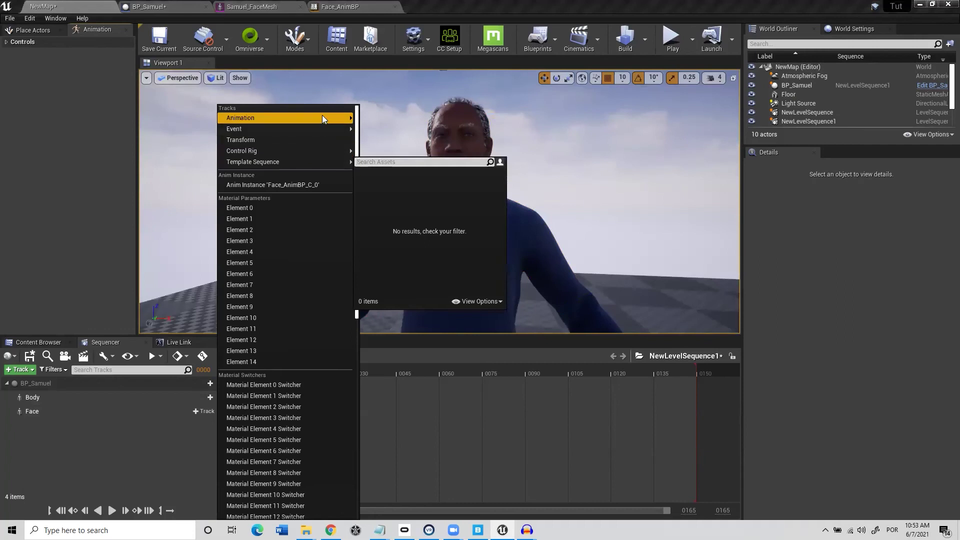
mouse_move(322, 115)
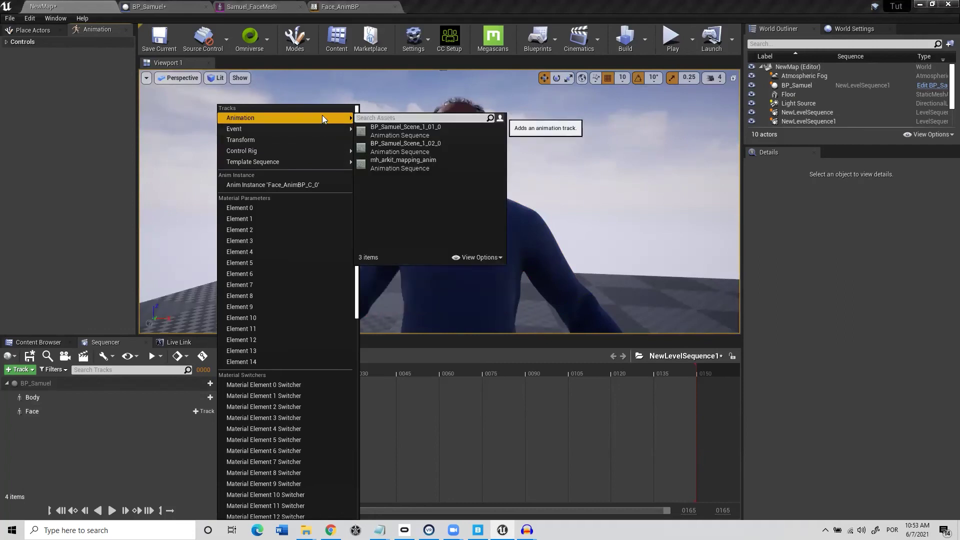
click(59, 440)
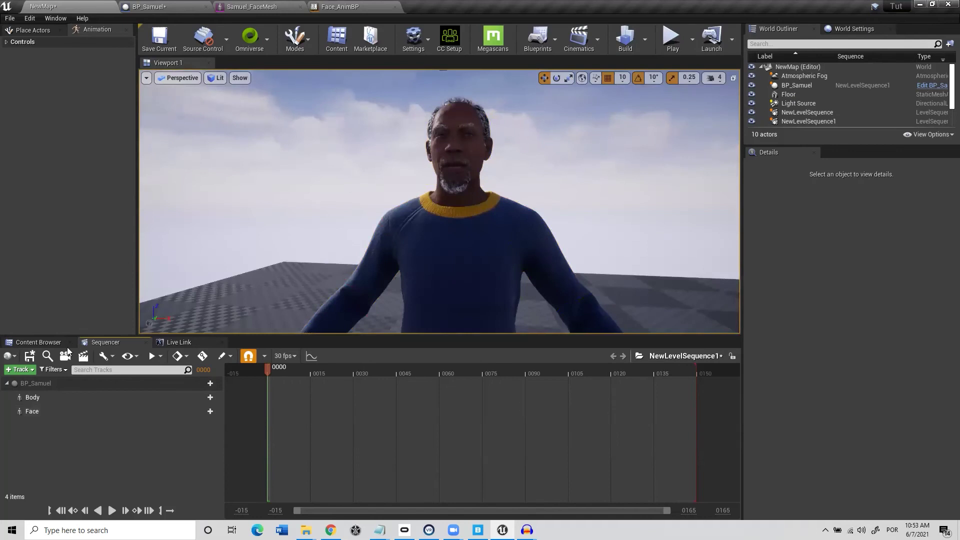
click(196, 412)
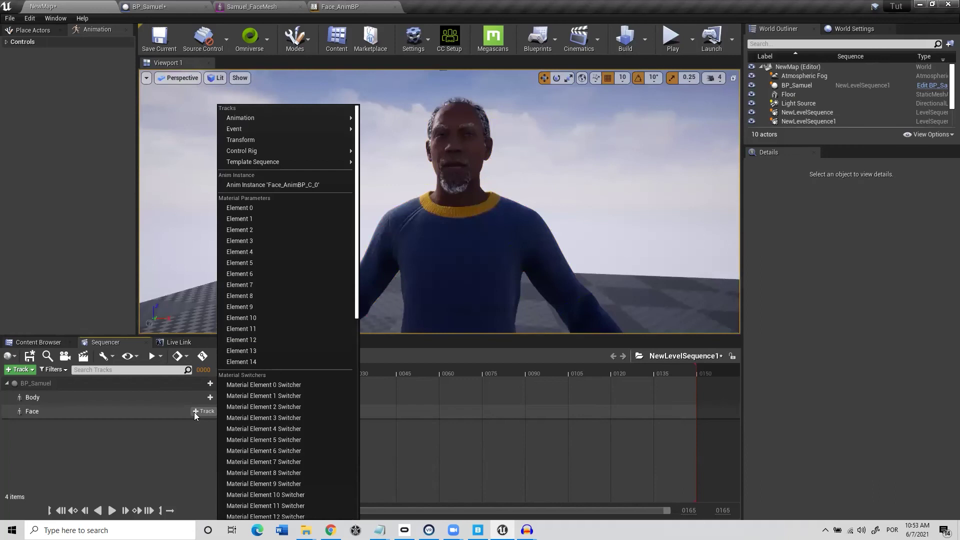
mouse_move(282, 118)
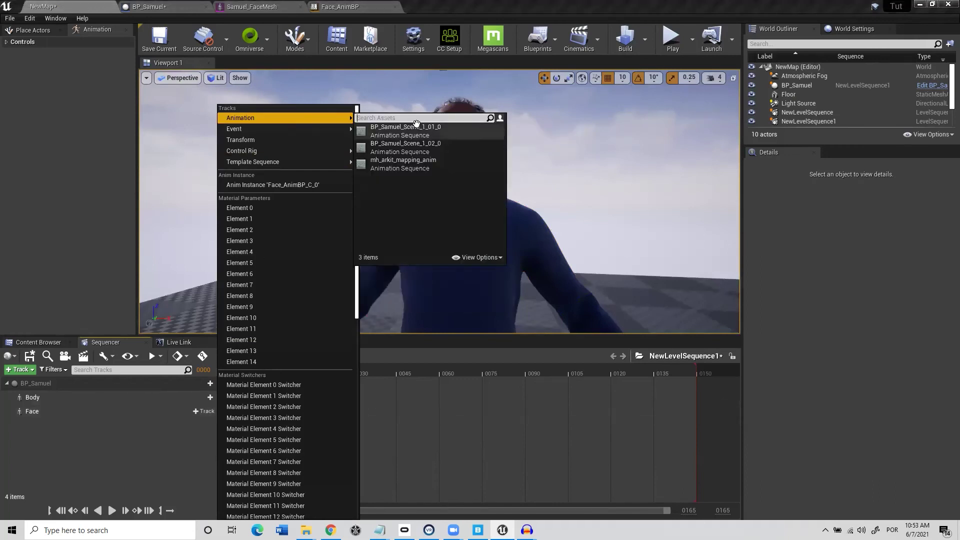
click(449, 148)
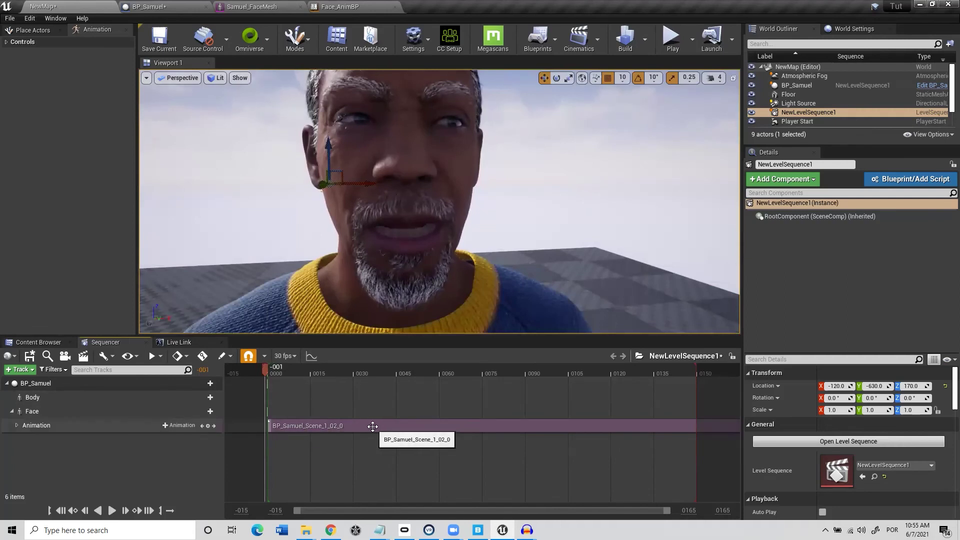
Play the sequence and view the facial animation on the character from farther back
key(space)
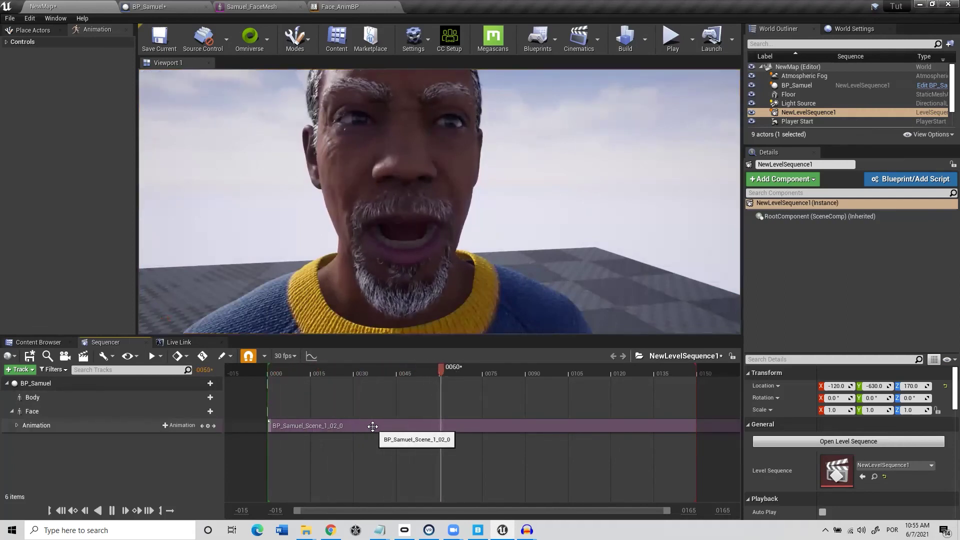
scroll(552, 226, down, 5)
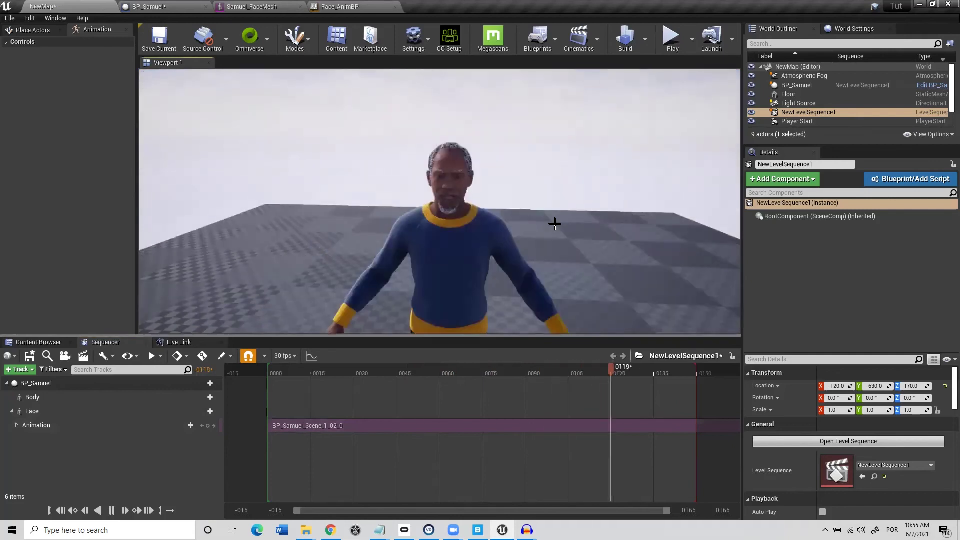
mouse_move(555, 224)
right_down()
mouse_move(557, 245)
mouse_move(545, 220)
right_up()
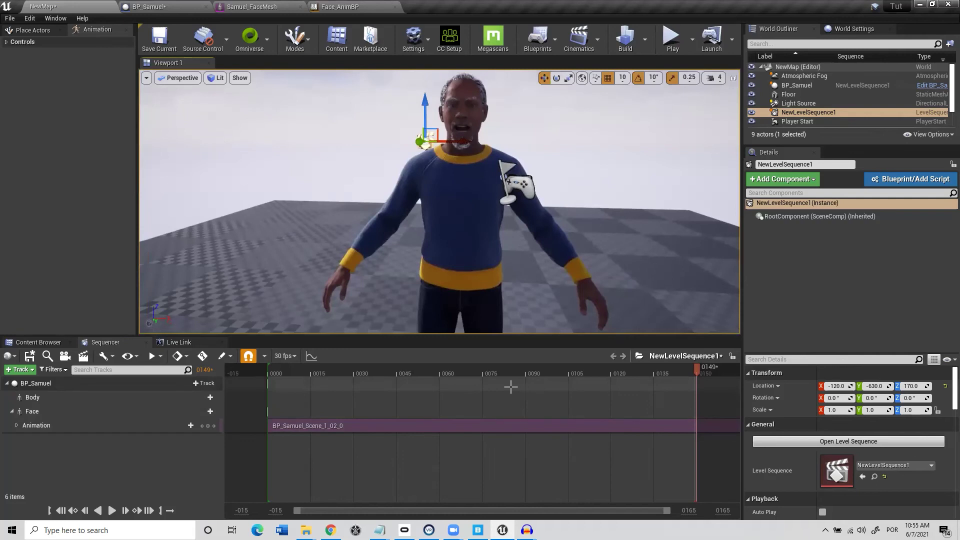
Extend the sequence's playback range to the end of the BP_Samuel_Scene_1_02_0 clip
scroll(510, 387, down, 5)
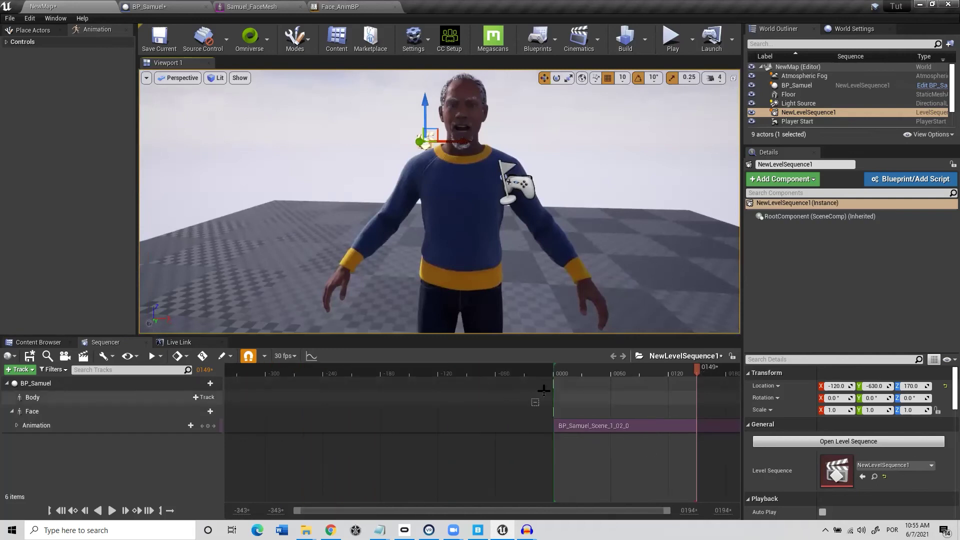
drag(429, 394, 425, 394)
right_drag(461, 393, 155, 390)
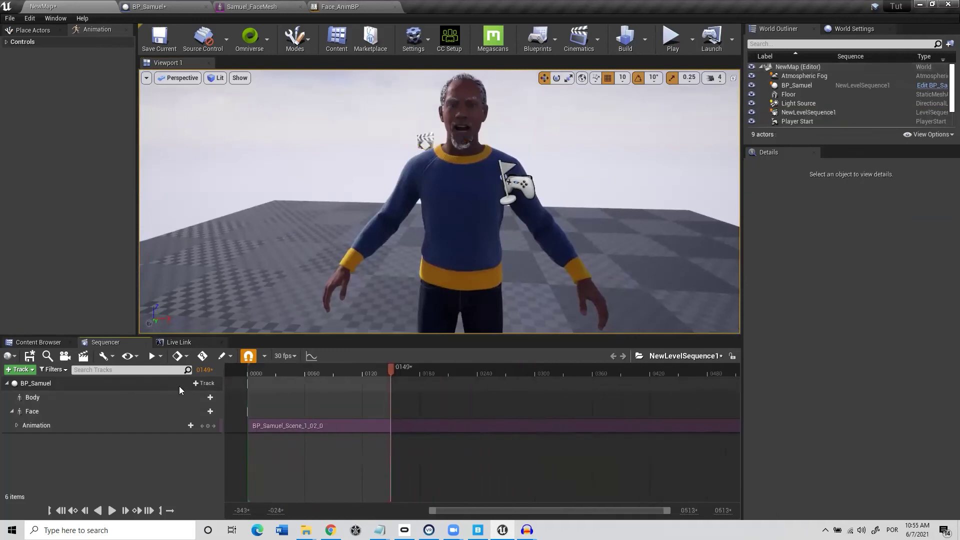
drag(391, 368, 544, 386)
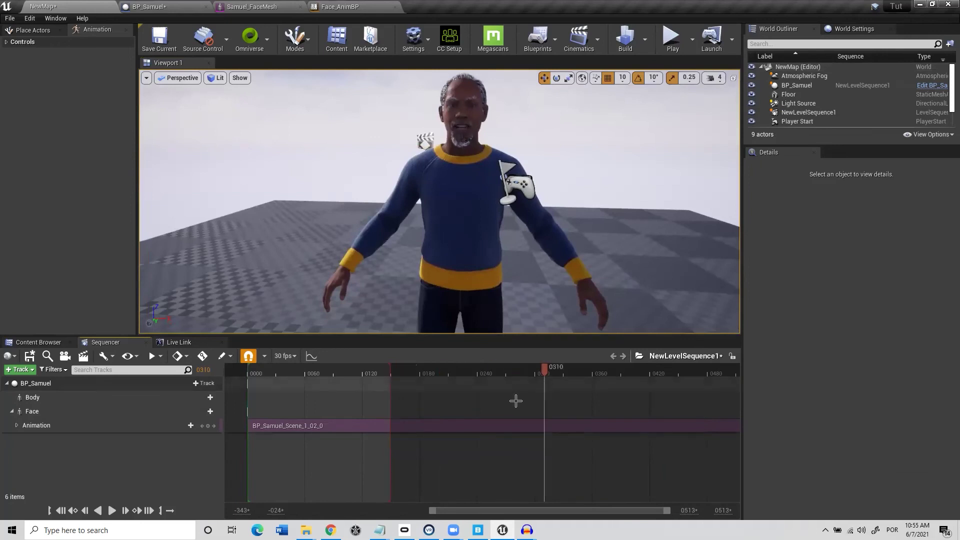
scroll(497, 426, down, 3)
scroll(497, 426, down, 3)
drag(510, 383, 643, 384)
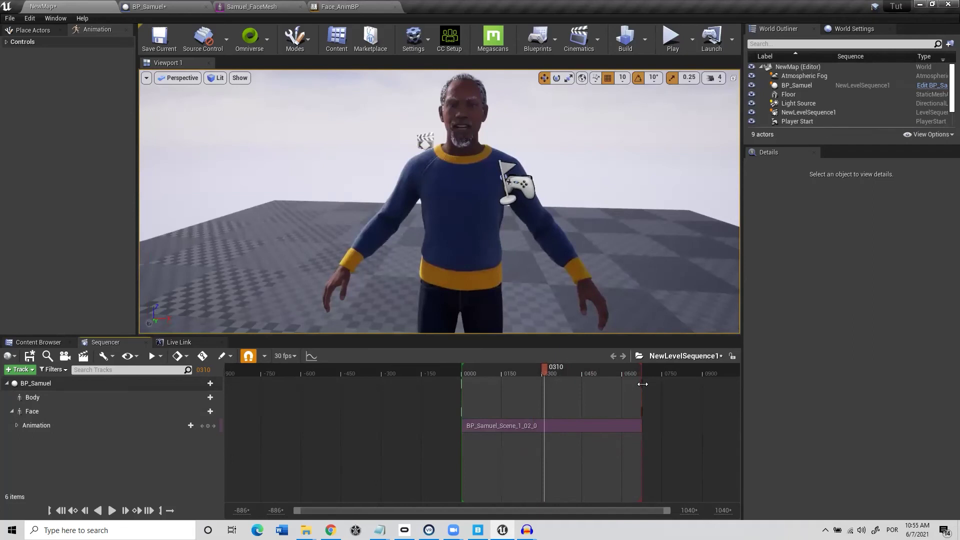
Move the playhead to frame 93 and lower the viewport camera speed to 2 for a close view of the face
drag(546, 370, 486, 373)
right_drag(450, 210, 460, 191)
right_drag(533, 212, 533, 212)
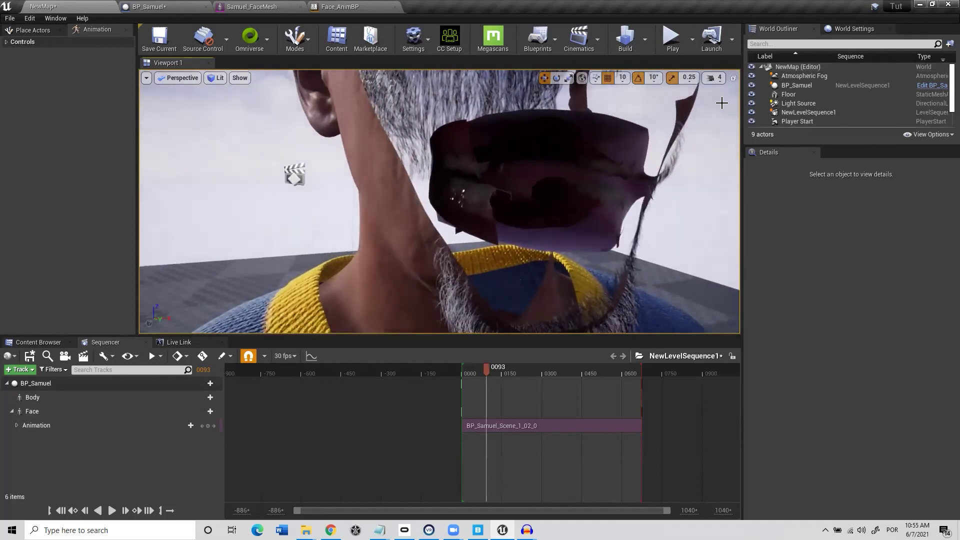
click(714, 79)
right_drag(520, 212, 521, 205)
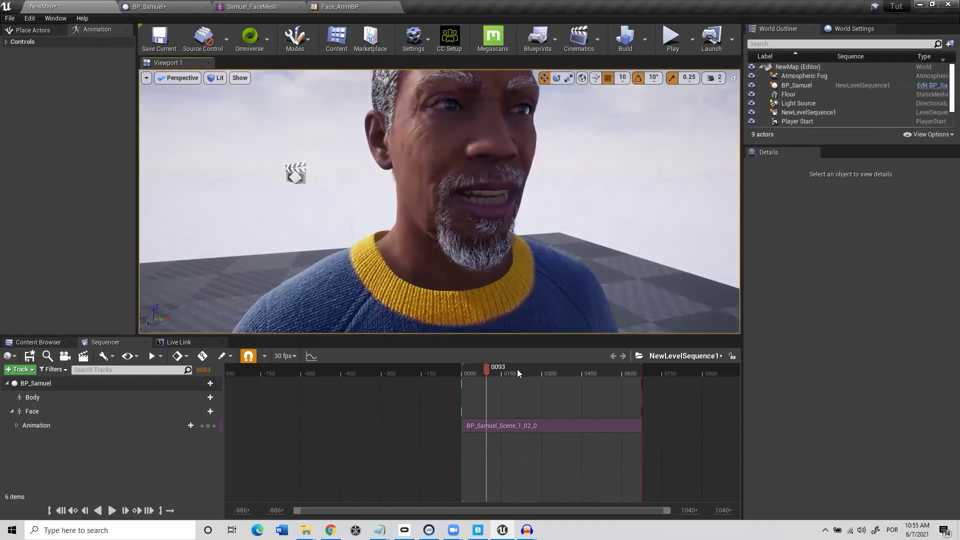
Play the sequence from near its start, check the facial animation from the front, and move the playhead back to the beginning
click(471, 370)
key(space)
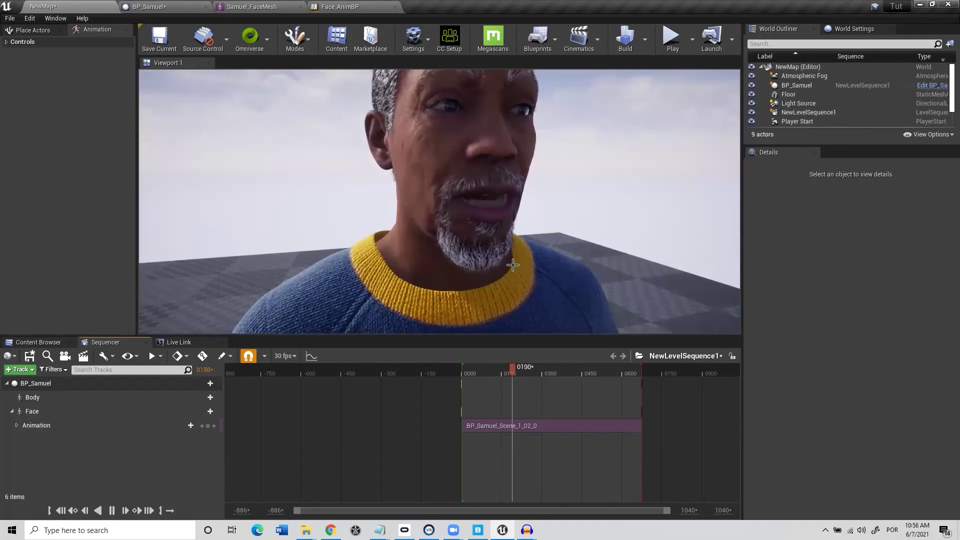
right_drag(526, 159, 525, 159)
right_drag(540, 292, 540, 292)
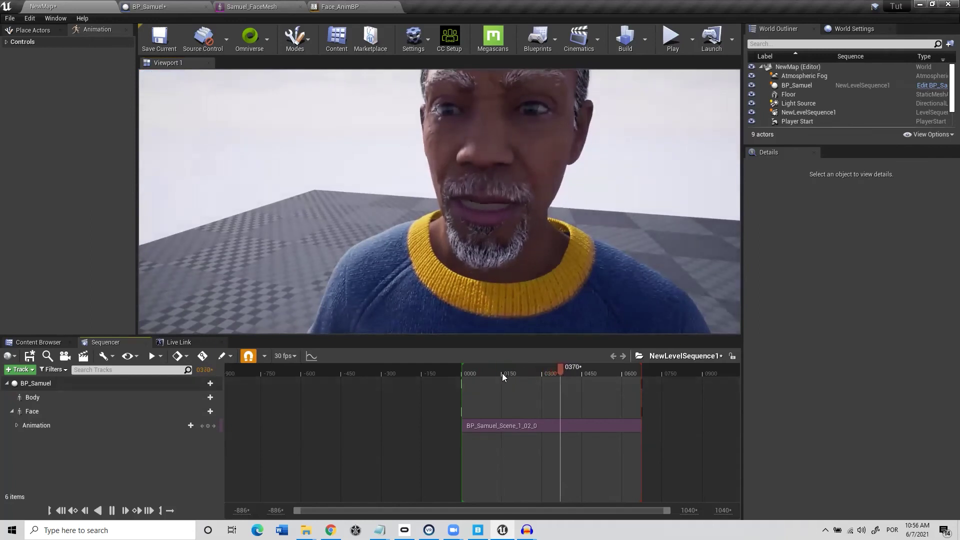
click(469, 374)
drag(469, 374, 463, 374)
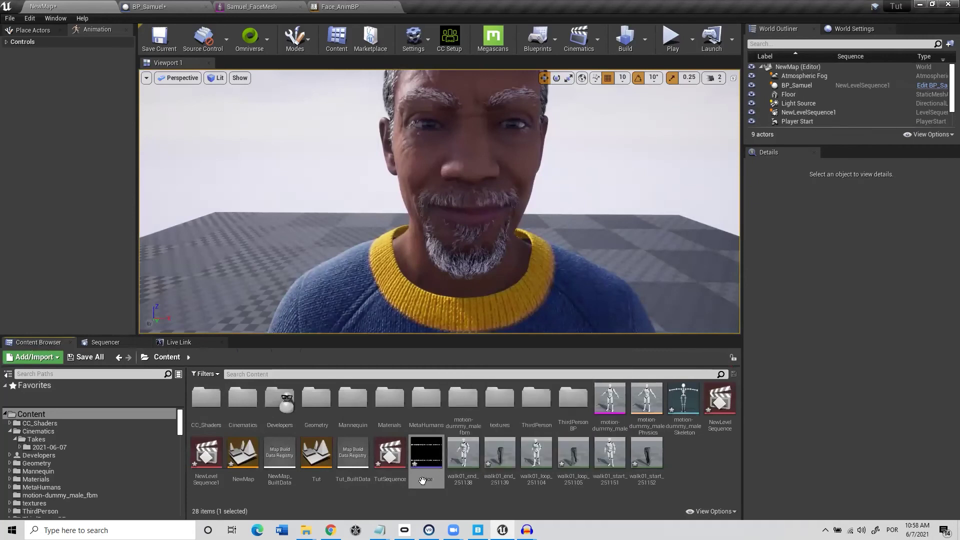
Add the imported voice sound to NewLevelSequence1 on an audio track, with its clip starting at frame 428
drag(423, 483, 114, 344)
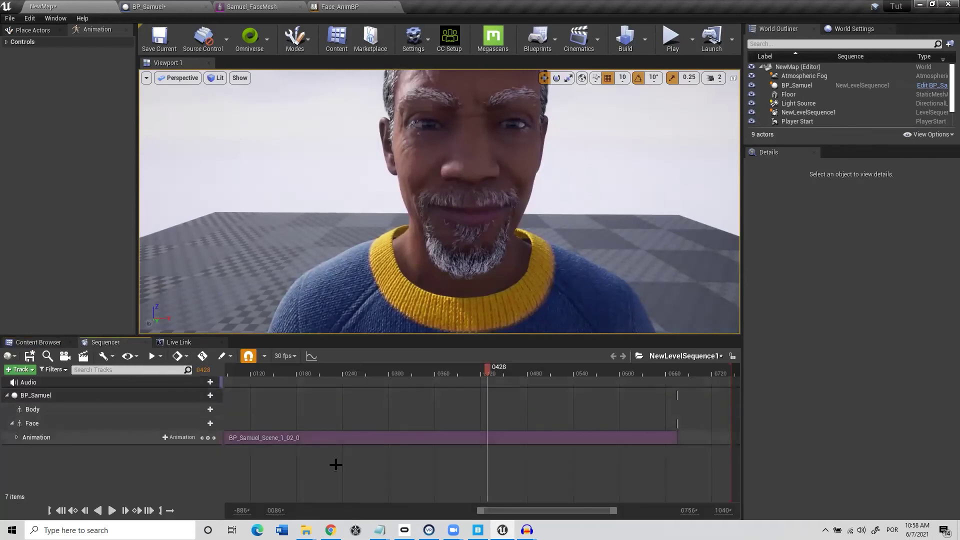
click(52, 342)
drag(426, 458, 84, 467)
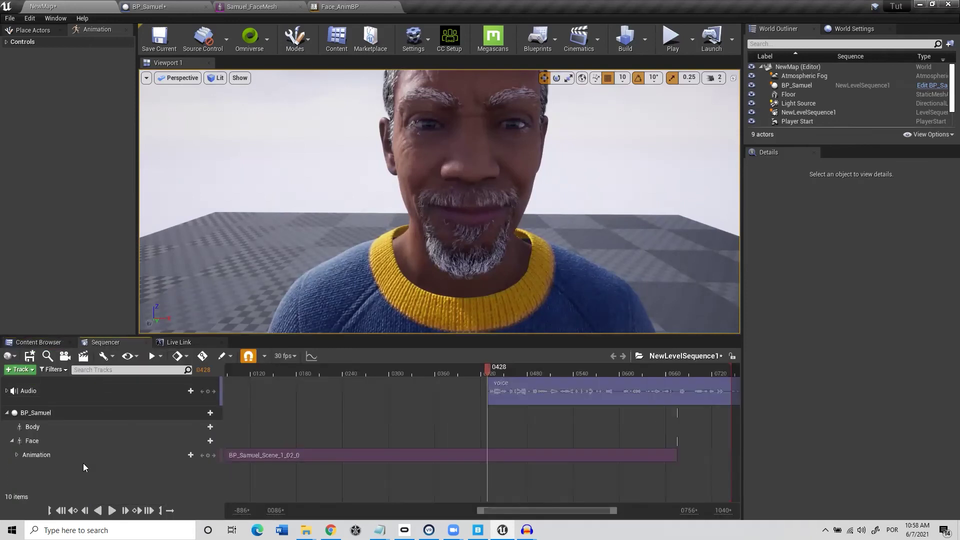
Move the voice clip to start at about frame 42 and play the sequence to check the lip sync
drag(545, 380, 304, 380)
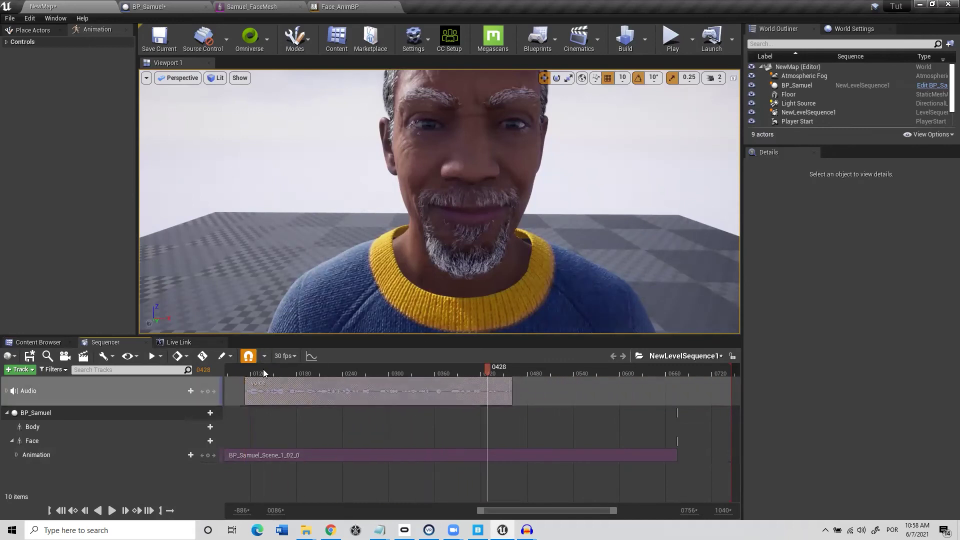
mouse_move(238, 370)
mouse_down()
mouse_move(220, 374)
mouse_move(230, 381)
mouse_up()
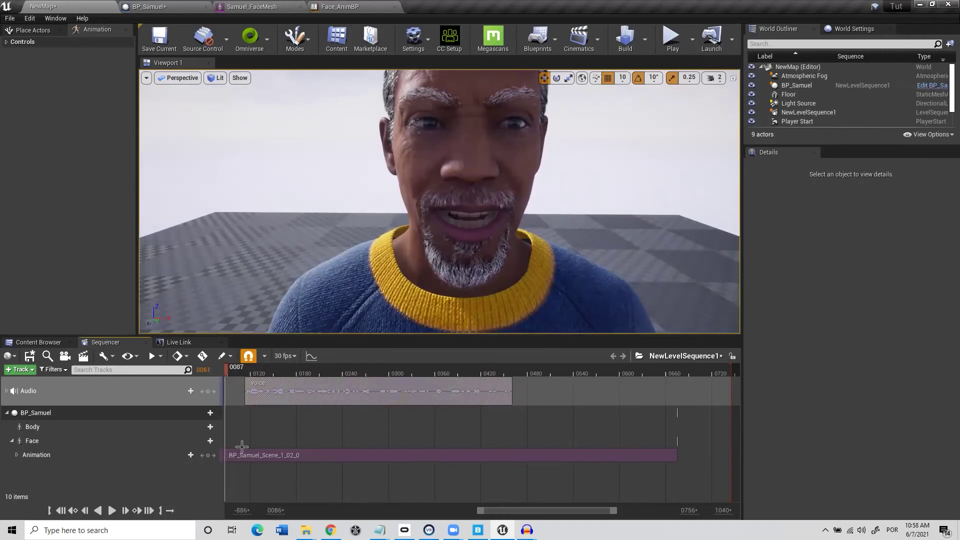
drag(517, 511, 482, 515)
drag(317, 374, 335, 385)
drag(420, 385, 334, 372)
key(space)
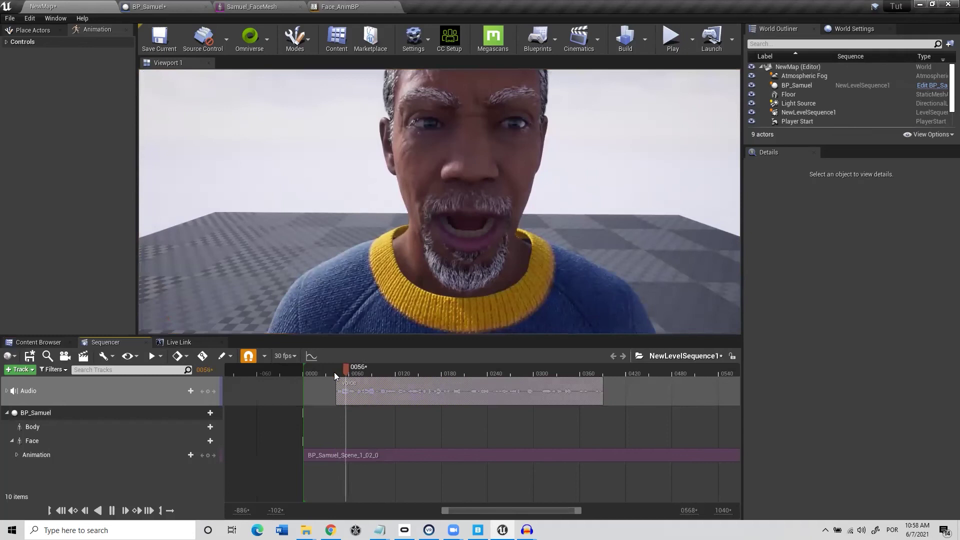
key(space)
drag(358, 371, 336, 374)
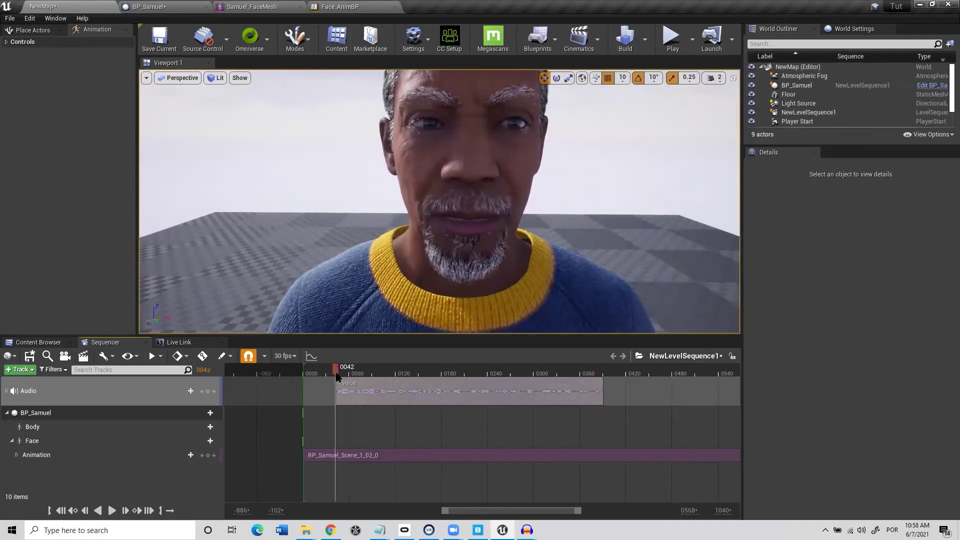
key(space)
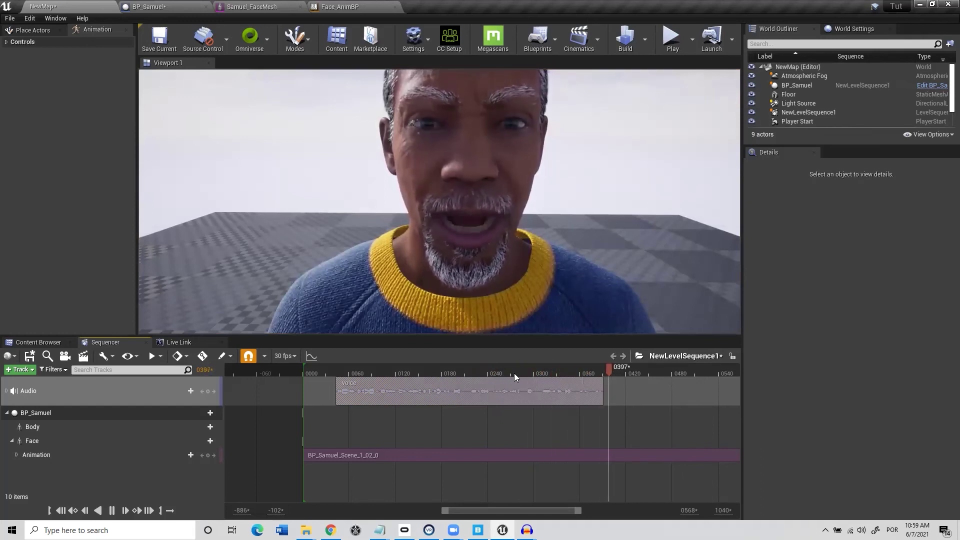
key(space)
Shift the voice clip to start at about frame 82 and play from frame 75 to check its timing
drag(565, 387, 596, 387)
mouse_move(372, 368)
mouse_down()
mouse_move(337, 375)
mouse_move(361, 377)
mouse_up()
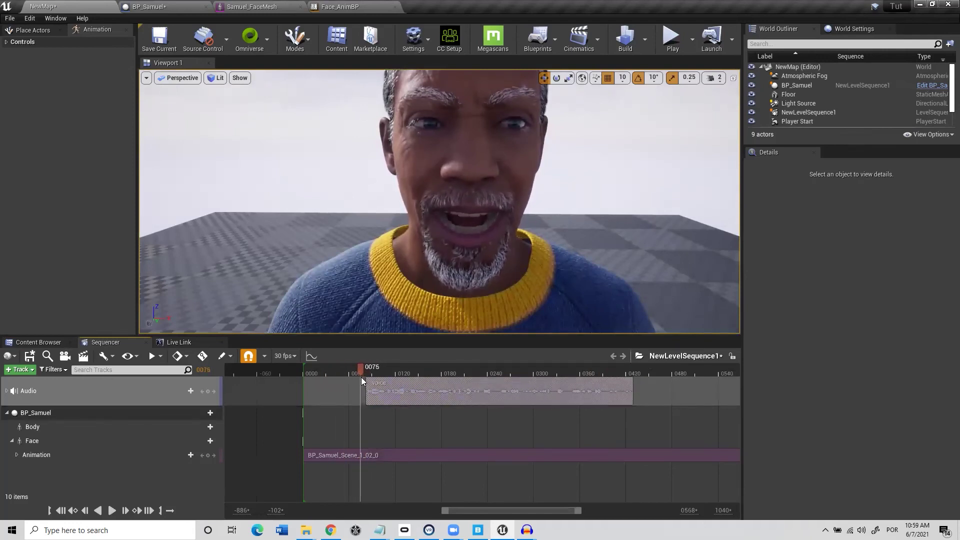
key(space)
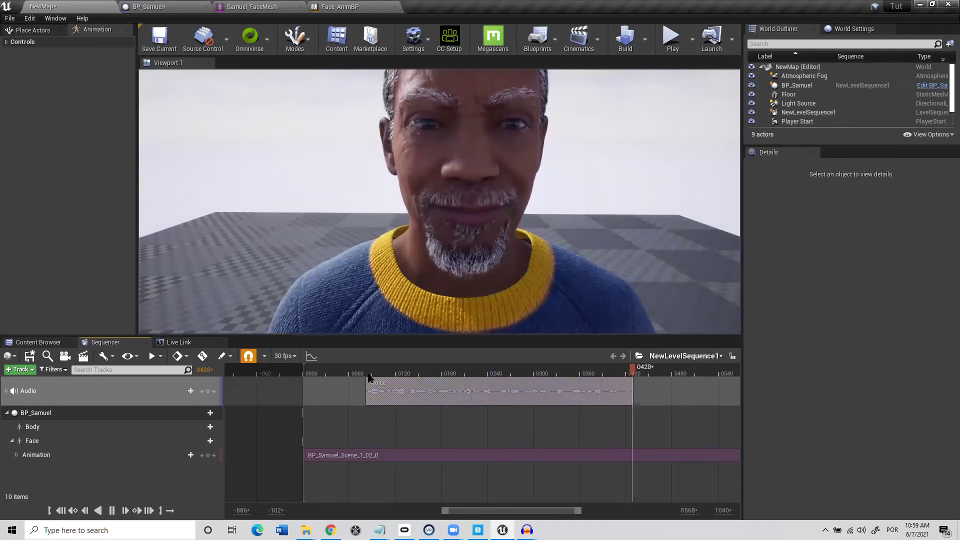
key(space)
Move the voice clip to start at about frame 61, play the sequence to check the sync, and set the playhead to frame 92
drag(385, 383, 355, 385)
key(space)
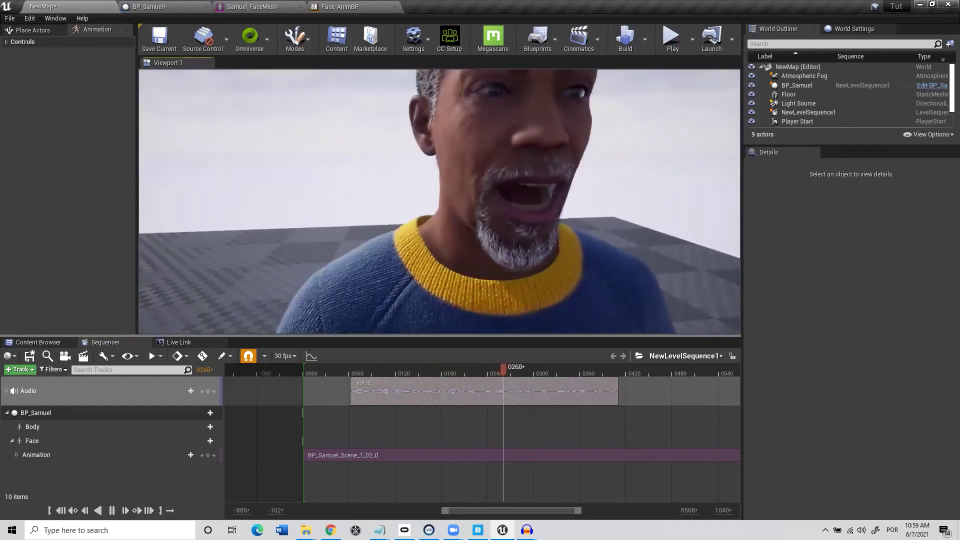
drag(400, 373, 374, 381)
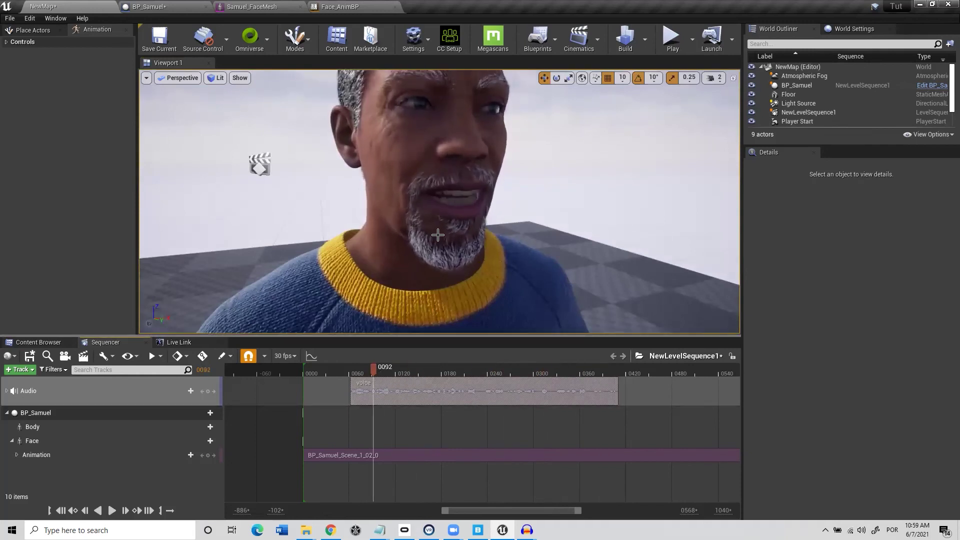
scroll(437, 235, down, 7)
scroll(437, 235, up, 7)
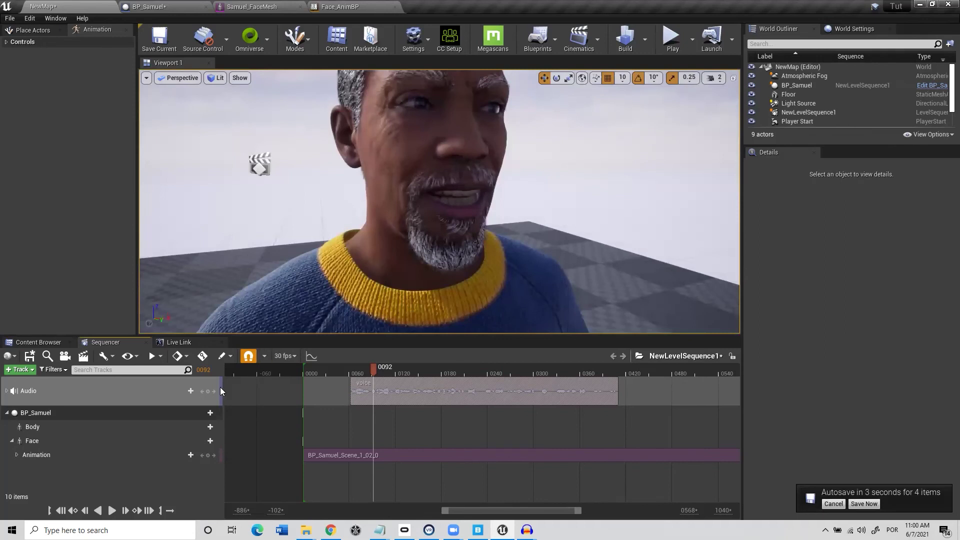
click(204, 443)
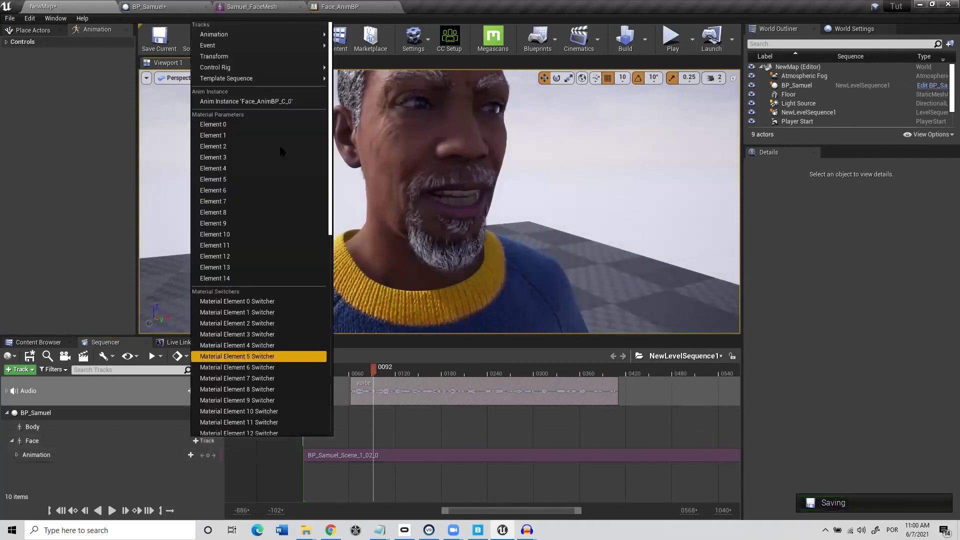
mouse_move(294, 46)
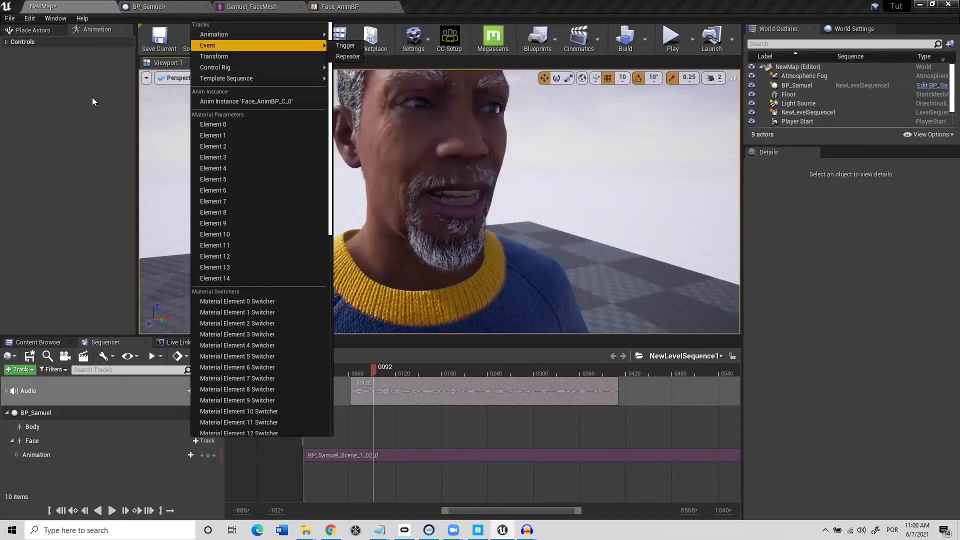
click(312, 376)
drag(469, 372, 410, 359)
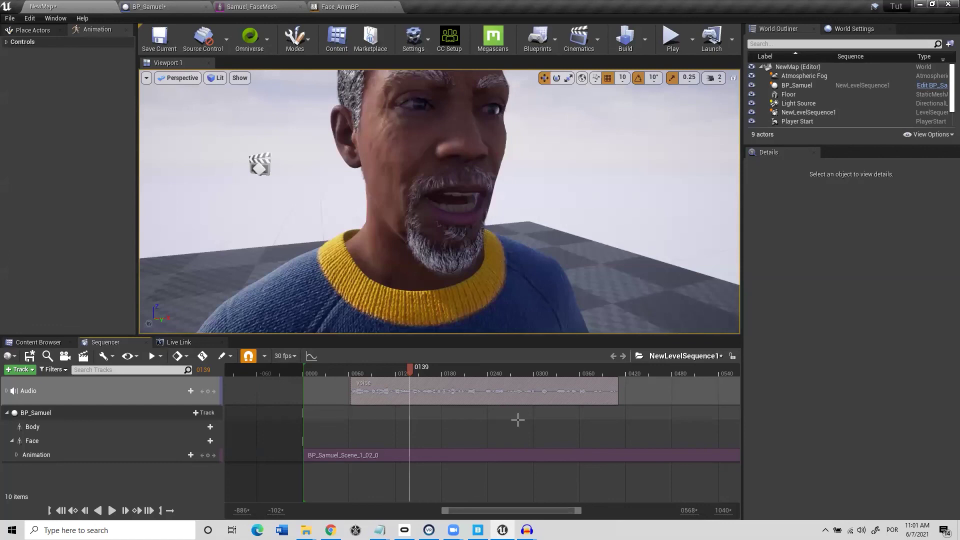
Add the walk01_loop_251105 animation to BP_Samuel's Body track, starting at frame 13
drag(420, 375, 315, 390)
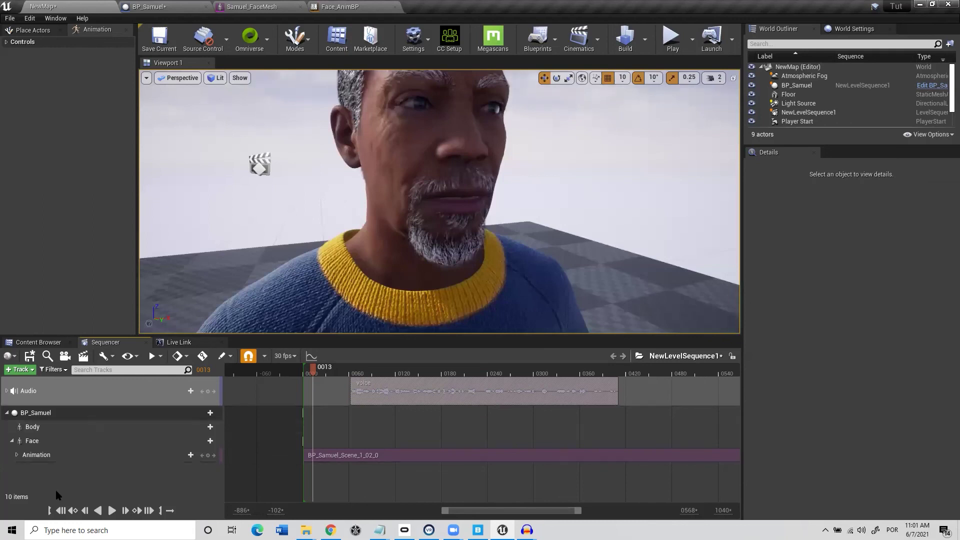
click(202, 428)
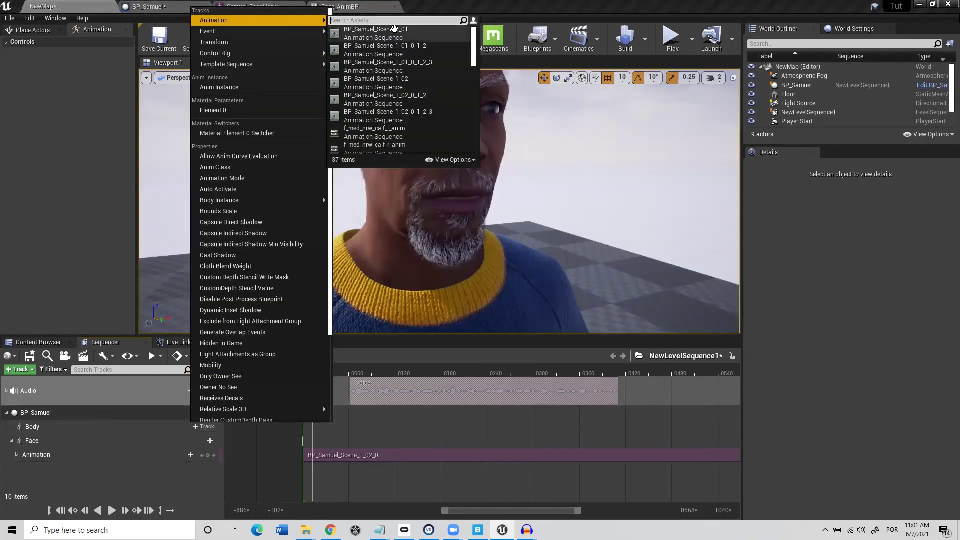
click(89, 427)
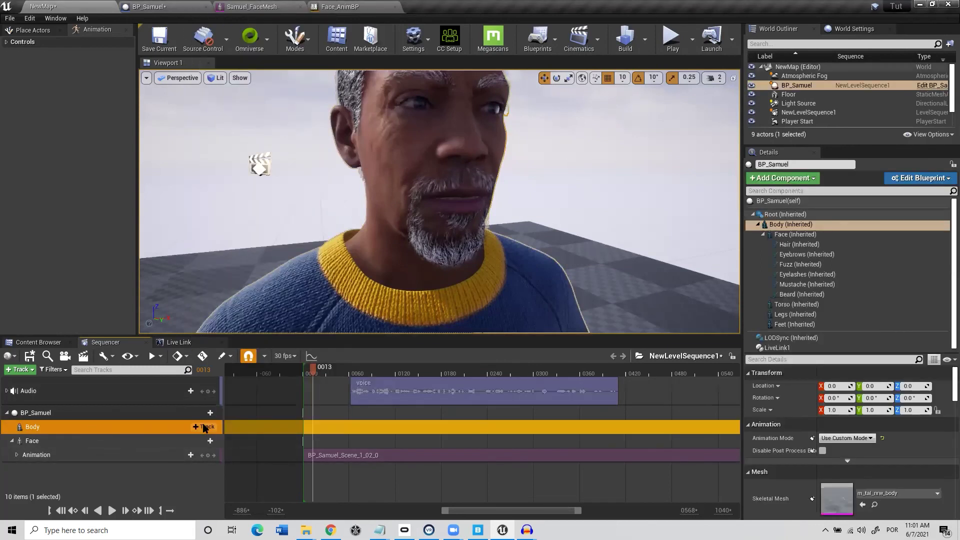
click(203, 427)
mouse_move(285, 21)
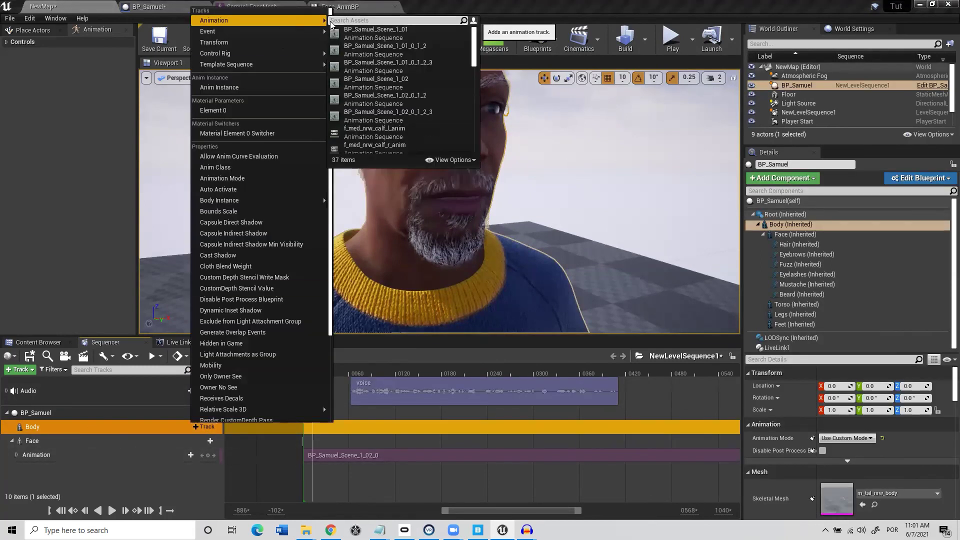
drag(473, 66, 484, 160)
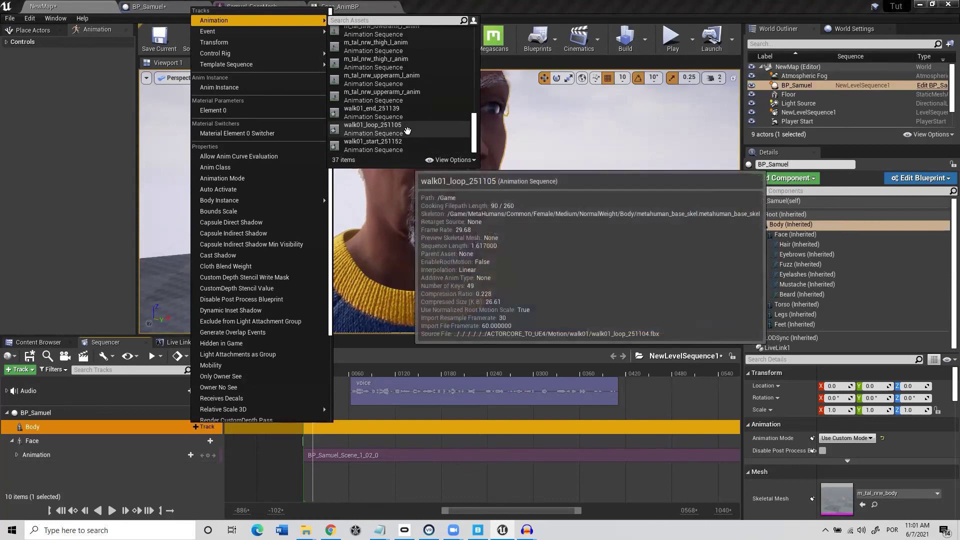
click(372, 128)
Preview the walk animation and extend its clip to frame 409, level with the end of the voice clip
mouse_move(323, 376)
mouse_down()
mouse_move(342, 369)
mouse_move(328, 374)
mouse_up()
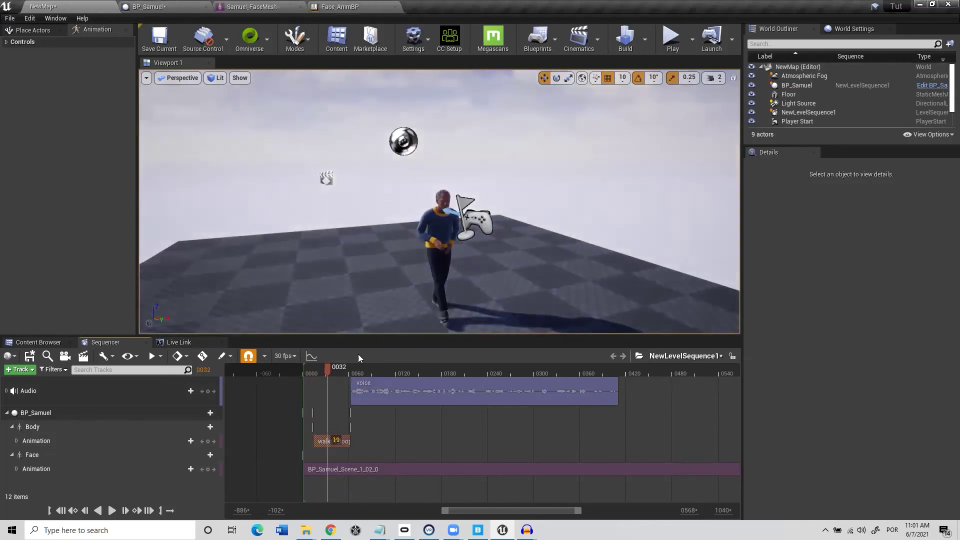
drag(326, 373, 315, 370)
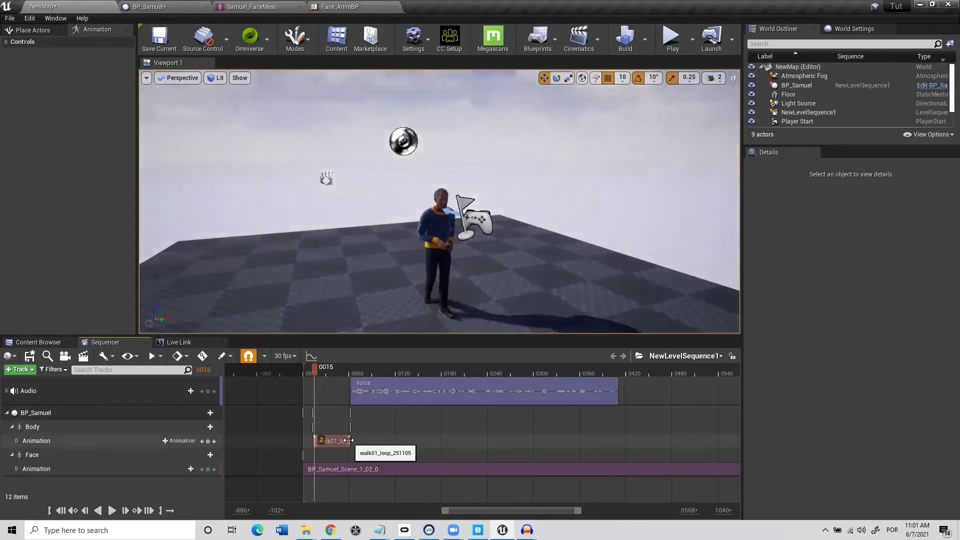
drag(348, 441, 612, 451)
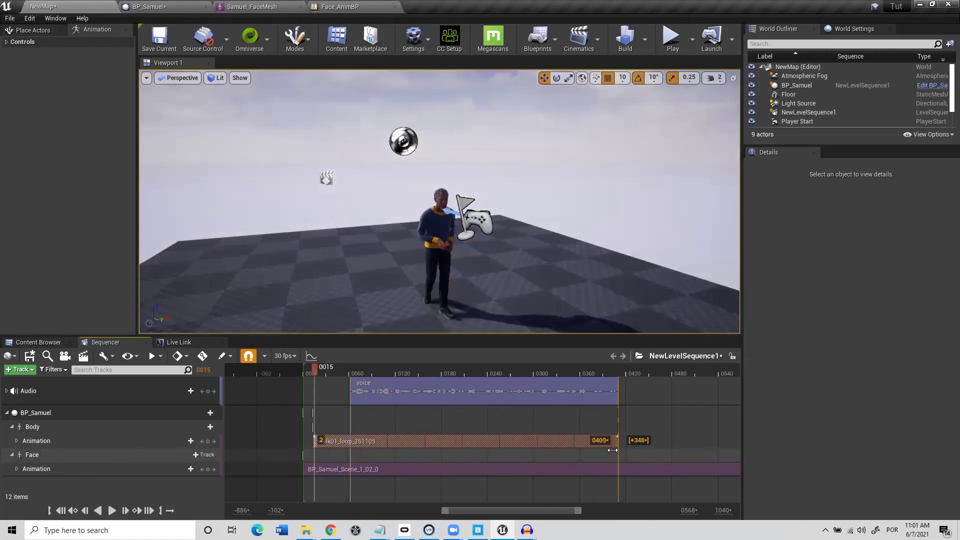
Play the sequence from near its start and check the speaking face together with the walking body
drag(338, 367, 313, 389)
key(space)
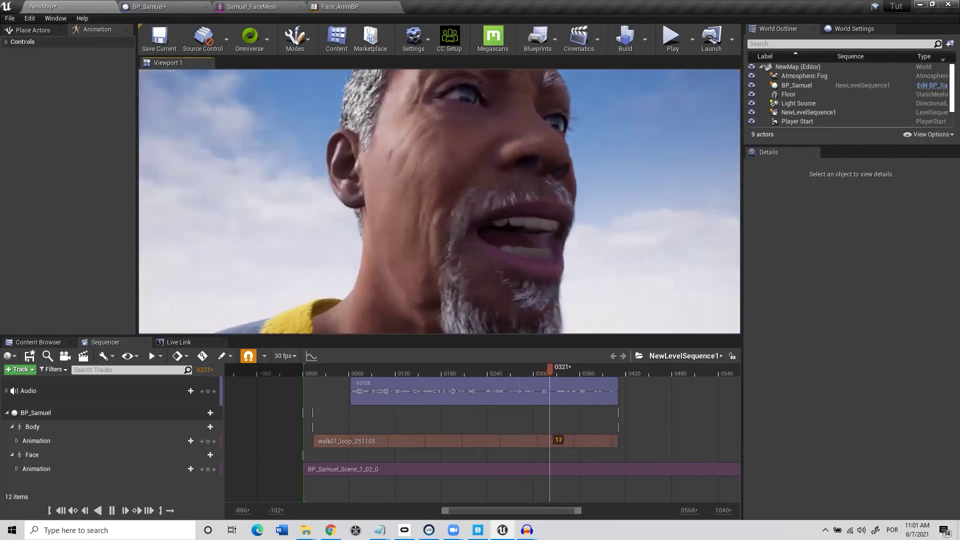
drag(501, 373, 335, 372)
drag(311, 375, 307, 374)
right_drag(428, 205, 429, 206)
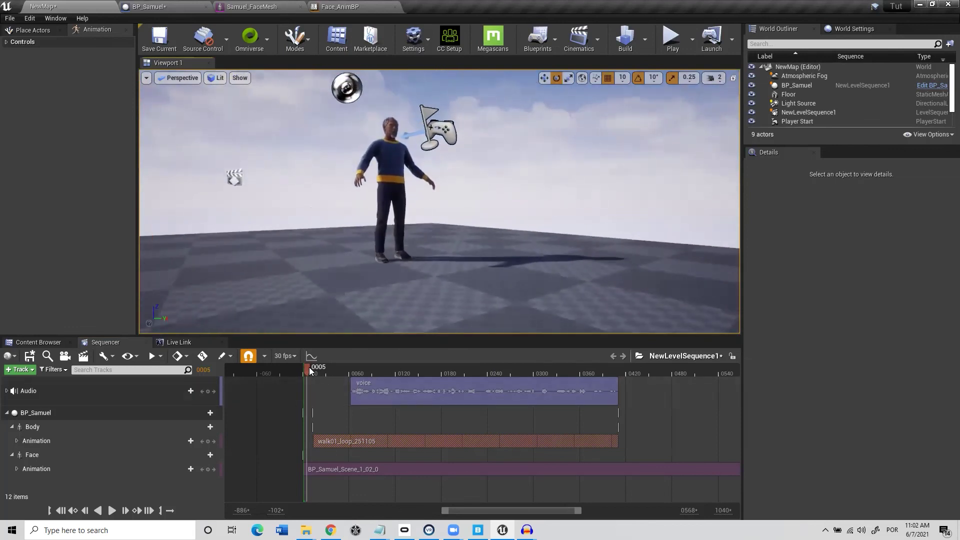
Add a Transform track to BP_Samuel and key its starting position at frame 3
drag(310, 371, 306, 370)
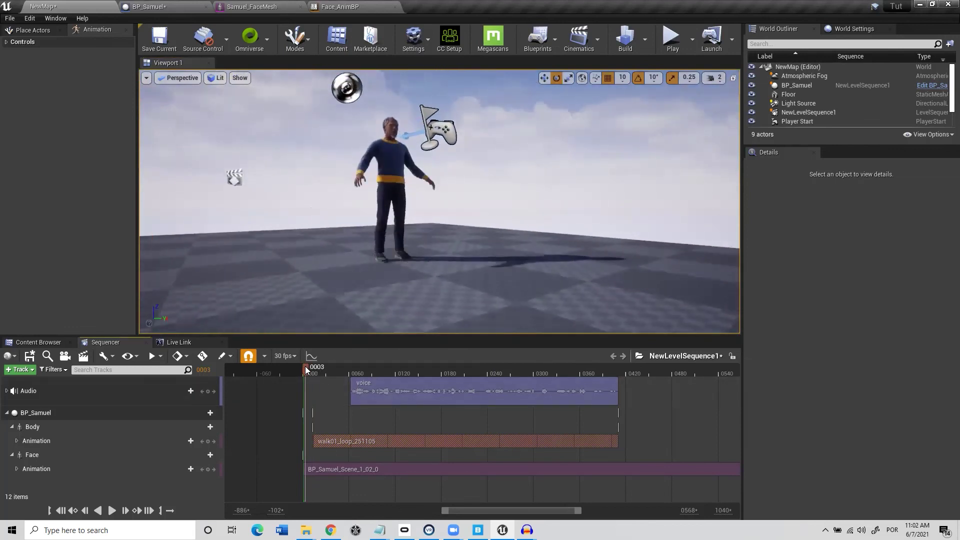
click(45, 413)
click(206, 413)
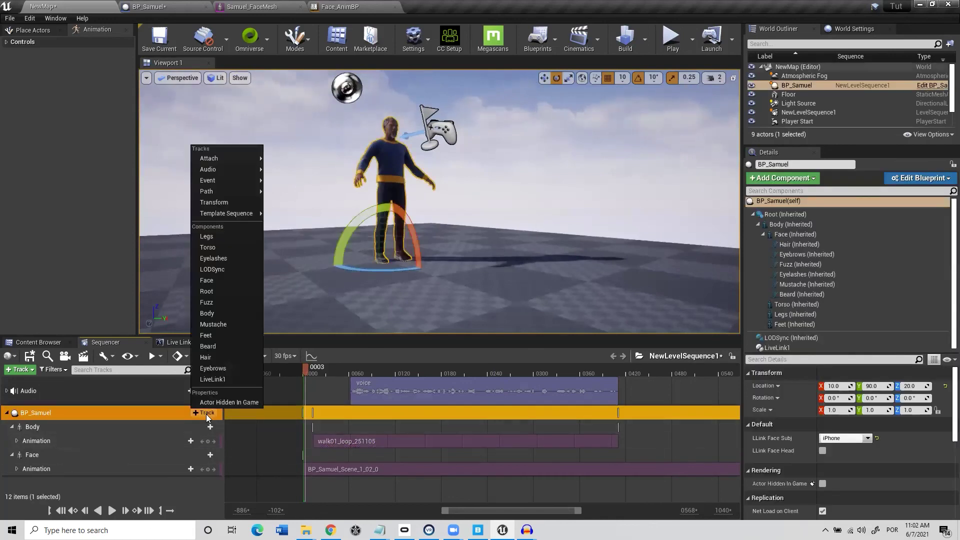
click(233, 202)
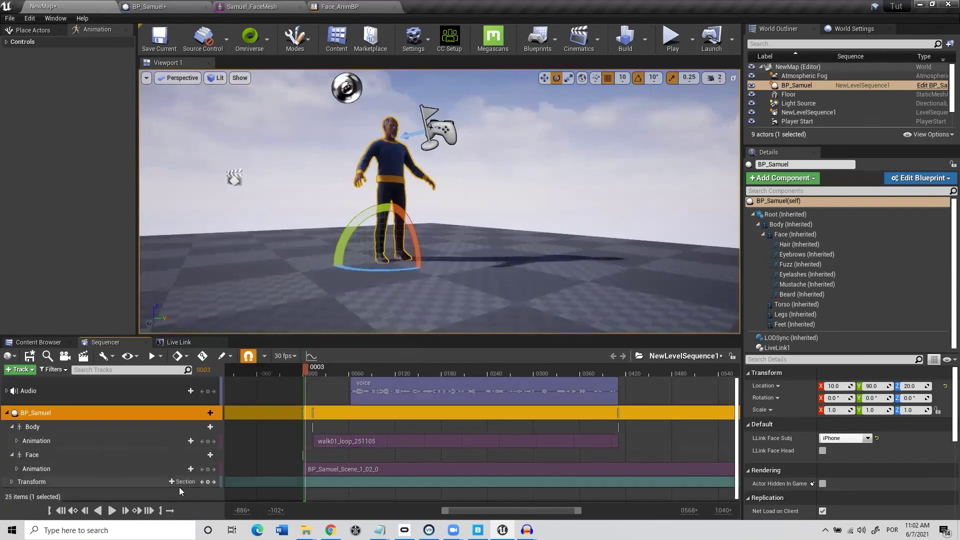
click(208, 483)
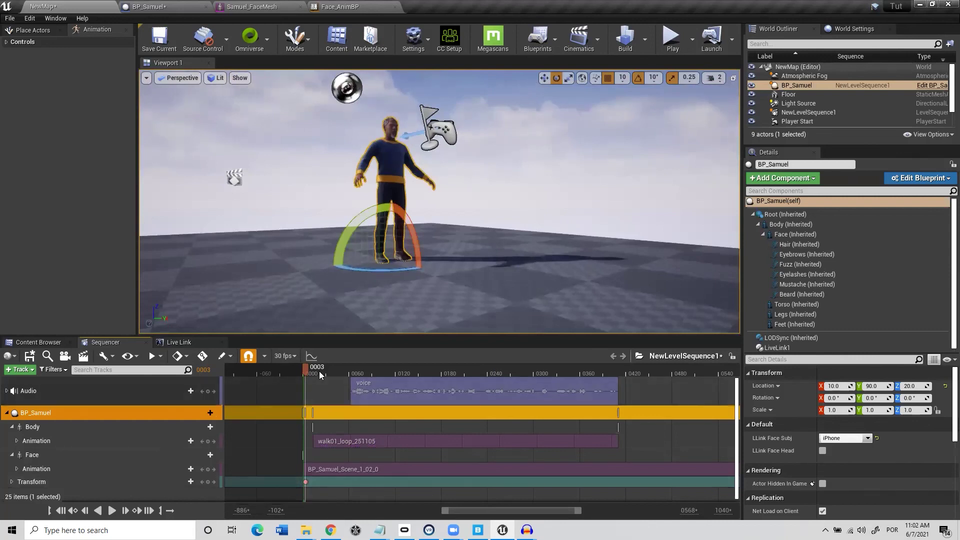
At frame 381, move BP_Samuel forward along Y to a location of 440 and key the transform
drag(335, 372, 602, 387)
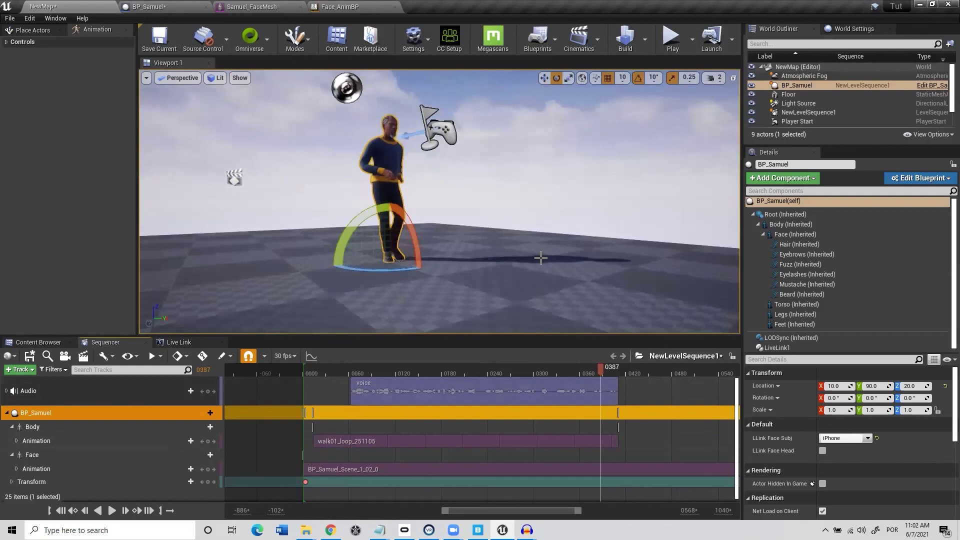
scroll(541, 258, down, 5)
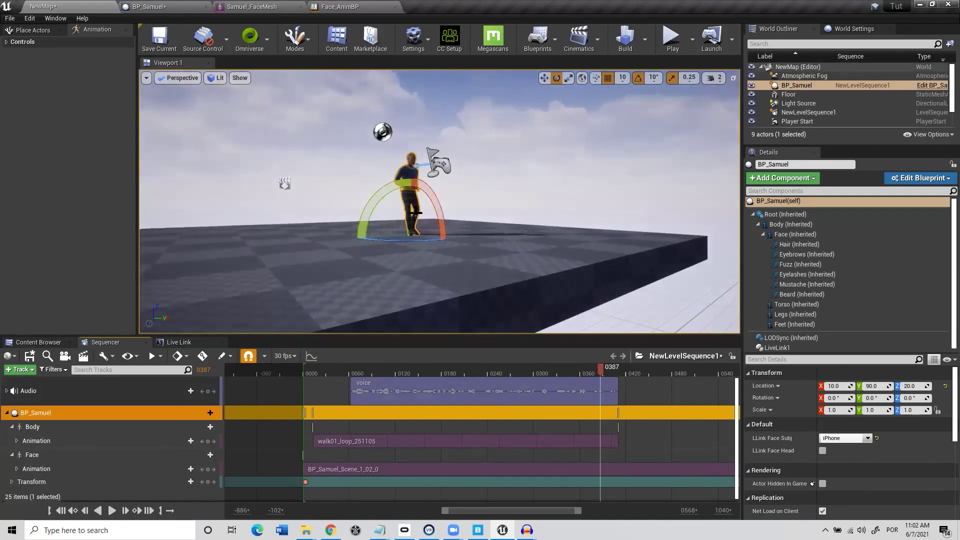
key(w)
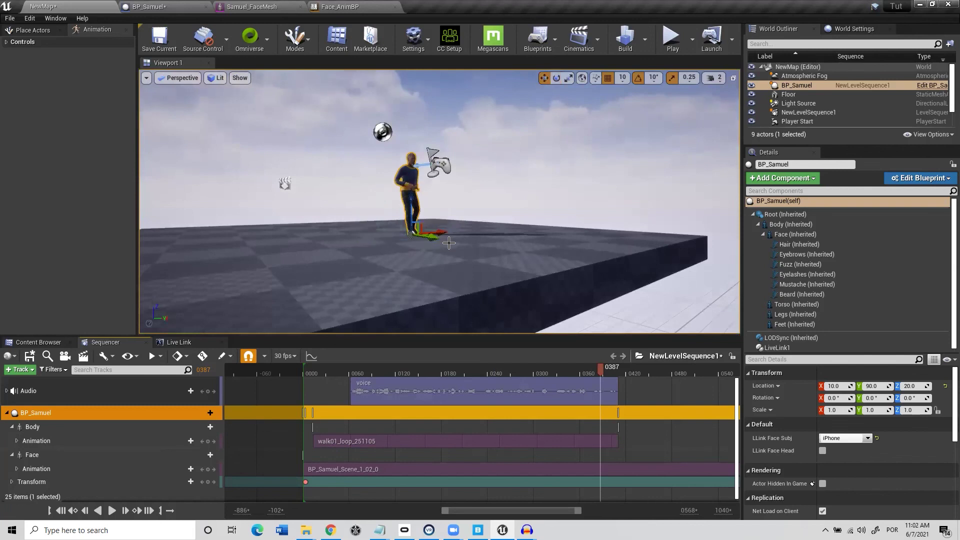
drag(433, 236, 606, 324)
drag(601, 368, 596, 400)
drag(434, 237, 592, 261)
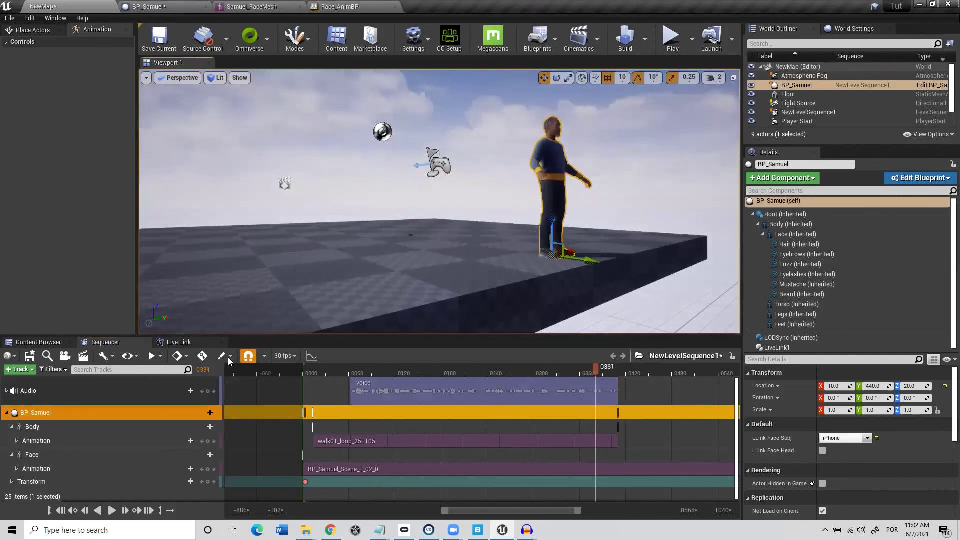
click(208, 482)
Play the sequence from its beginning and watch BP_Samuel walk across the floor from several viewpoints
drag(595, 370, 306, 367)
key(space)
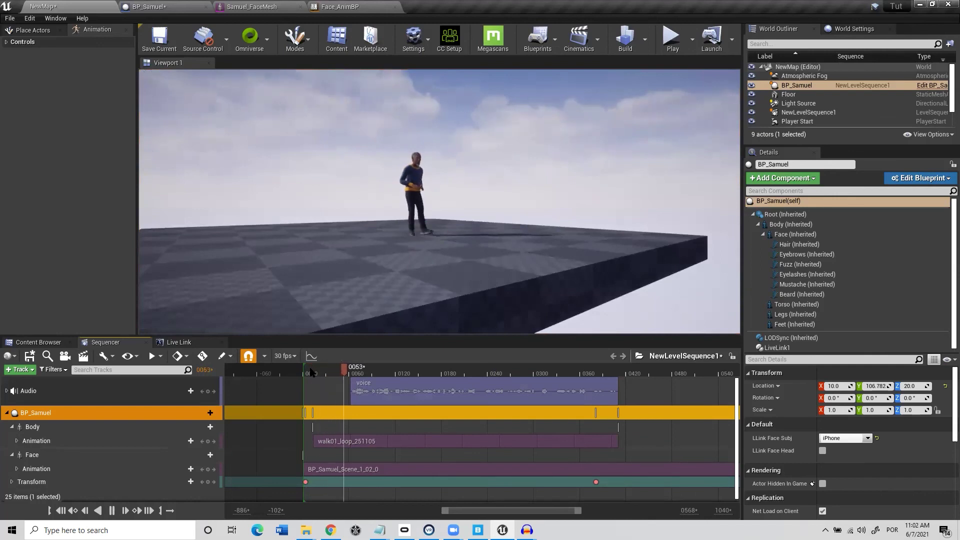
scroll(444, 235, up, 5)
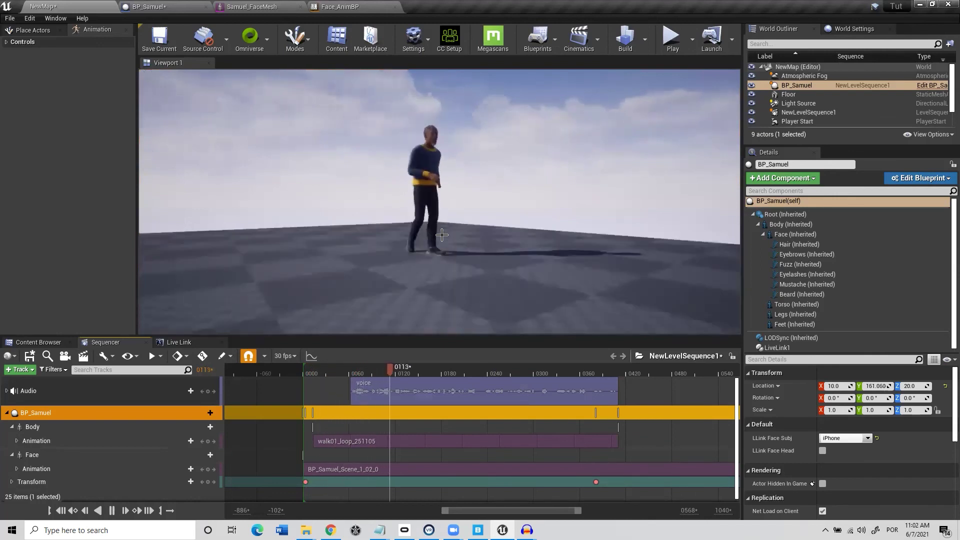
right_drag(444, 235, 499, 293)
scroll(502, 228, down, 4)
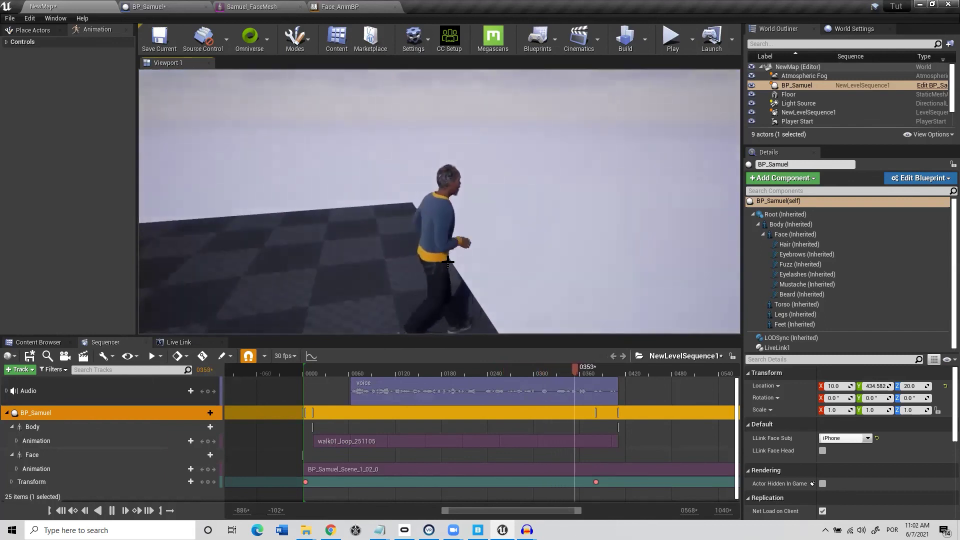
right_drag(447, 262, 465, 293)
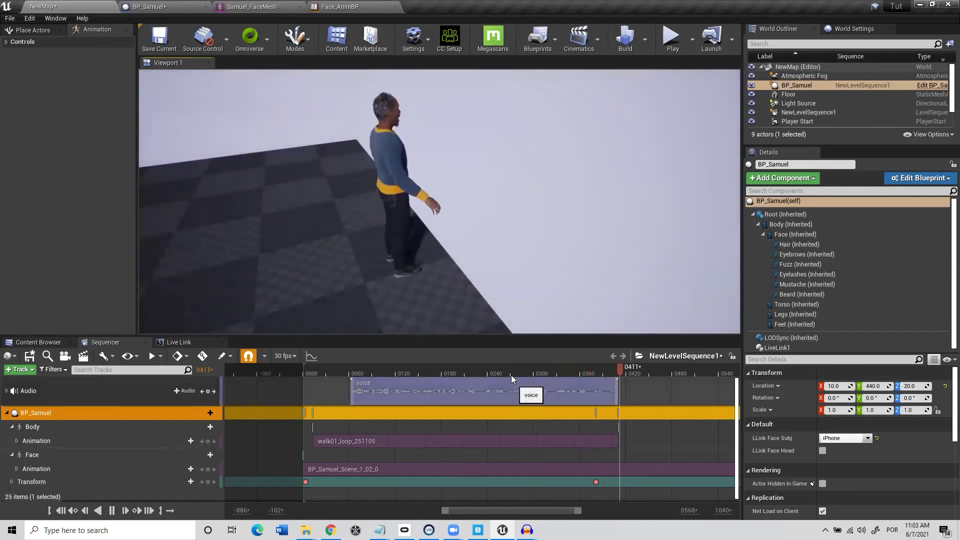
Scrub the sequence between its opening frames and frame 391 to compare BP_Samuel's pose and position at both transform keys
click(485, 374)
drag(445, 371, 309, 395)
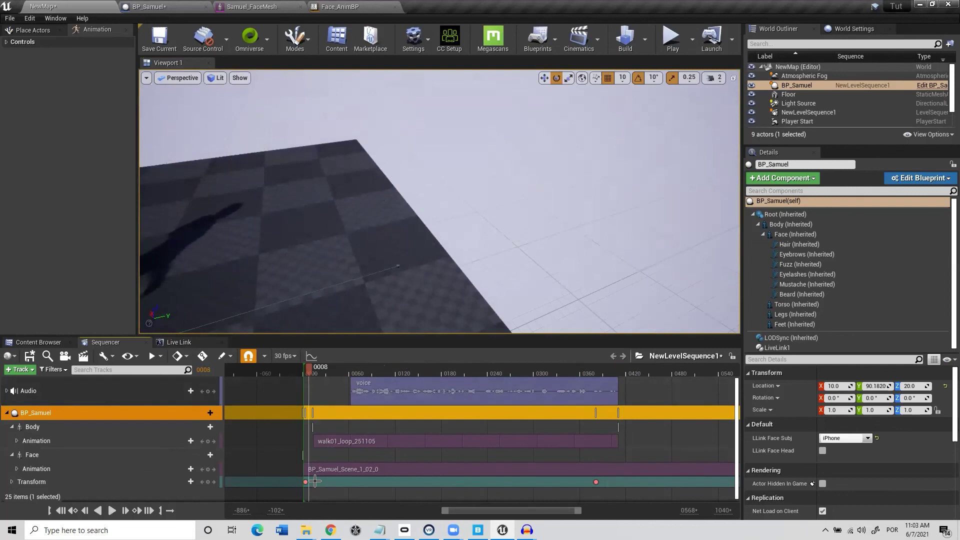
key(Return)
right_drag(363, 242, 291, 239)
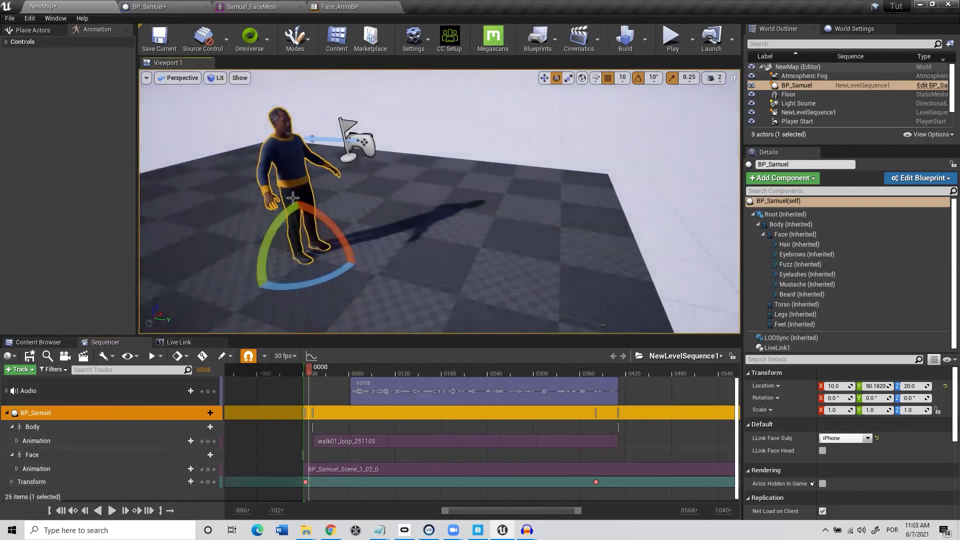
right_drag(440, 242, 501, 243)
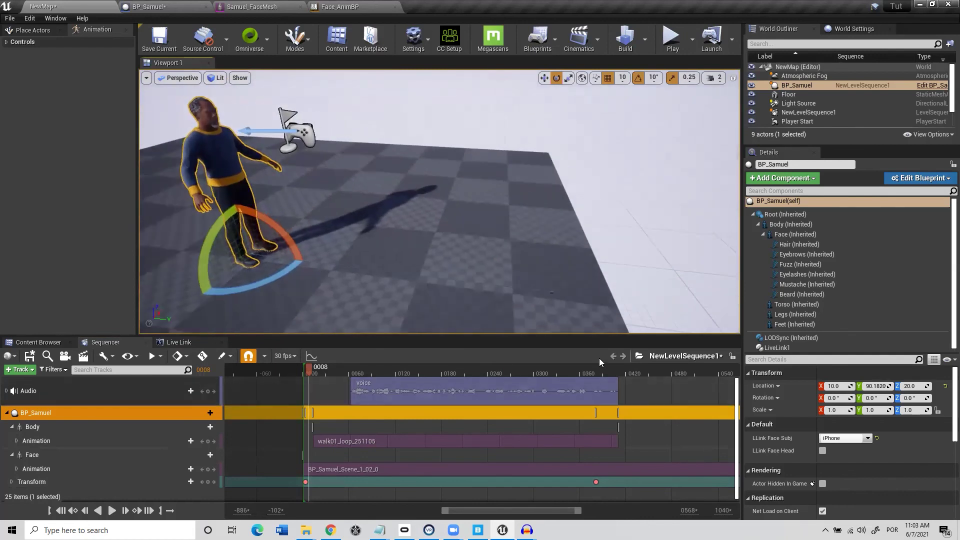
click(611, 371)
drag(612, 372, 604, 370)
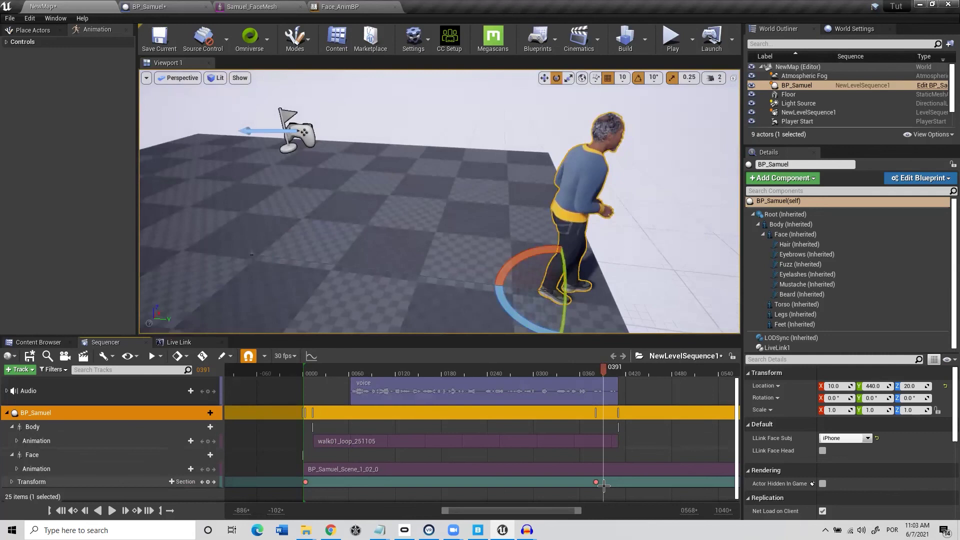
drag(604, 371, 306, 374)
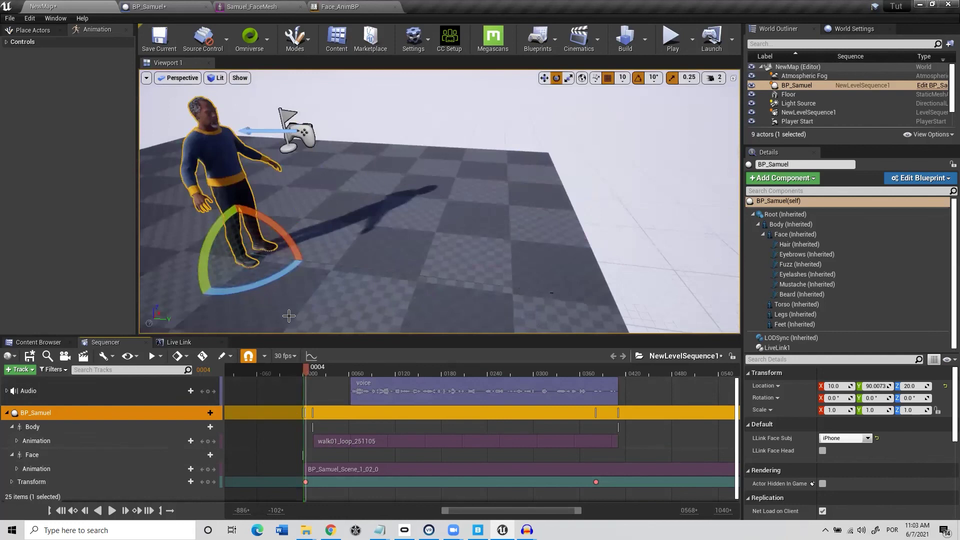
right_drag(377, 222, 340, 193)
right_drag(423, 296, 423, 295)
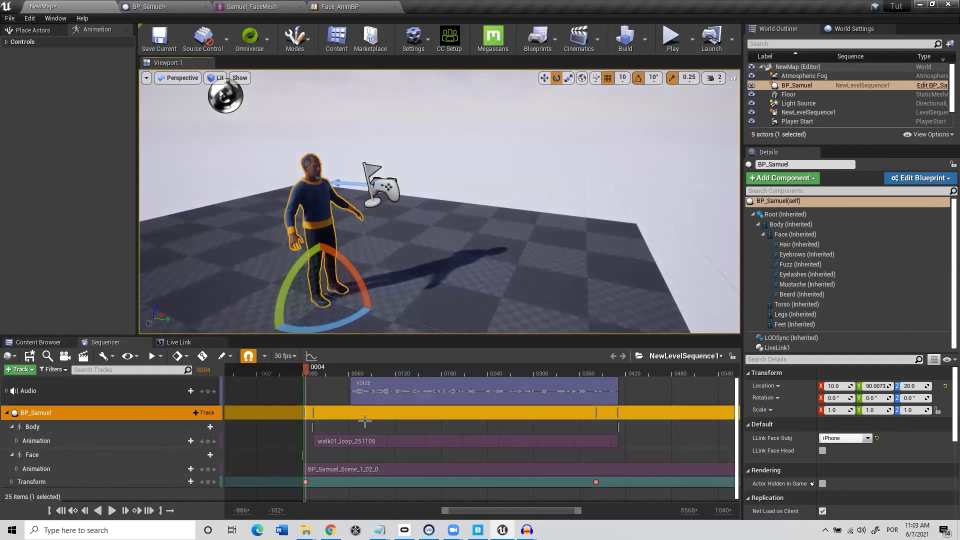
right_drag(483, 272, 507, 269)
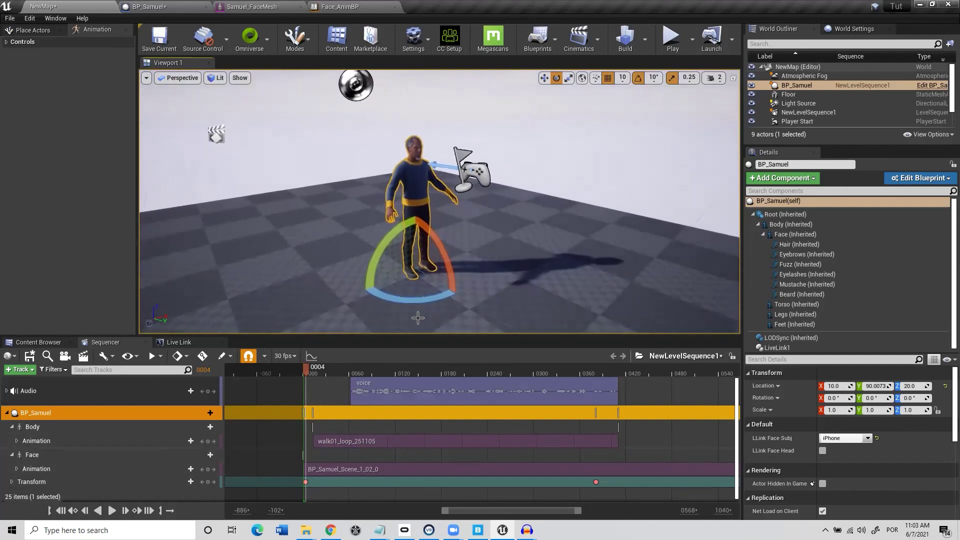